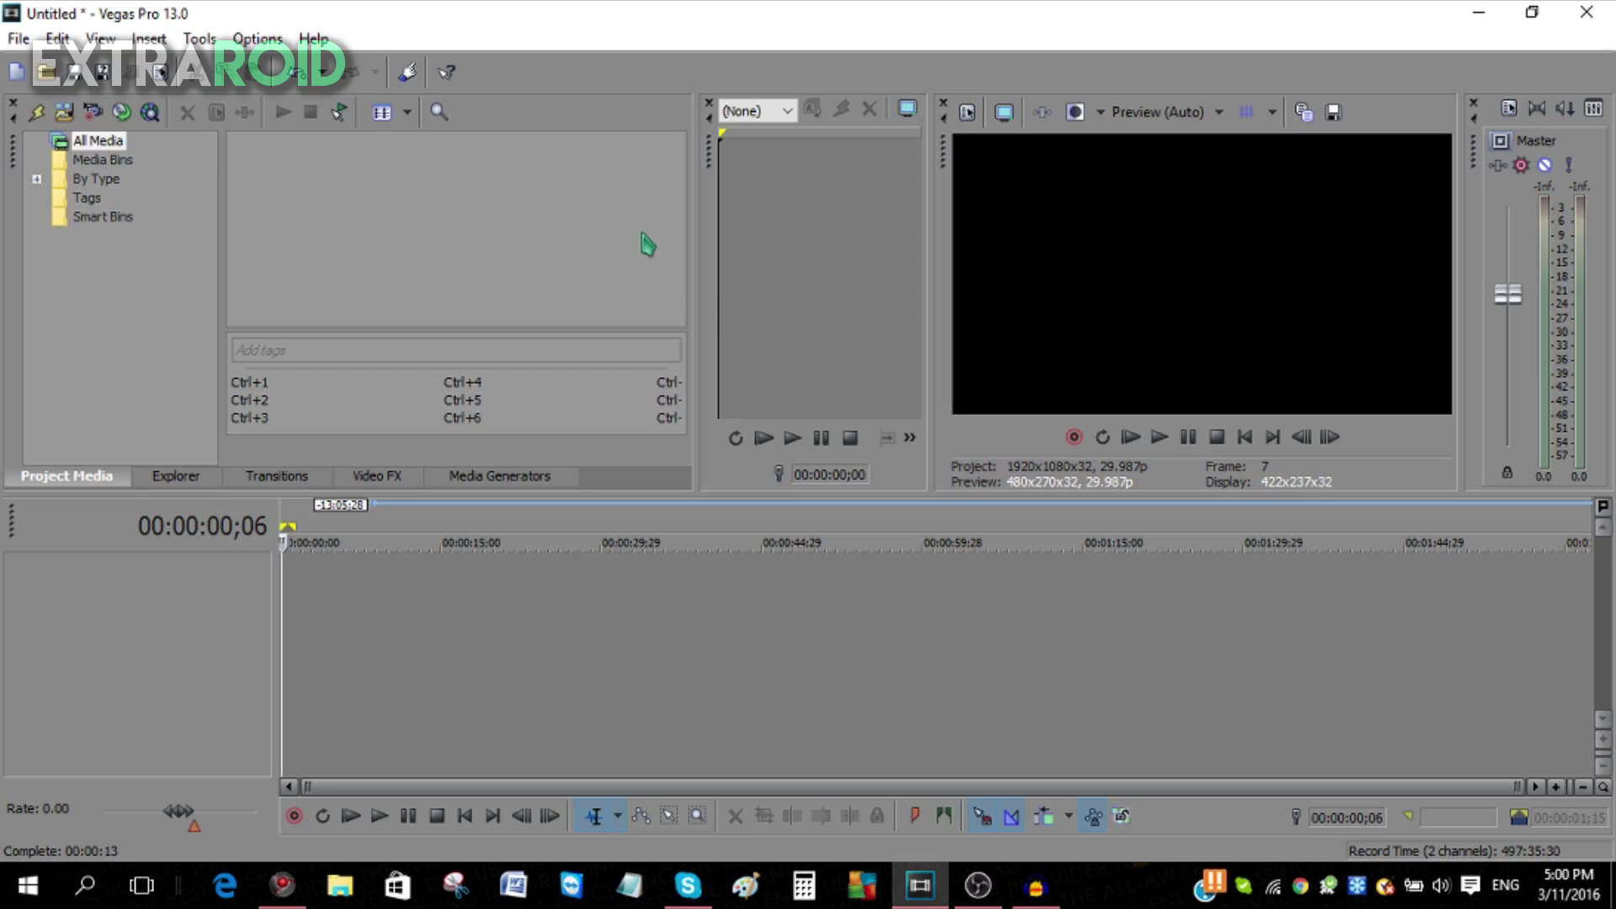
# Import INTRO2.mp4 from the Dropbox > TWITCH folder via File > Import > Media
pyautogui.click(19, 38)
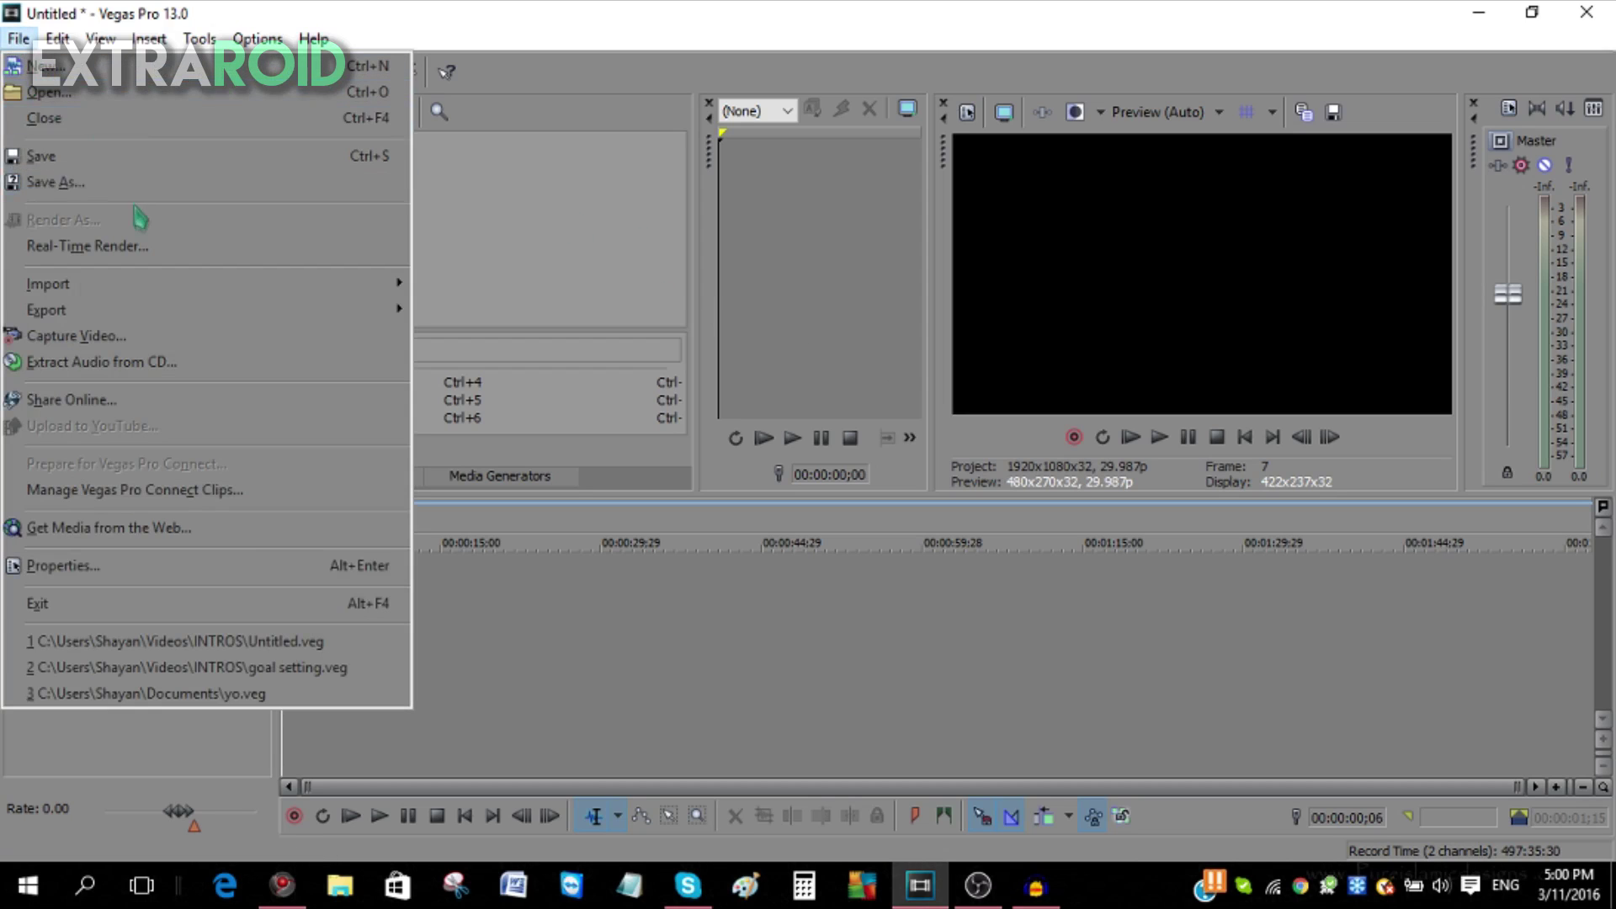
pyautogui.moveTo(101, 286)
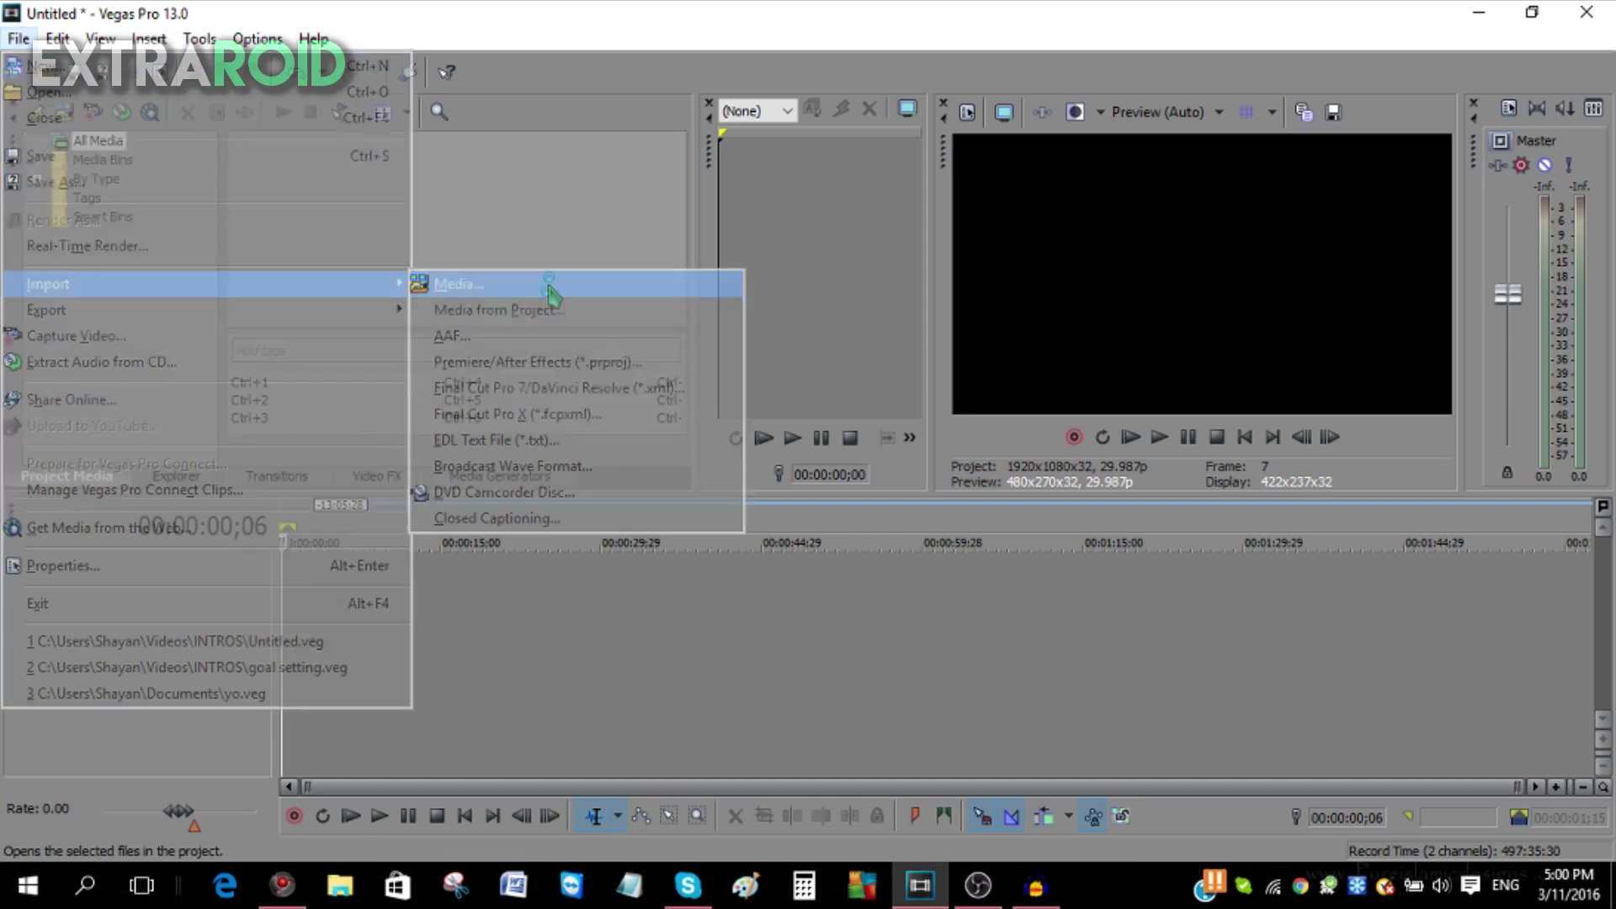
pyautogui.click(551, 288)
pyautogui.scroll(-1, 149, 374)
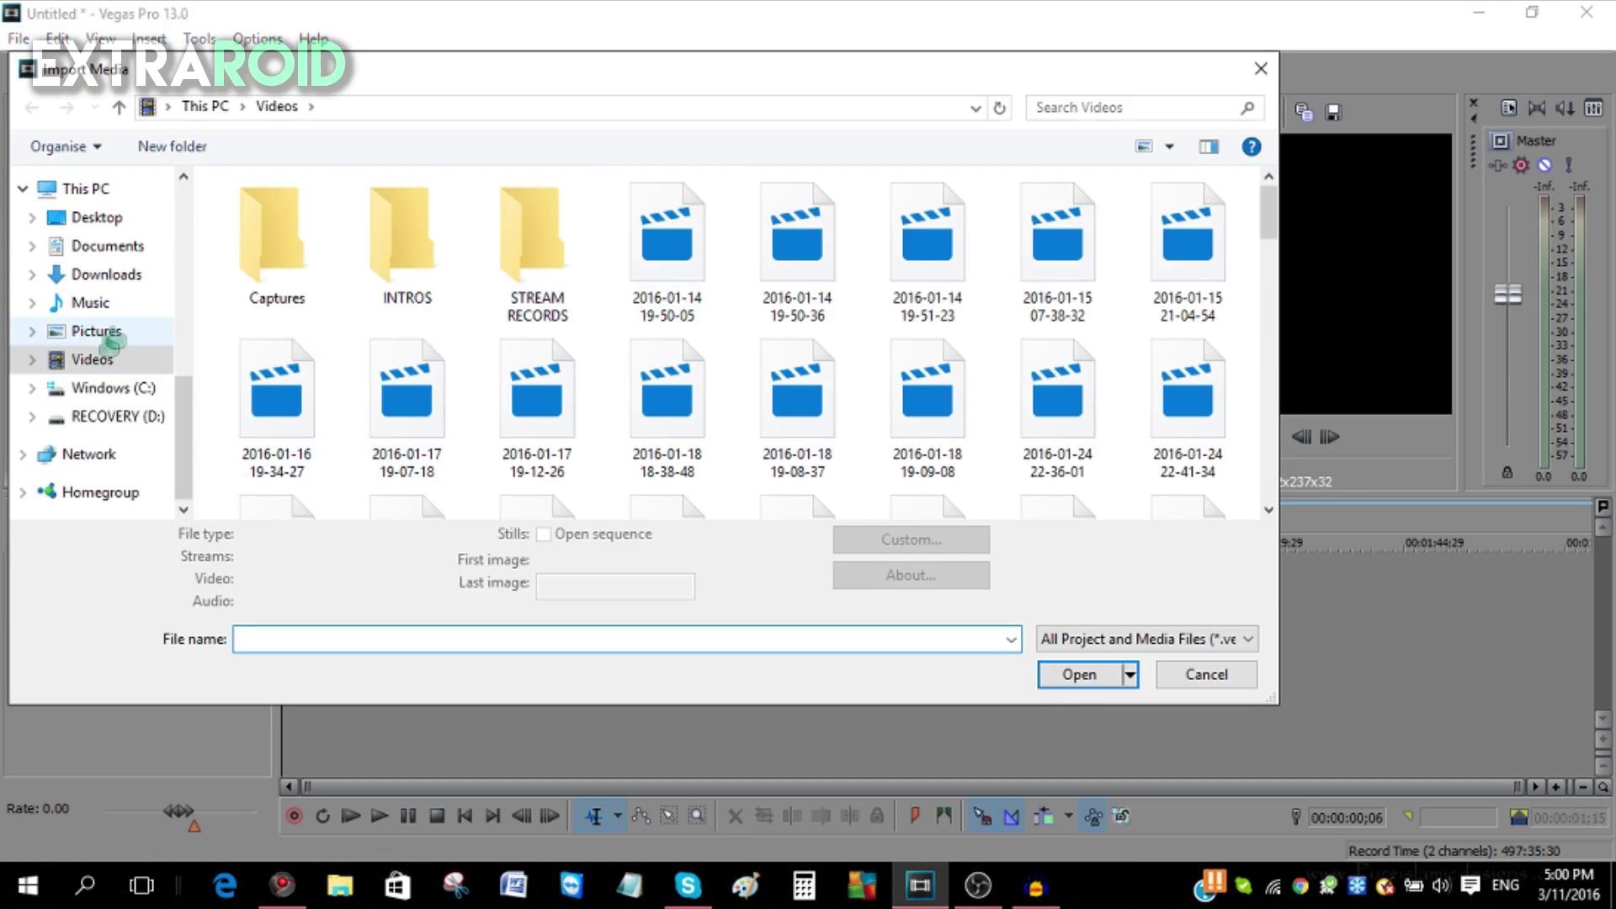
pyautogui.scroll(5, 110, 336)
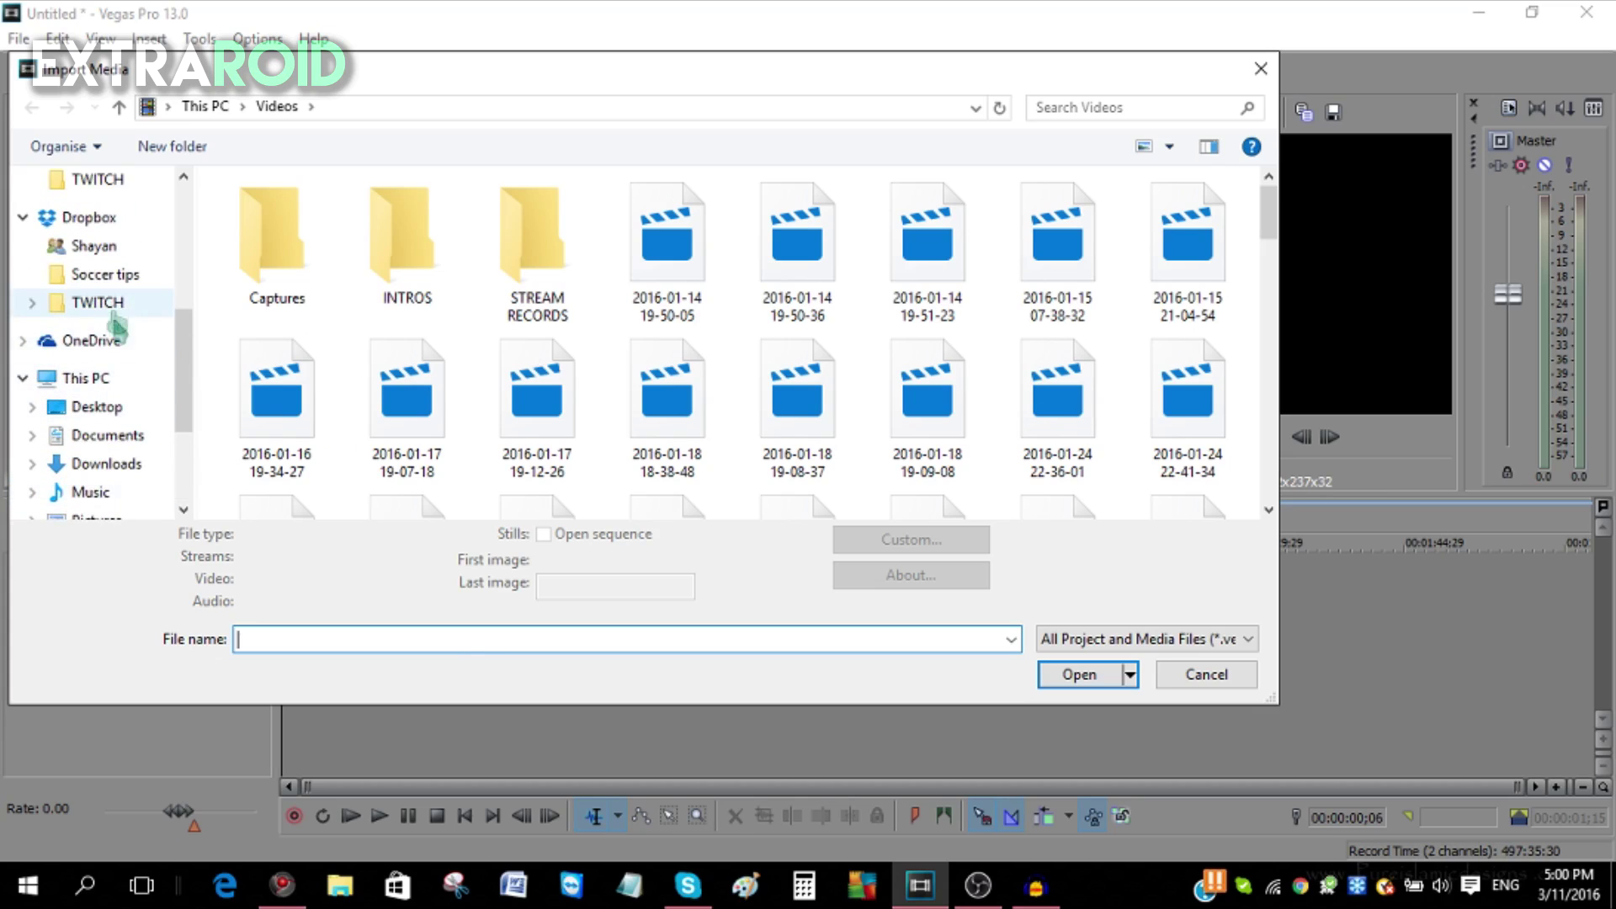
pyautogui.click(106, 305)
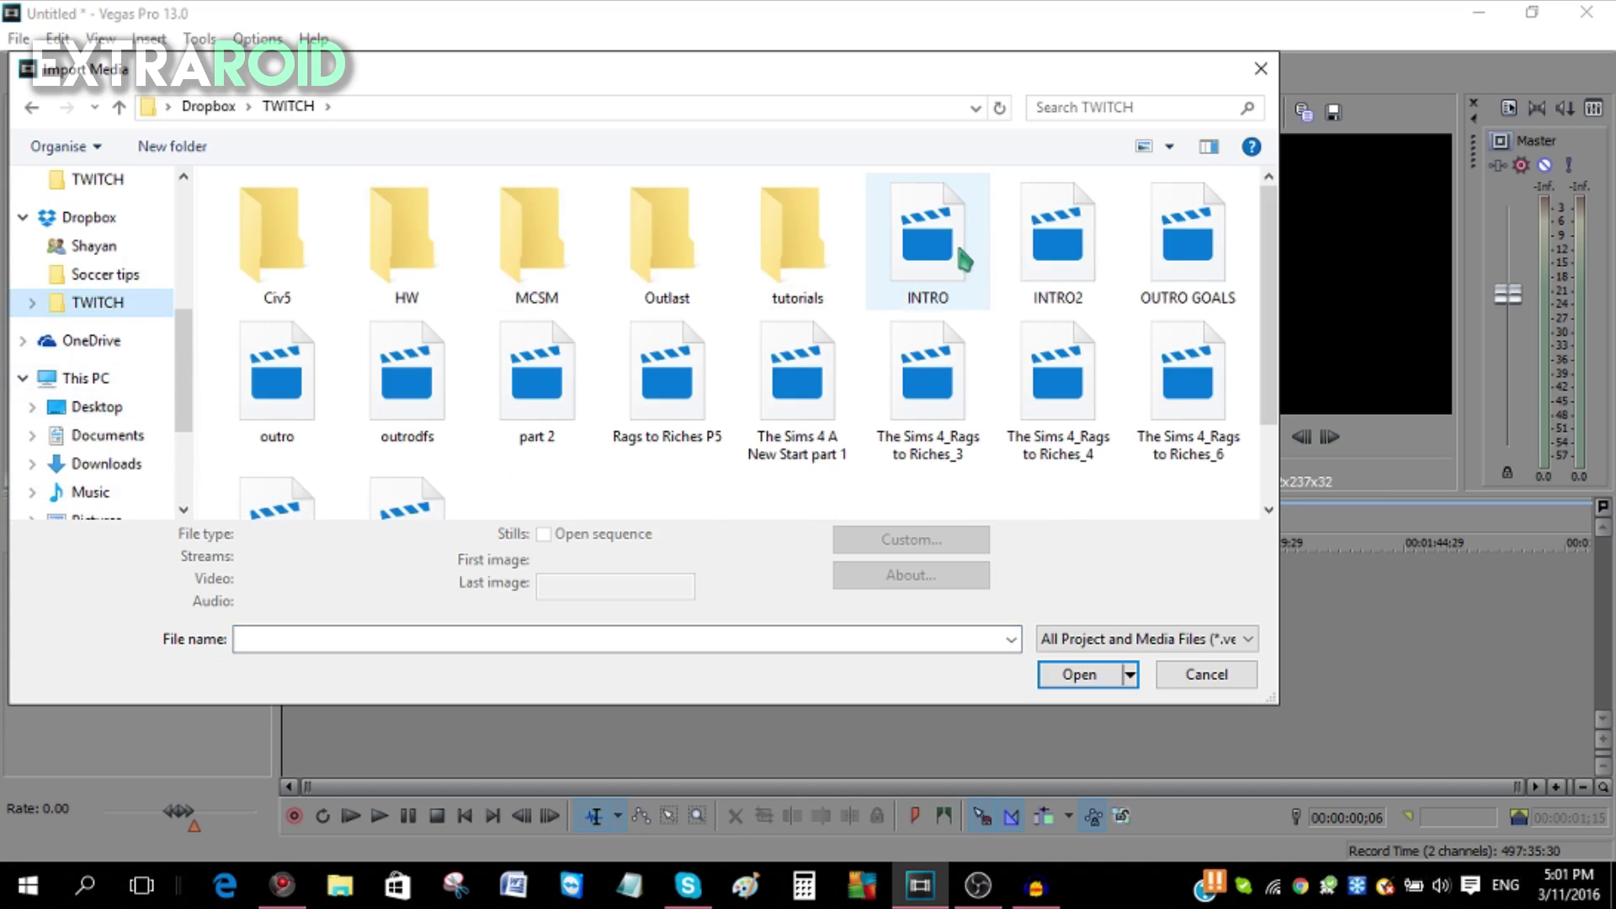
pyautogui.doubleClick(1062, 255)
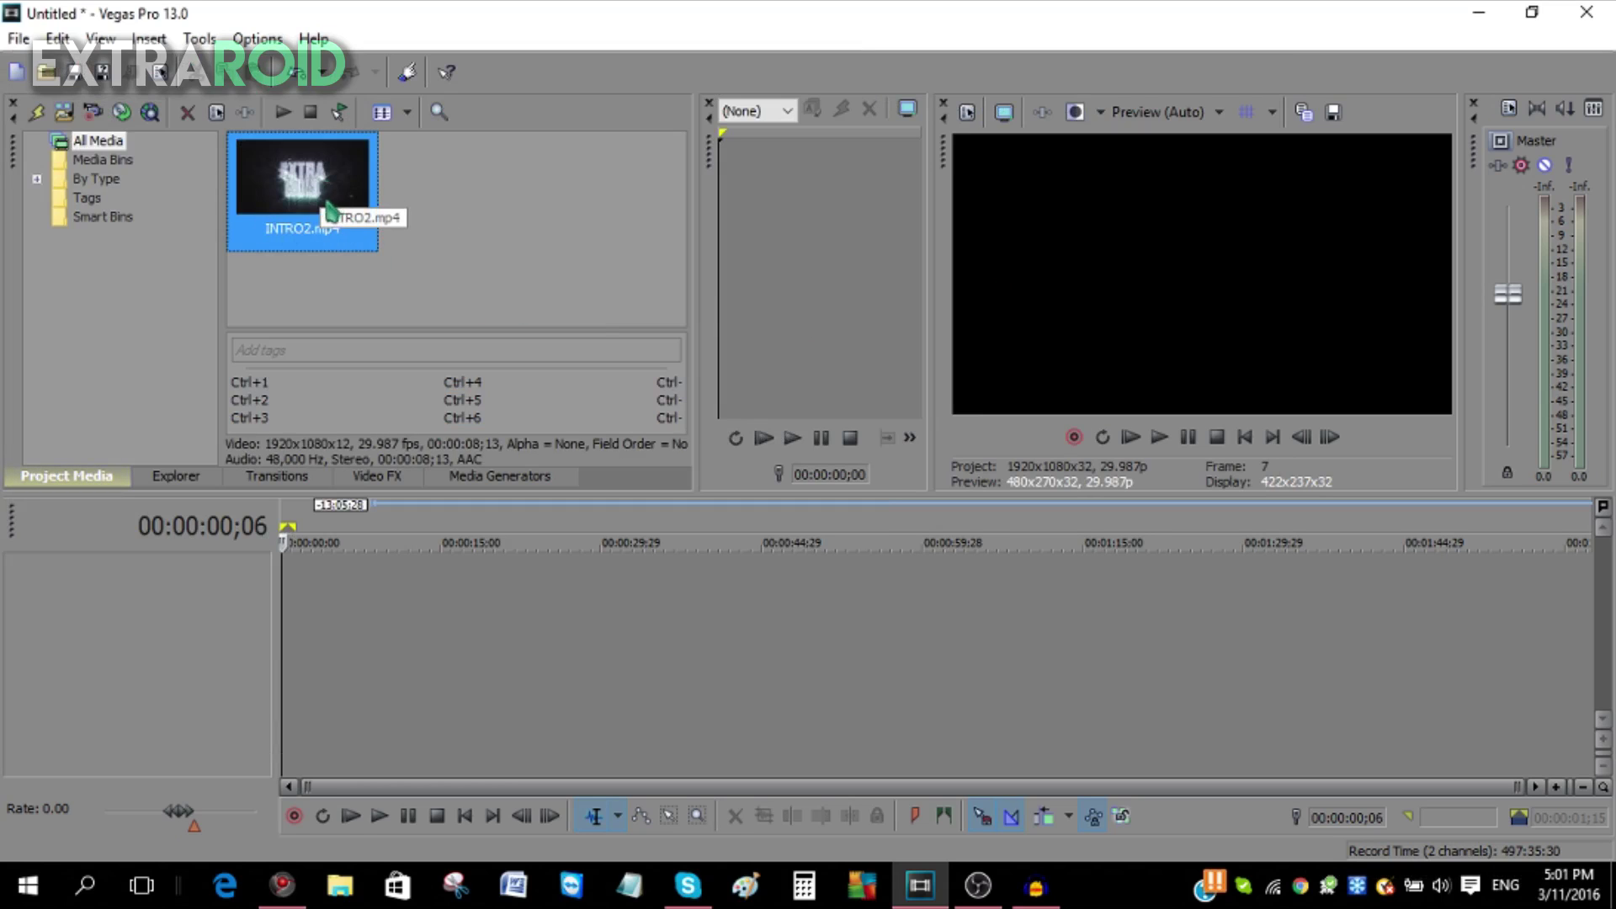
# Drag INTRO2.mp4 from Project Media onto the timeline at 0 and scrub into it
pyautogui.moveTo(333, 206); pyautogui.dragTo(515, 236)
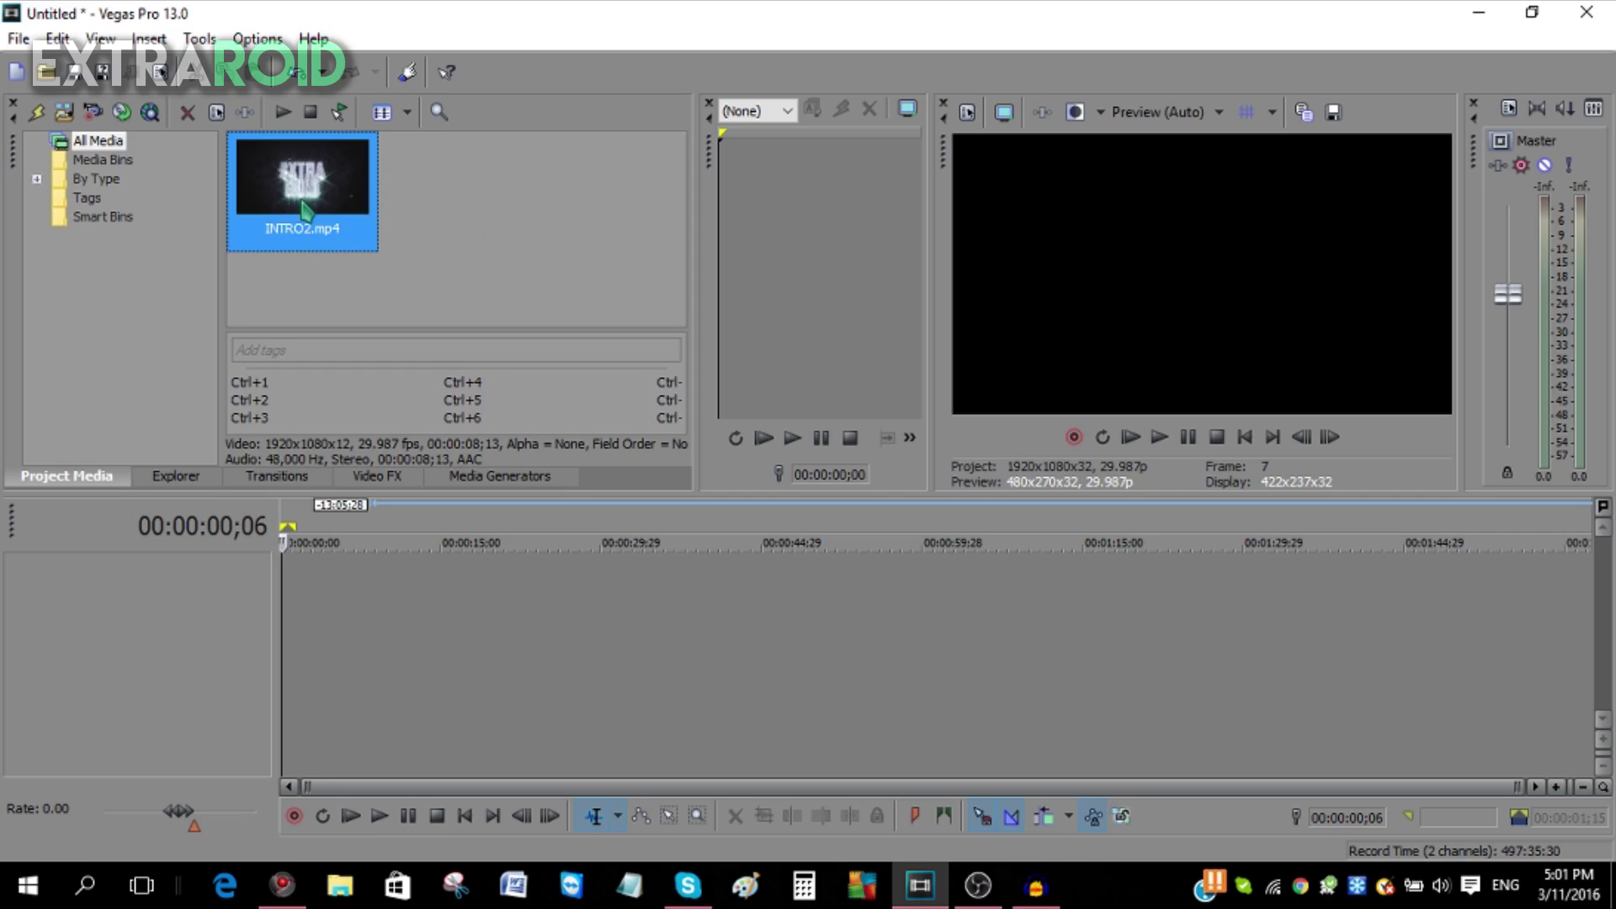
pyautogui.moveTo(357, 180); pyautogui.dragTo(294, 623)
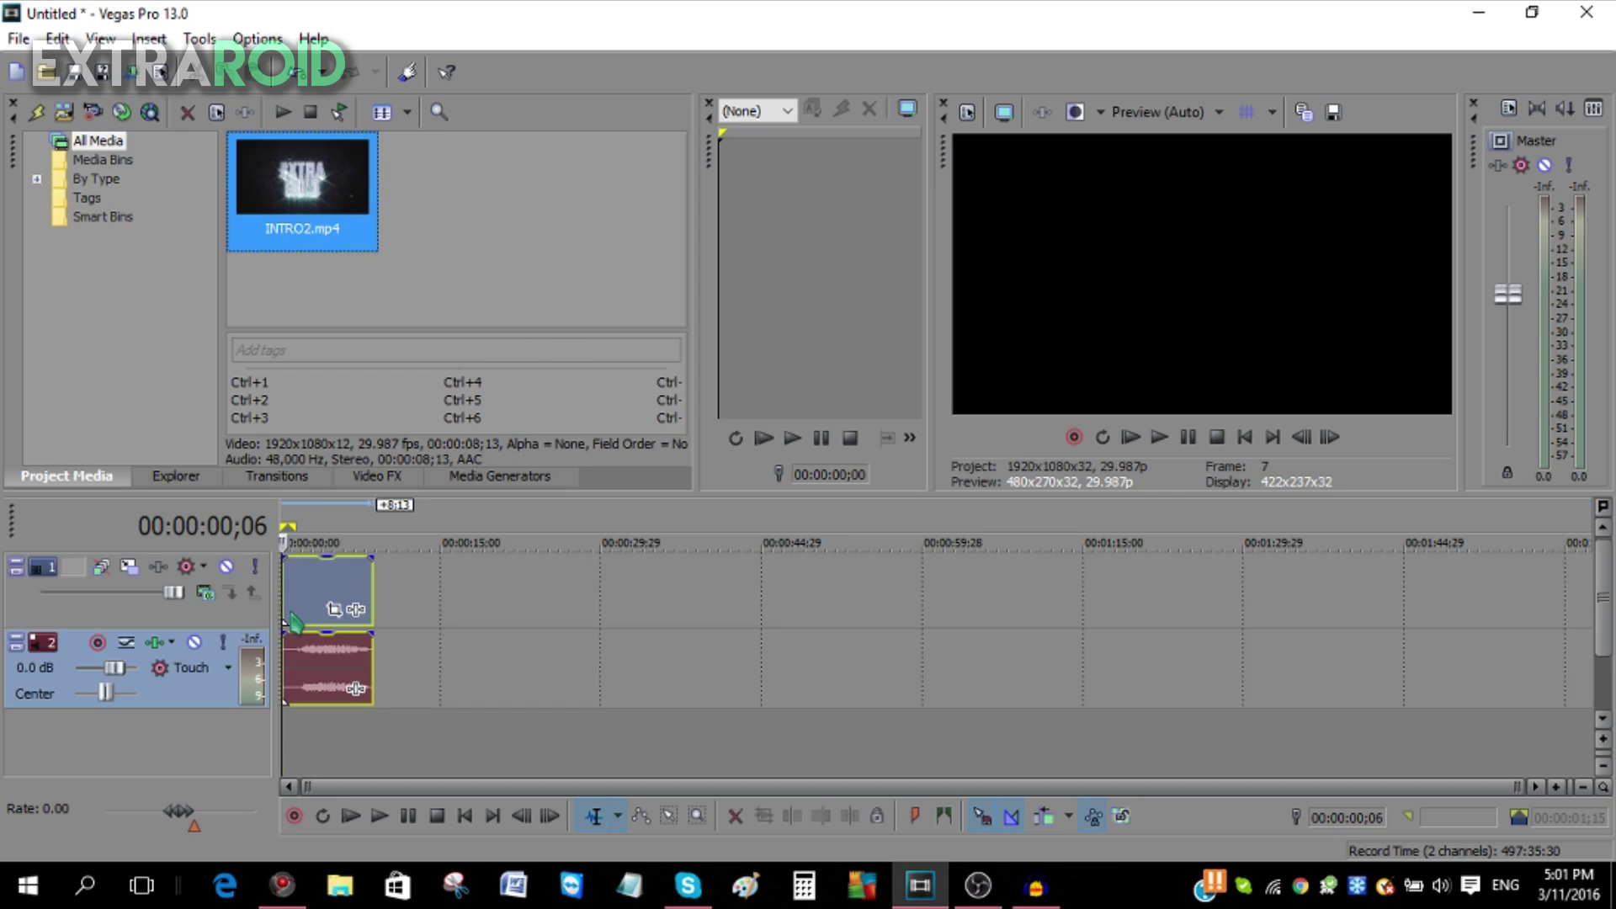
pyautogui.click(352, 593)
pyautogui.click(307, 673)
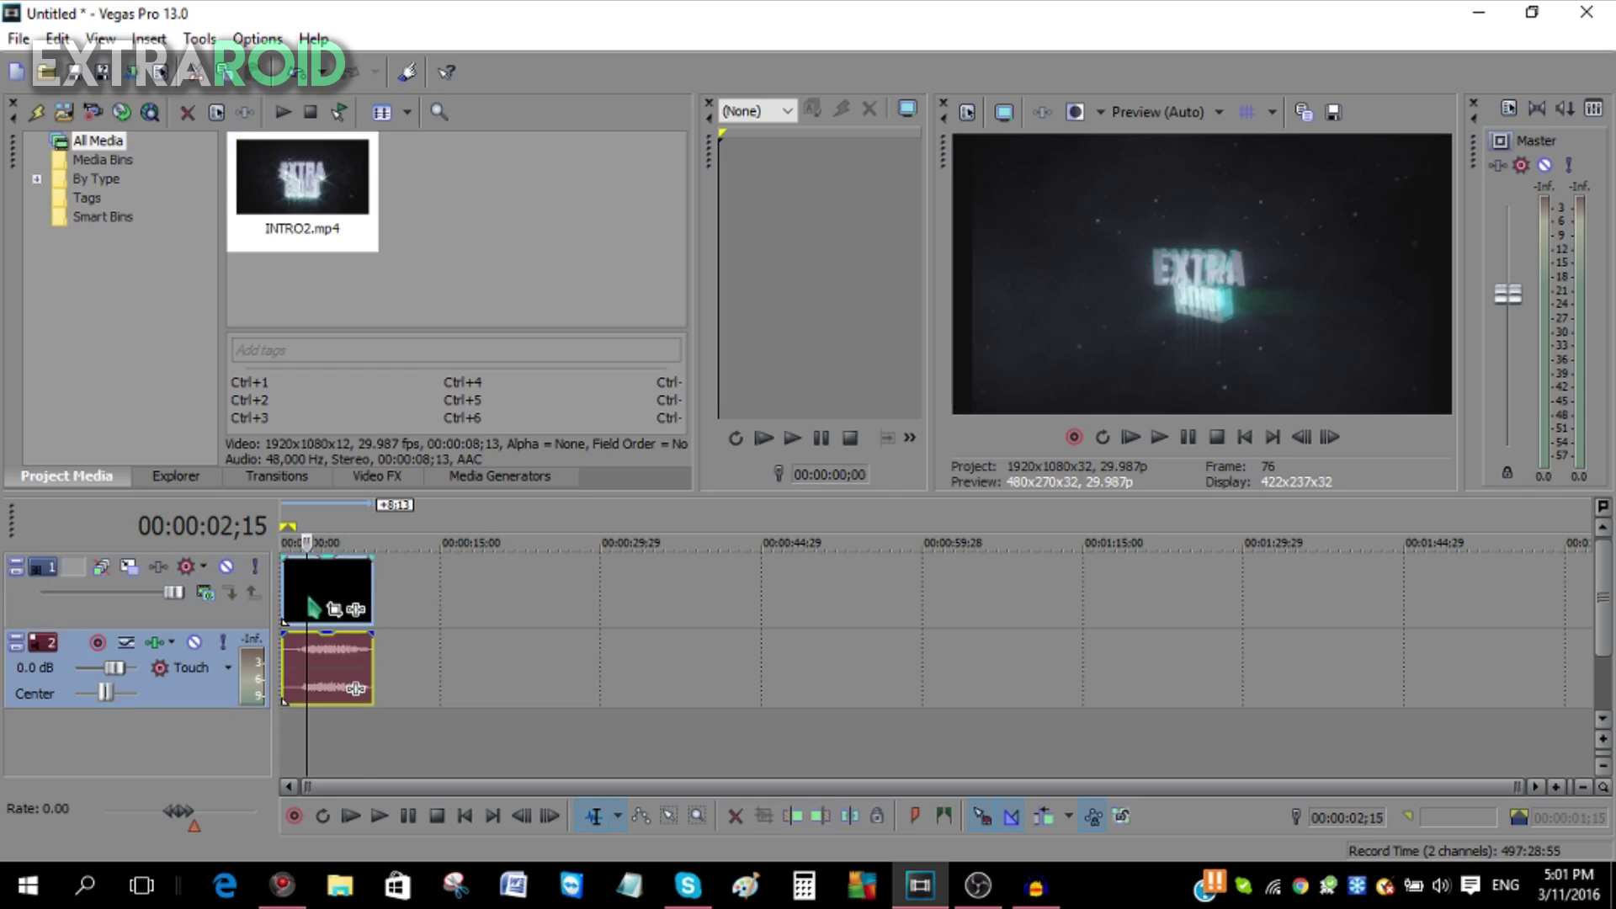
# Scrub the intro preview around the 2-second mark and select its audio event
pyautogui.click(309, 591)
pyautogui.click(311, 591)
pyautogui.click(310, 542)
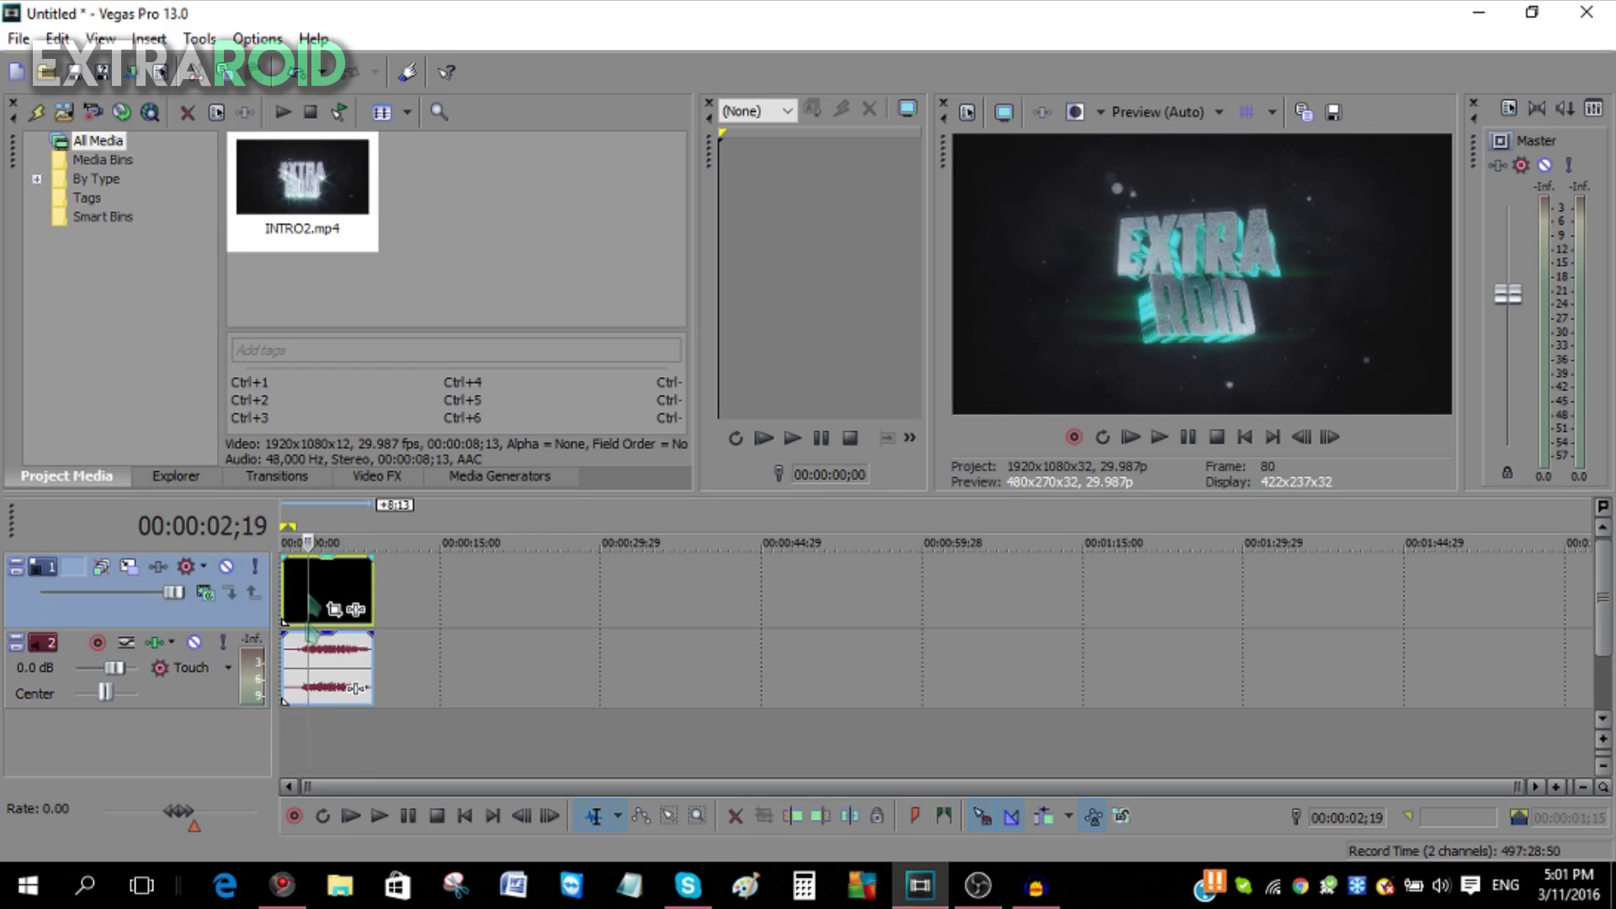
pyautogui.click(304, 669)
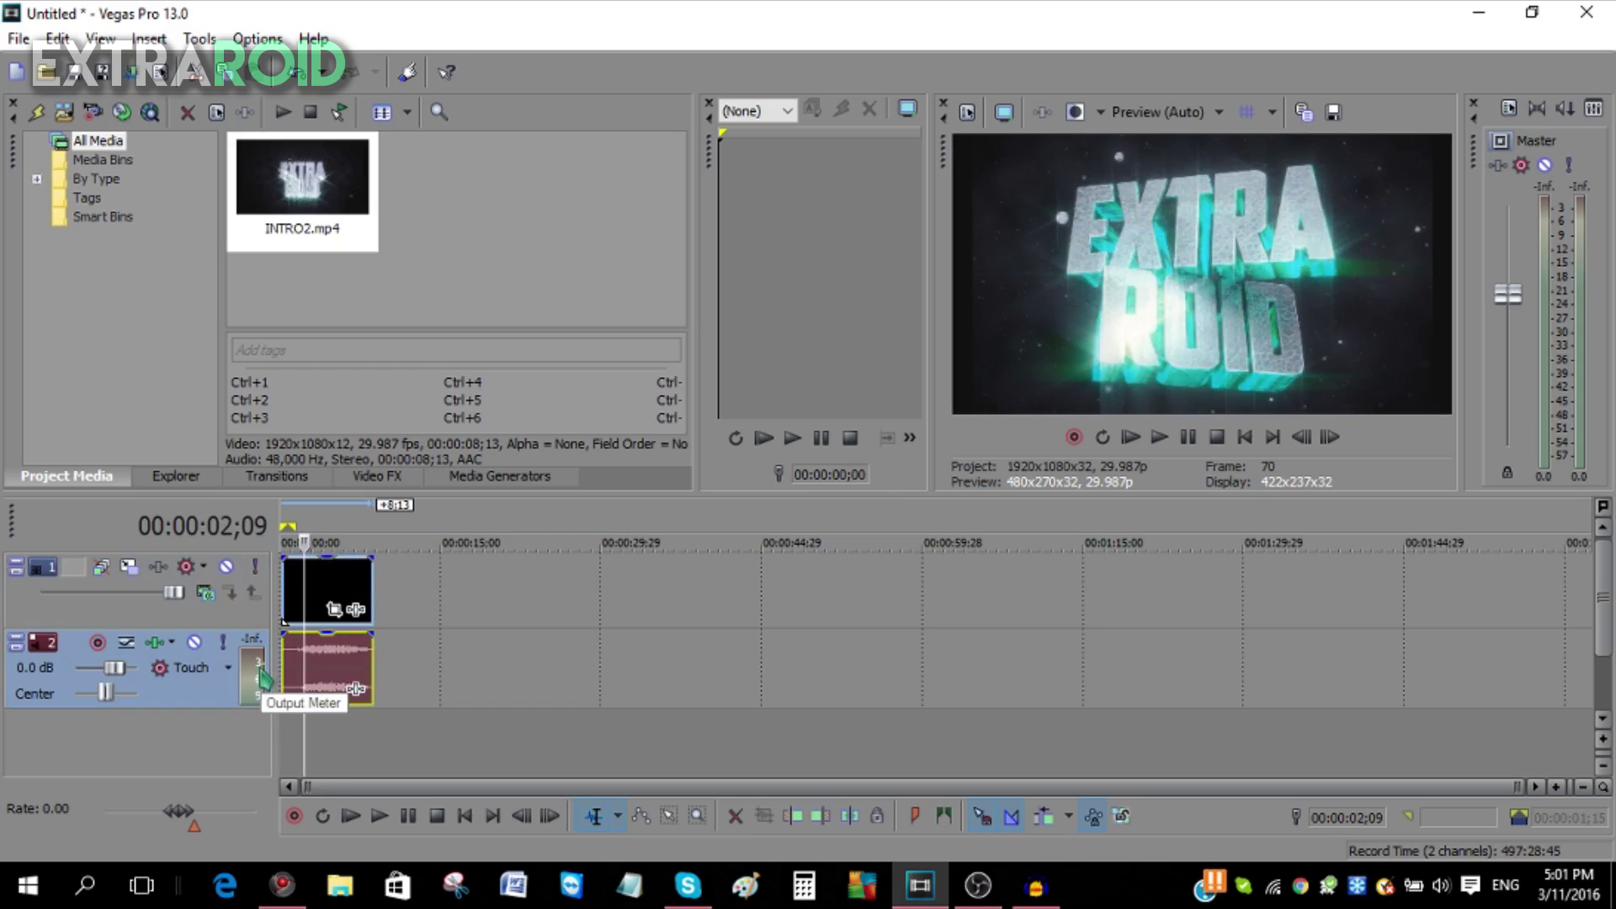
pyautogui.rightClick(210, 681)
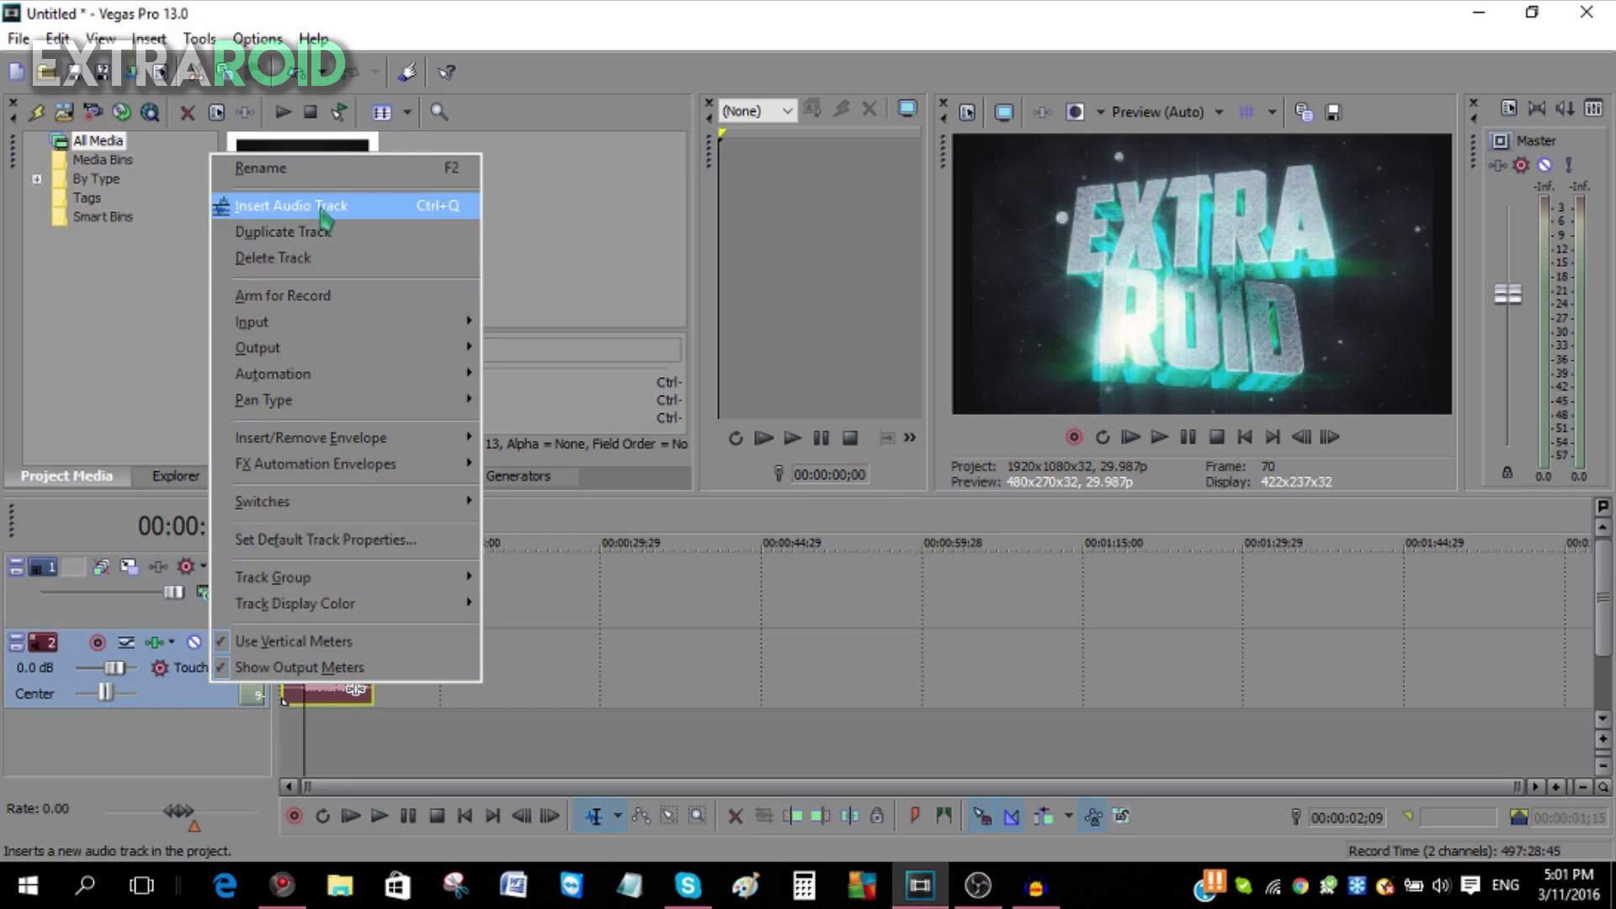
# Drag the intro audio event's gain line down to about -6.4 dB
pyautogui.click(179, 621)
pyautogui.rightClick(179, 623)
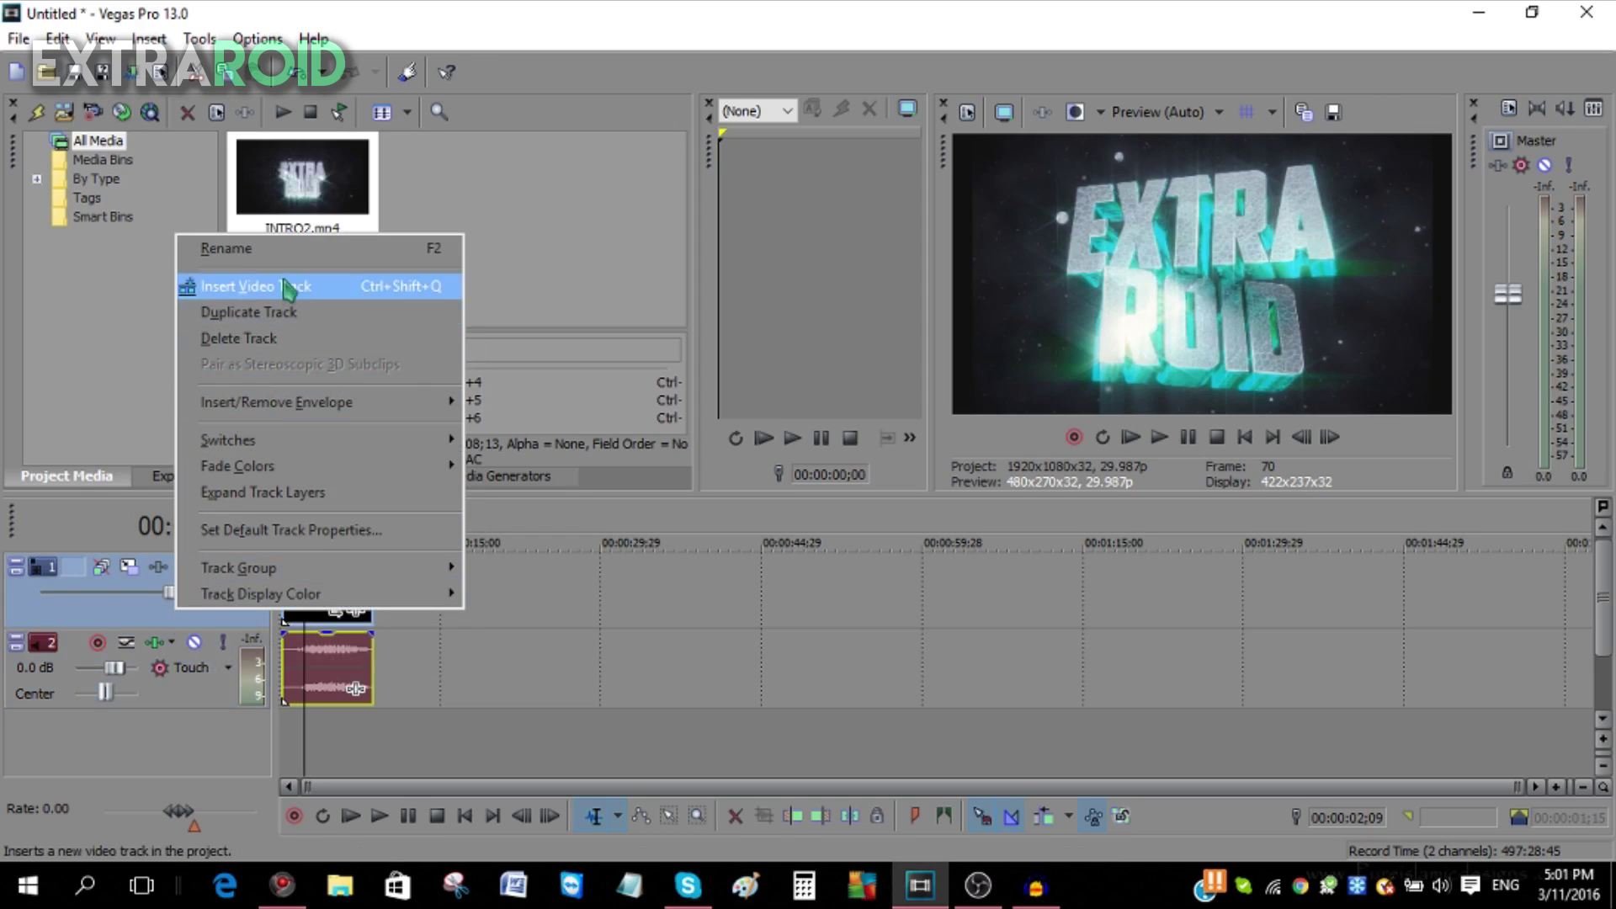
pyautogui.click(223, 694)
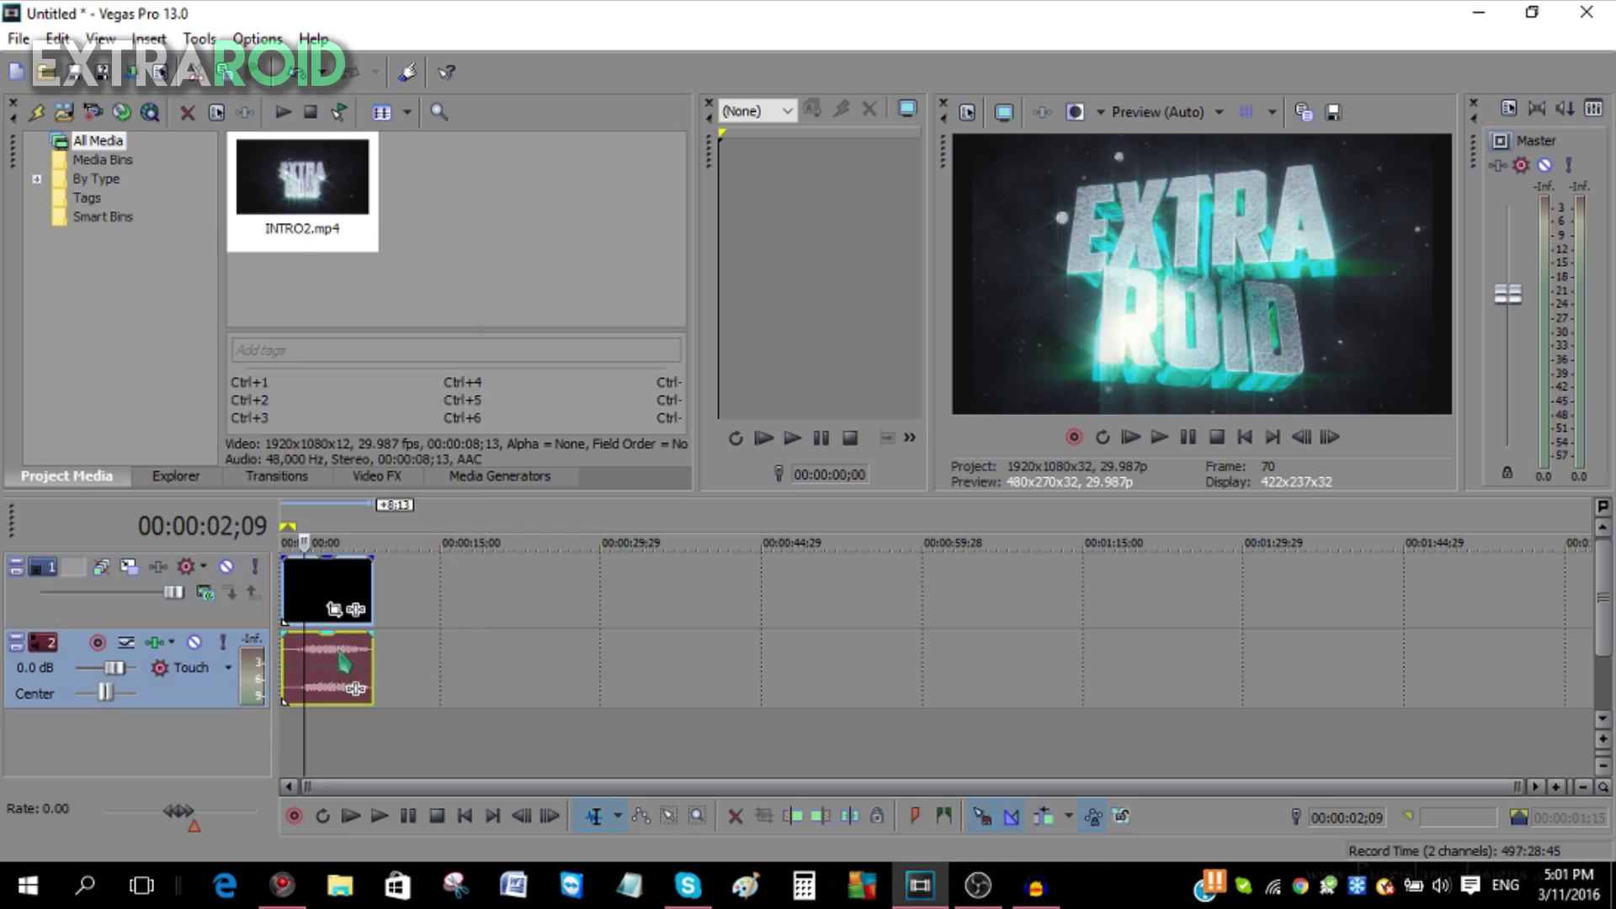
pyautogui.scroll(4, 444, 673)
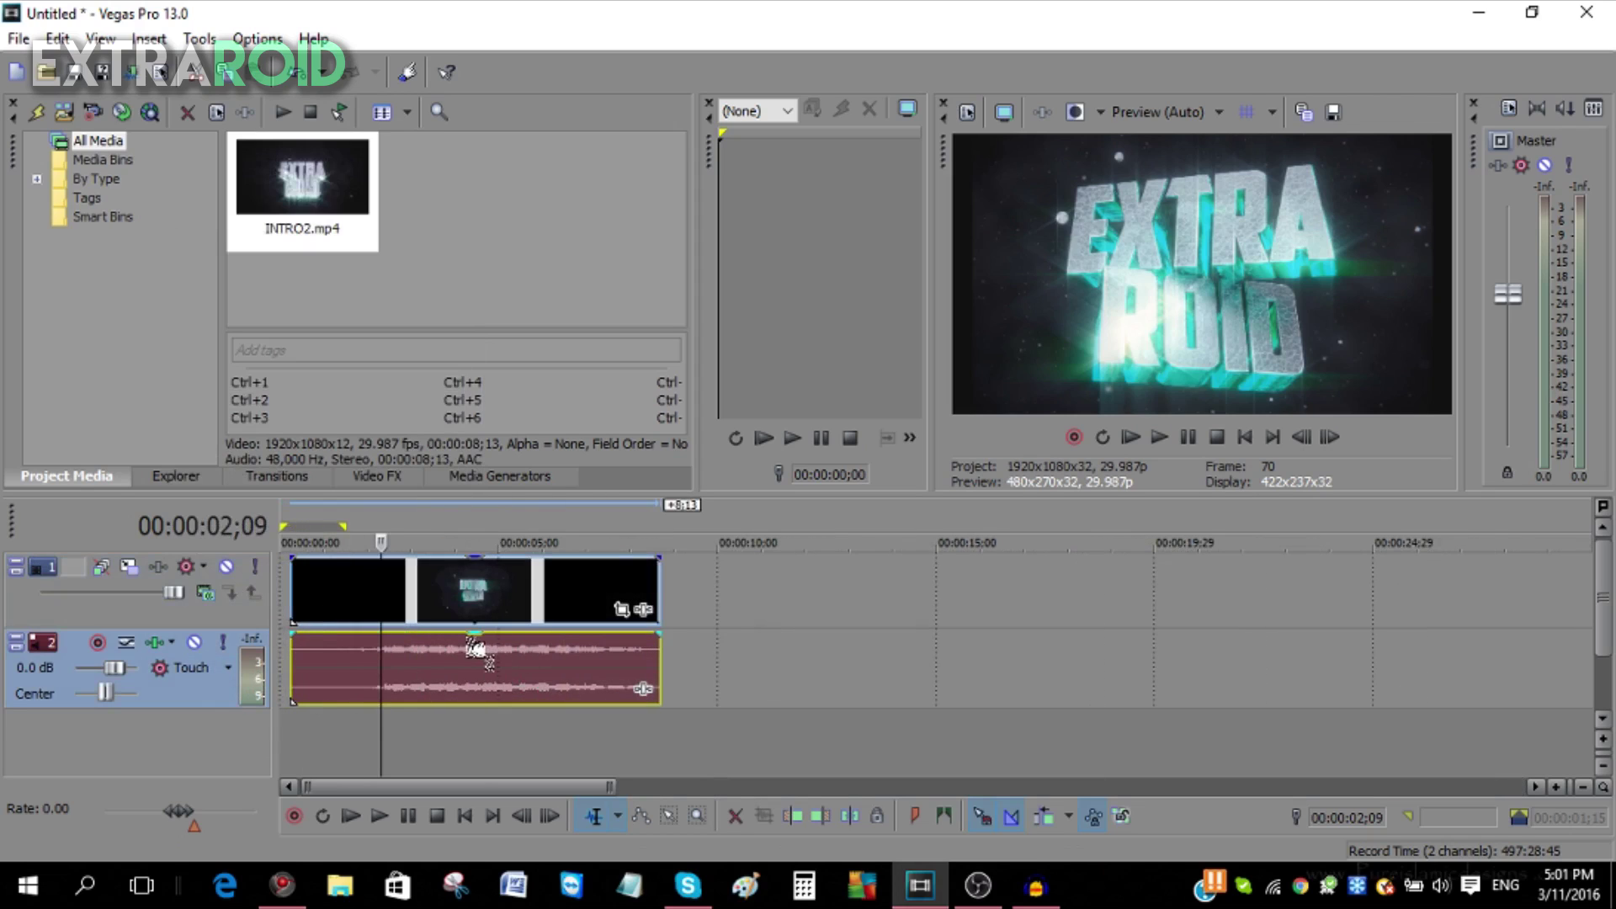
pyautogui.moveTo(475, 648)
pyautogui.mouseDown()
pyautogui.moveTo(472, 686)
pyautogui.moveTo(479, 666)
pyautogui.mouseUp()
# Drag the intro video event's opacity line down to 53%
pyautogui.click(477, 577)
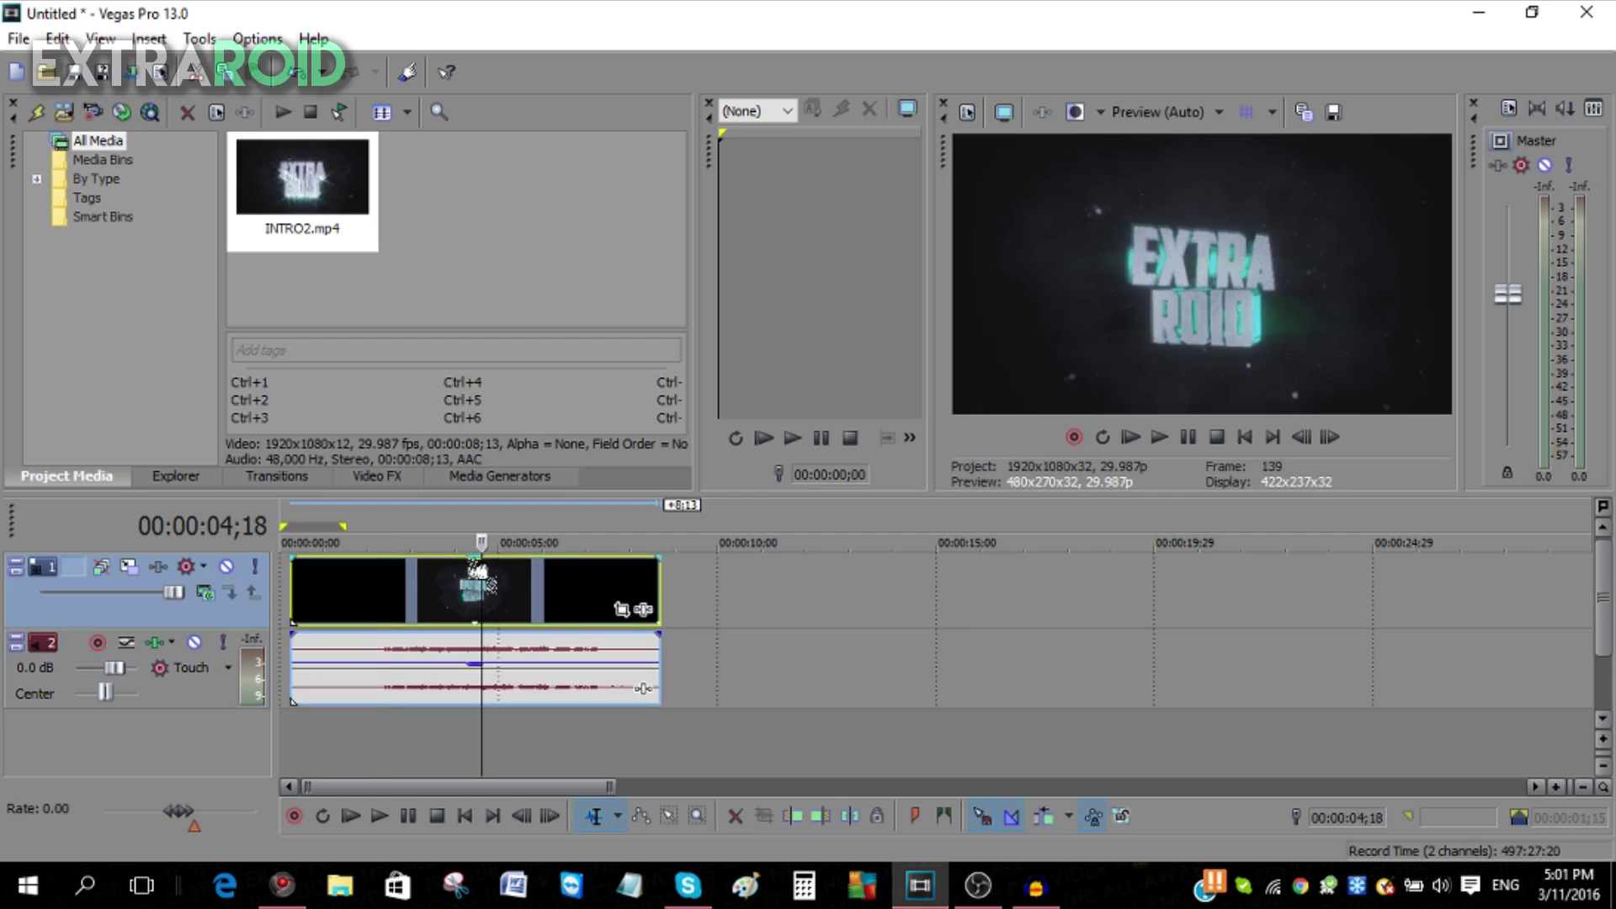
pyautogui.moveTo(477, 573)
pyautogui.mouseDown()
pyautogui.moveTo(484, 608)
pyautogui.moveTo(484, 589)
pyautogui.mouseUp()
pyautogui.scroll(3, 665, 606)
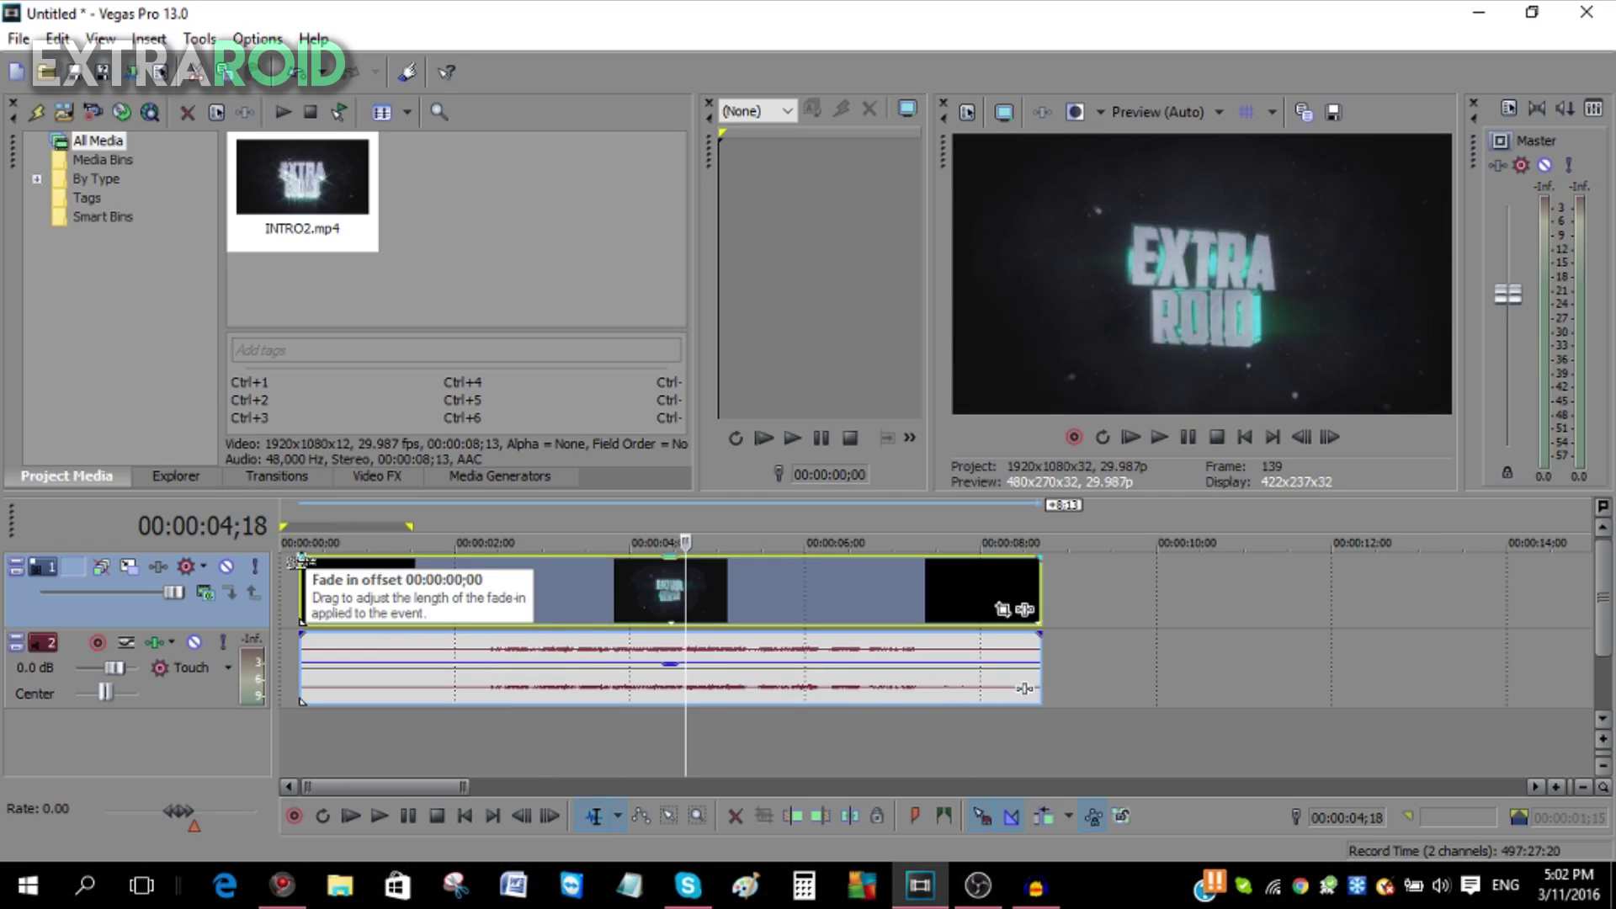
# Add fade-ins to the intro's video and audio events and preview around 3 seconds
pyautogui.moveTo(301, 559); pyautogui.dragTo(402, 558)
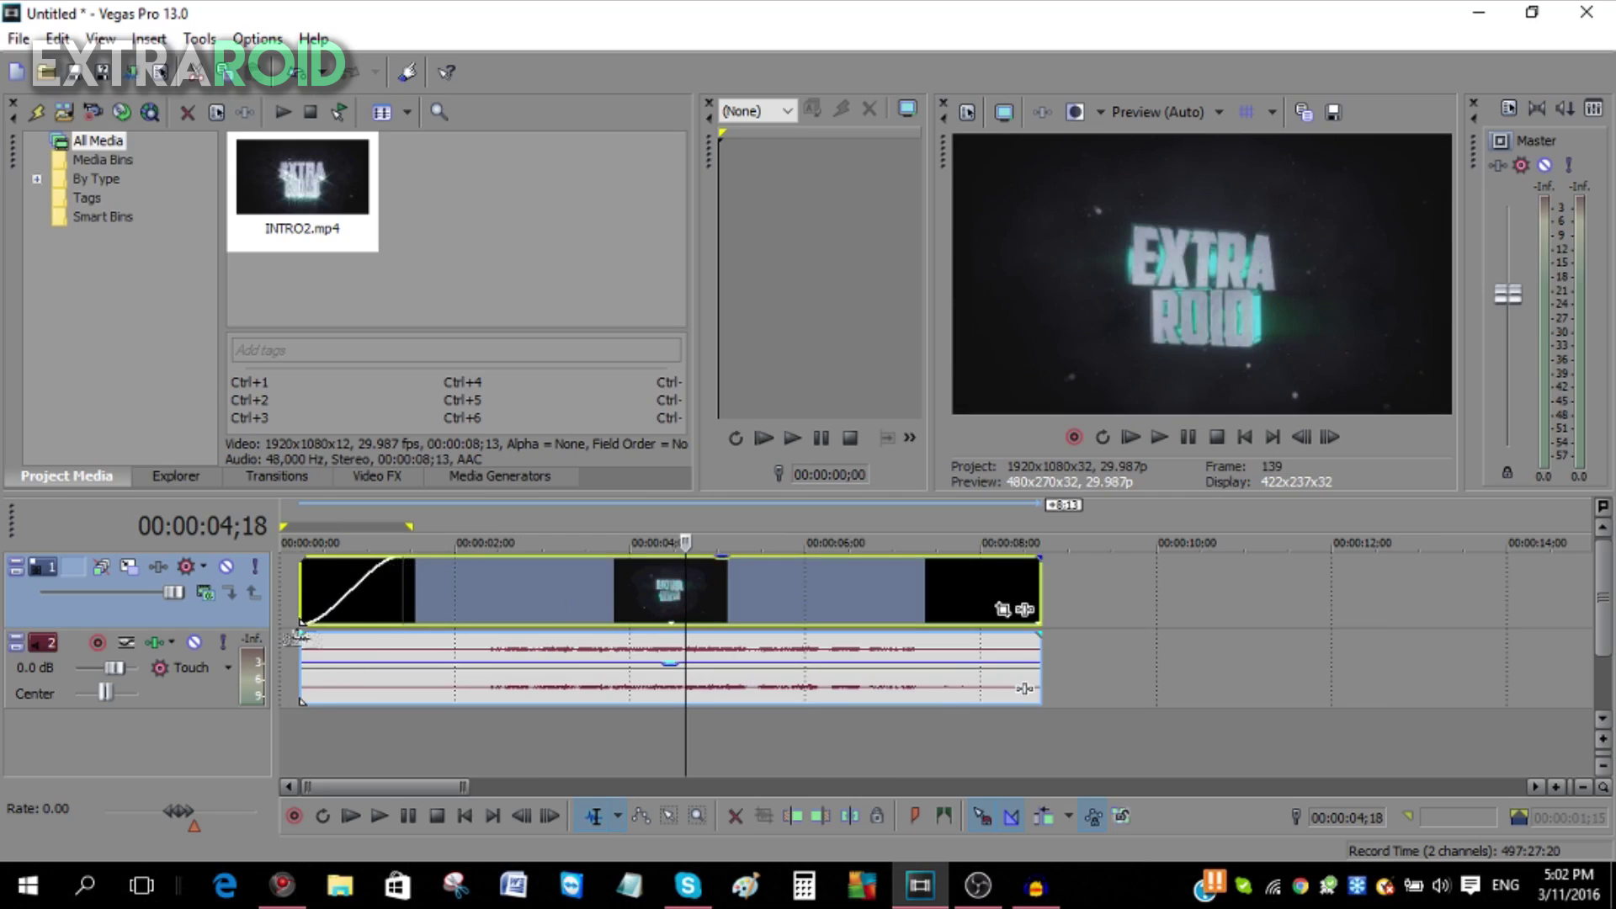
pyautogui.moveTo(301, 632); pyautogui.dragTo(406, 633)
pyautogui.click(601, 669)
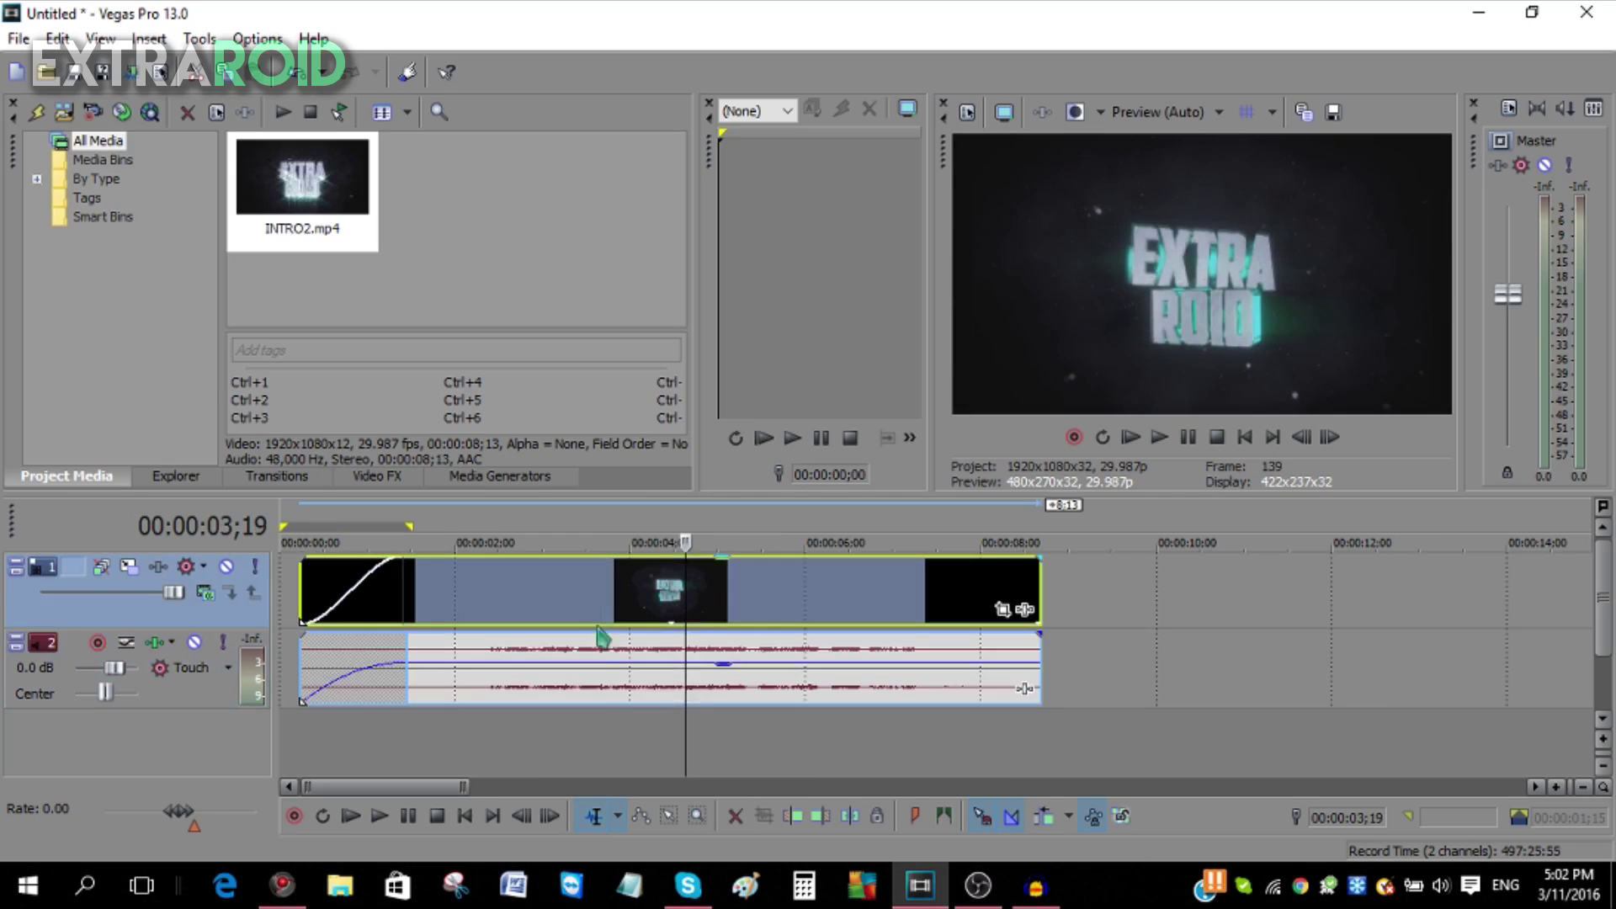
pyautogui.click(621, 669)
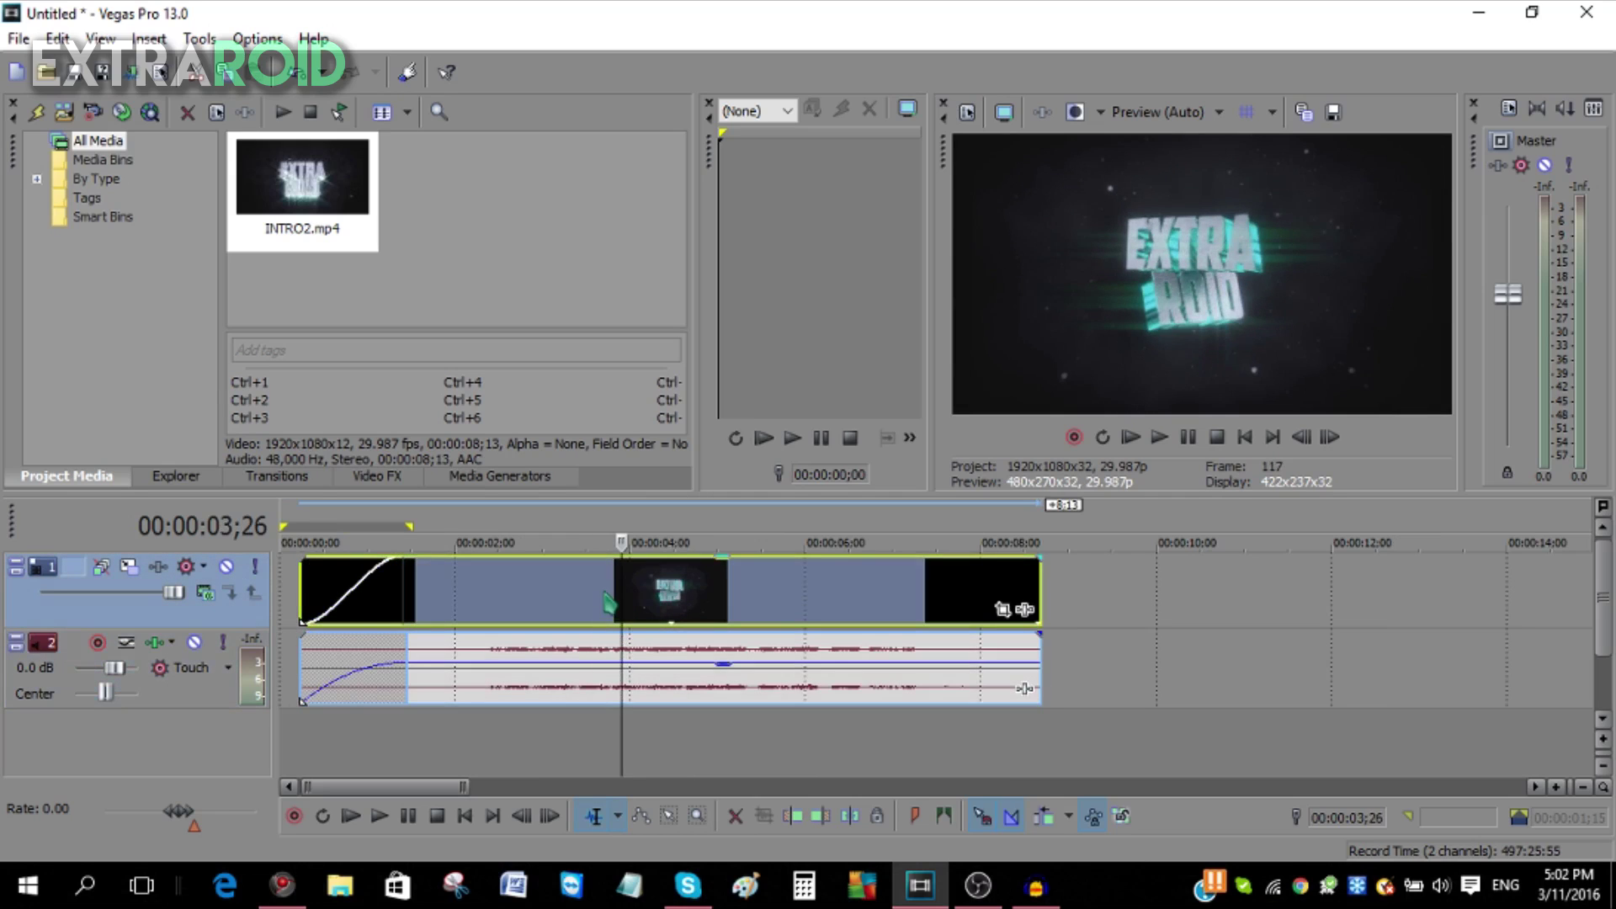
# Shift the intro clips later, return them to the timeline start, and reselect both events
pyautogui.moveTo(530, 610)
pyautogui.mouseDown()
pyautogui.moveTo(669, 597)
pyautogui.moveTo(600, 623)
pyautogui.moveTo(513, 620)
pyautogui.mouseUp()
pyautogui.click(554, 688)
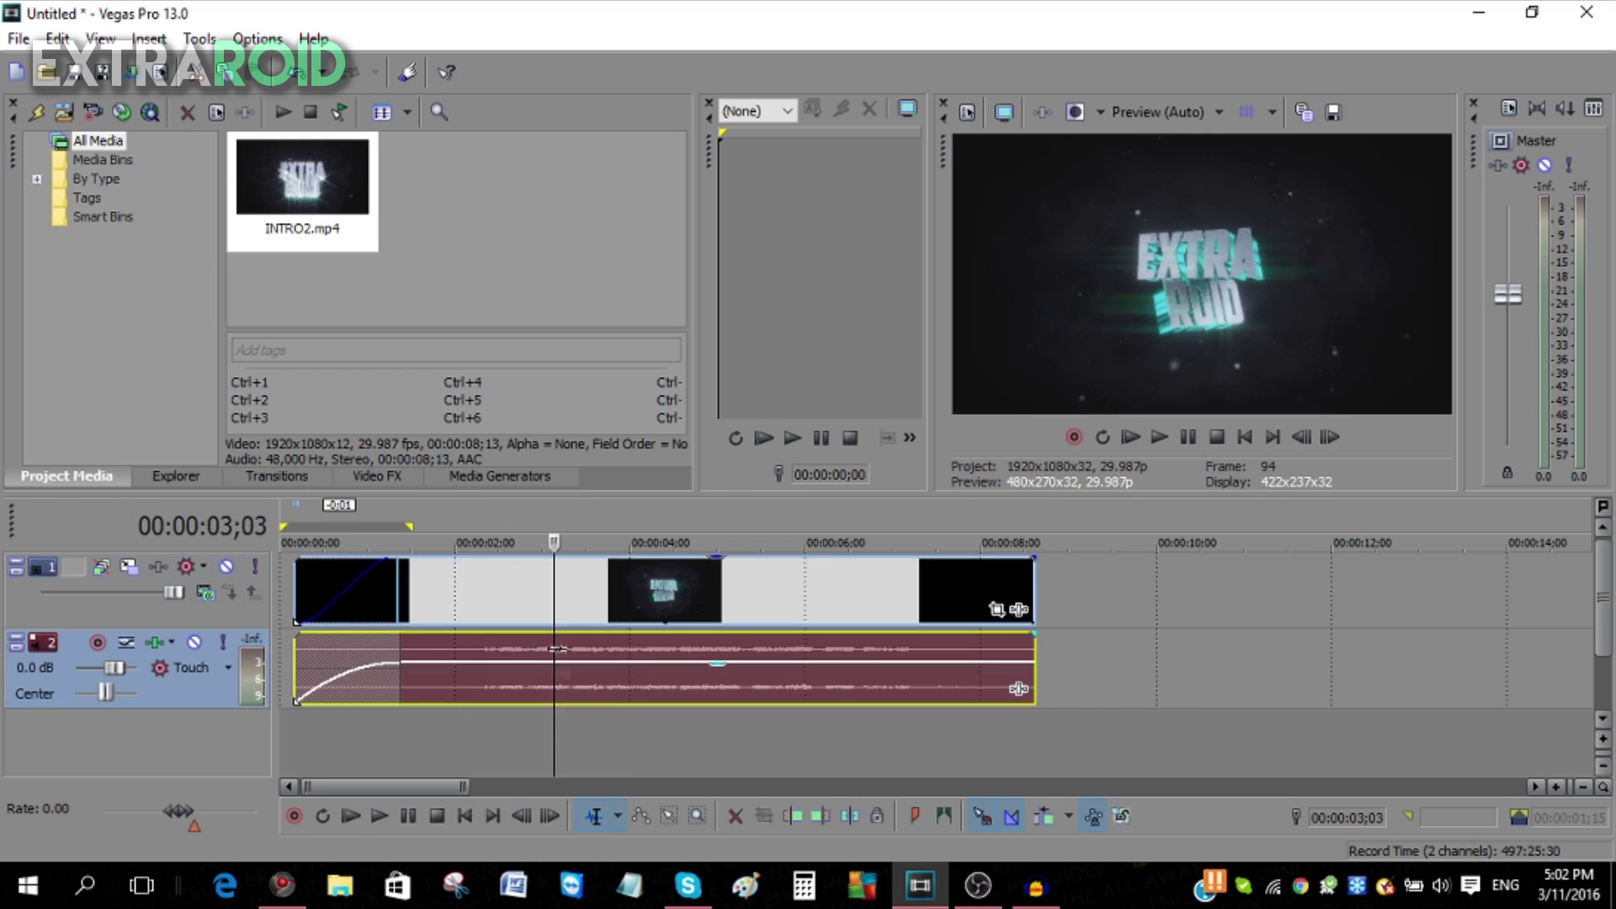
pyautogui.click(589, 589)
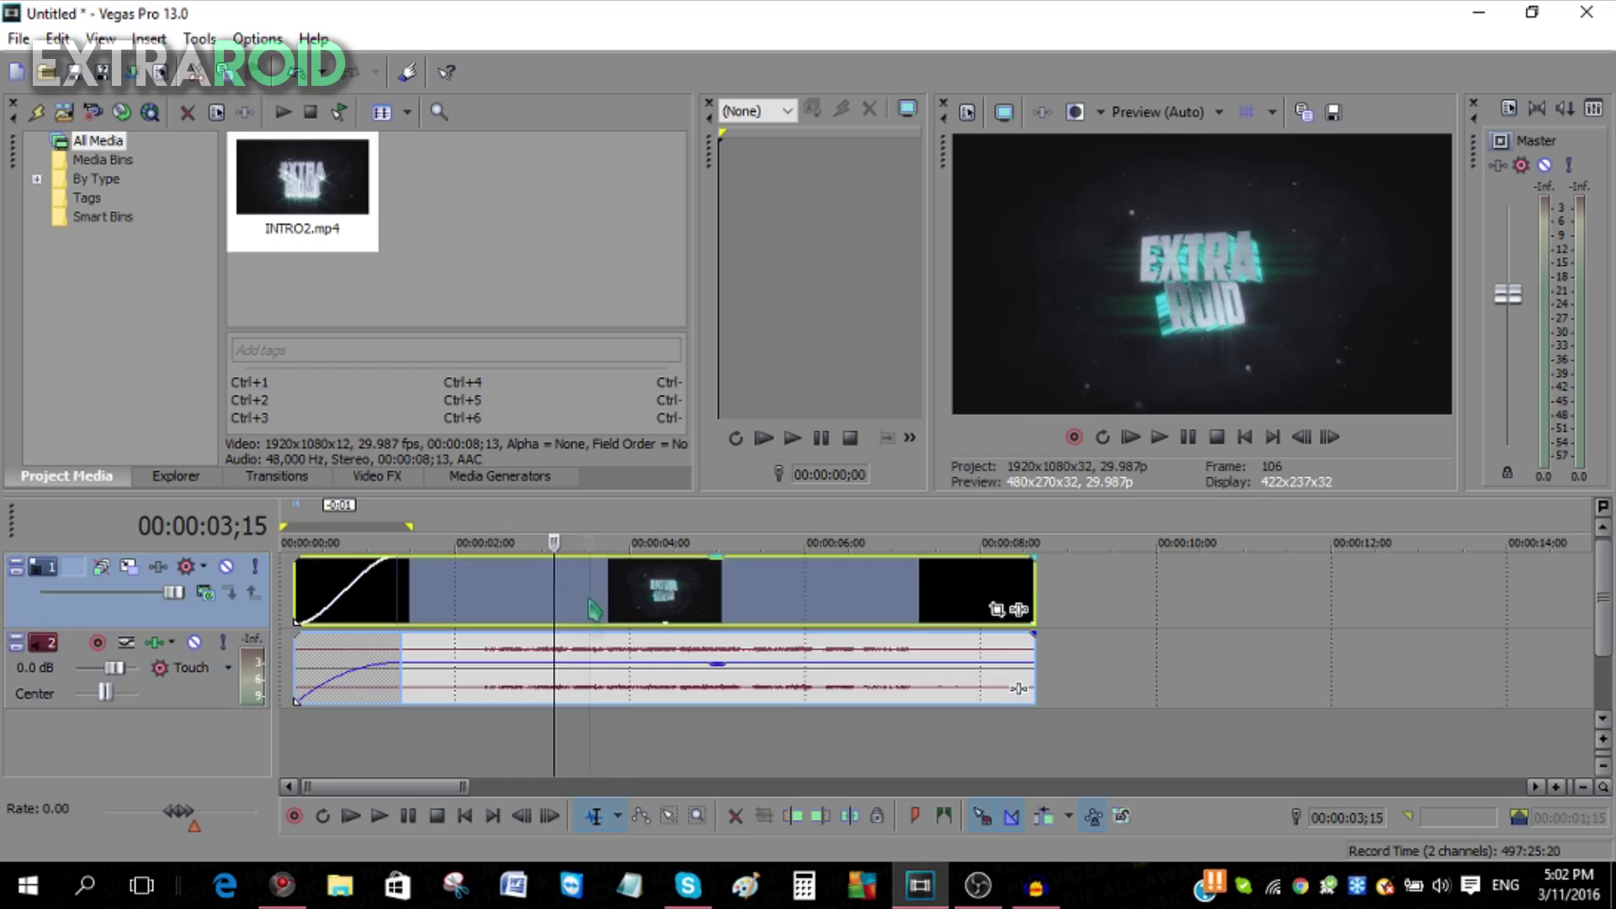
pyautogui.click(589, 665)
pyautogui.click(590, 589)
pyautogui.click(566, 606)
pyautogui.click(566, 673)
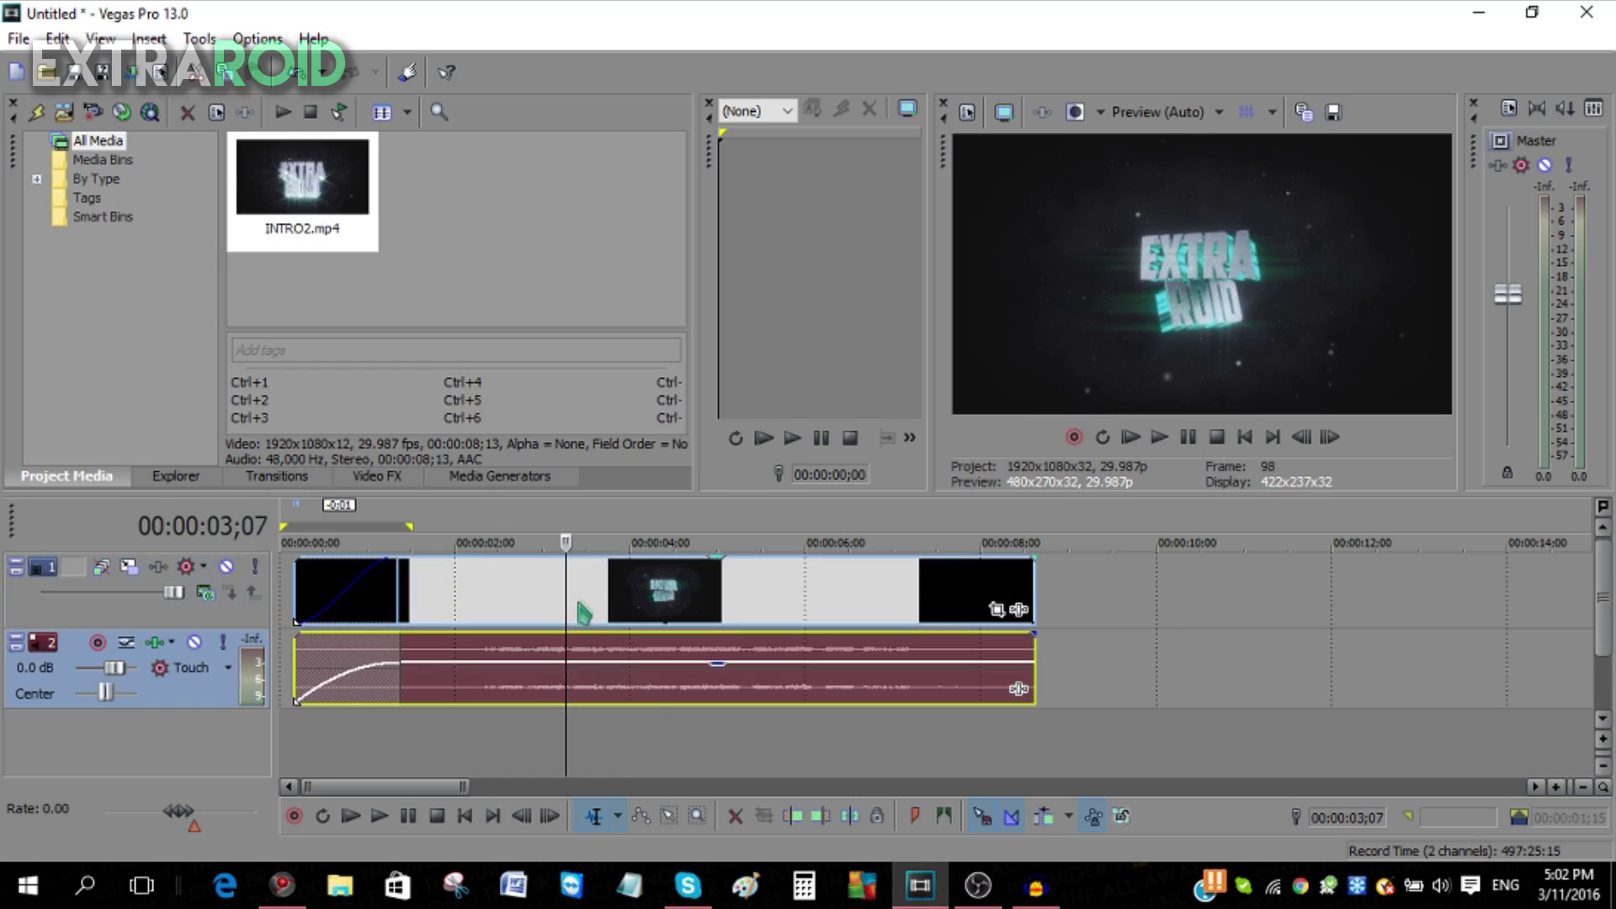
pyautogui.click(580, 595)
pyautogui.click(579, 670)
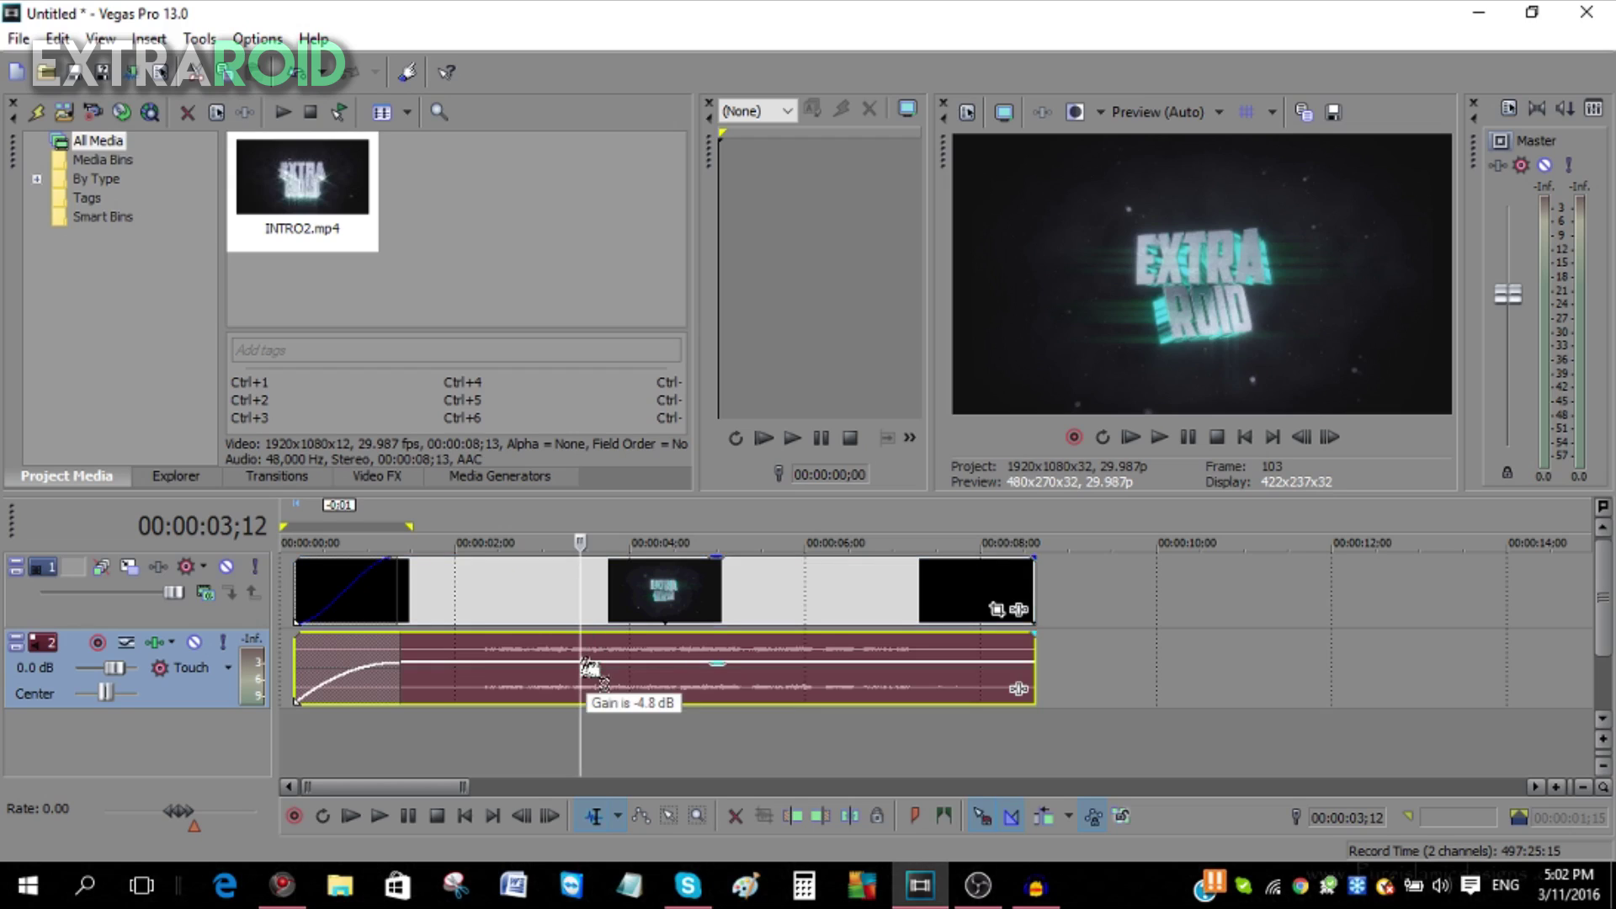
# Slide the intro audio later, realign it with the video's start, and park the playhead near 3;26
pyautogui.moveTo(608, 662); pyautogui.dragTo(741, 663)
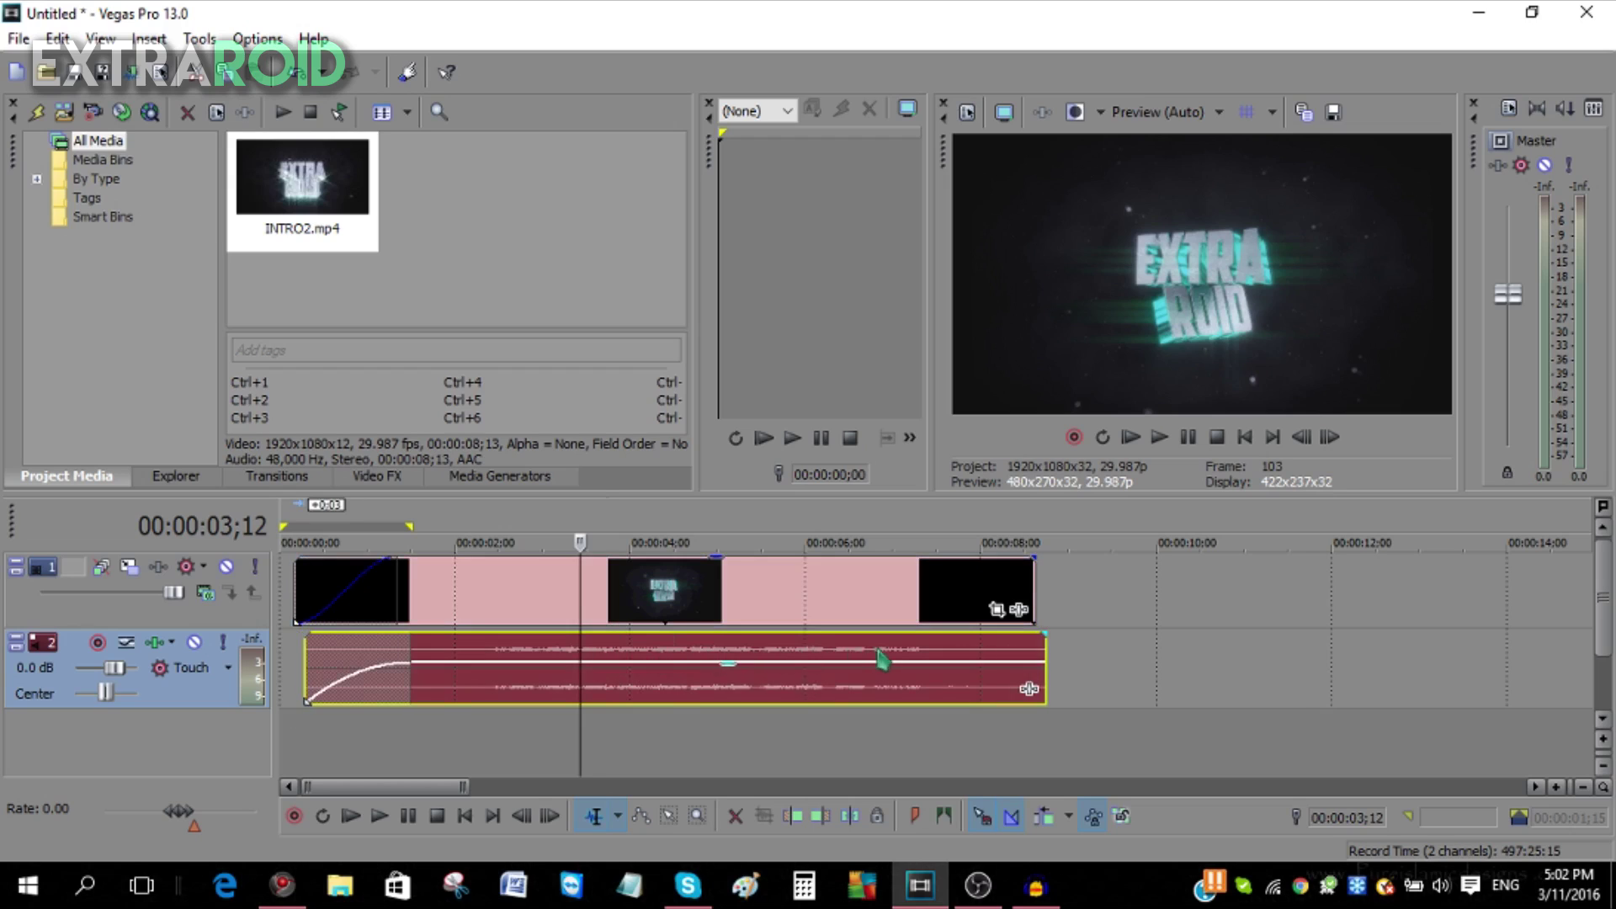
pyautogui.moveTo(882, 658); pyautogui.dragTo(601, 665)
pyautogui.click(599, 664)
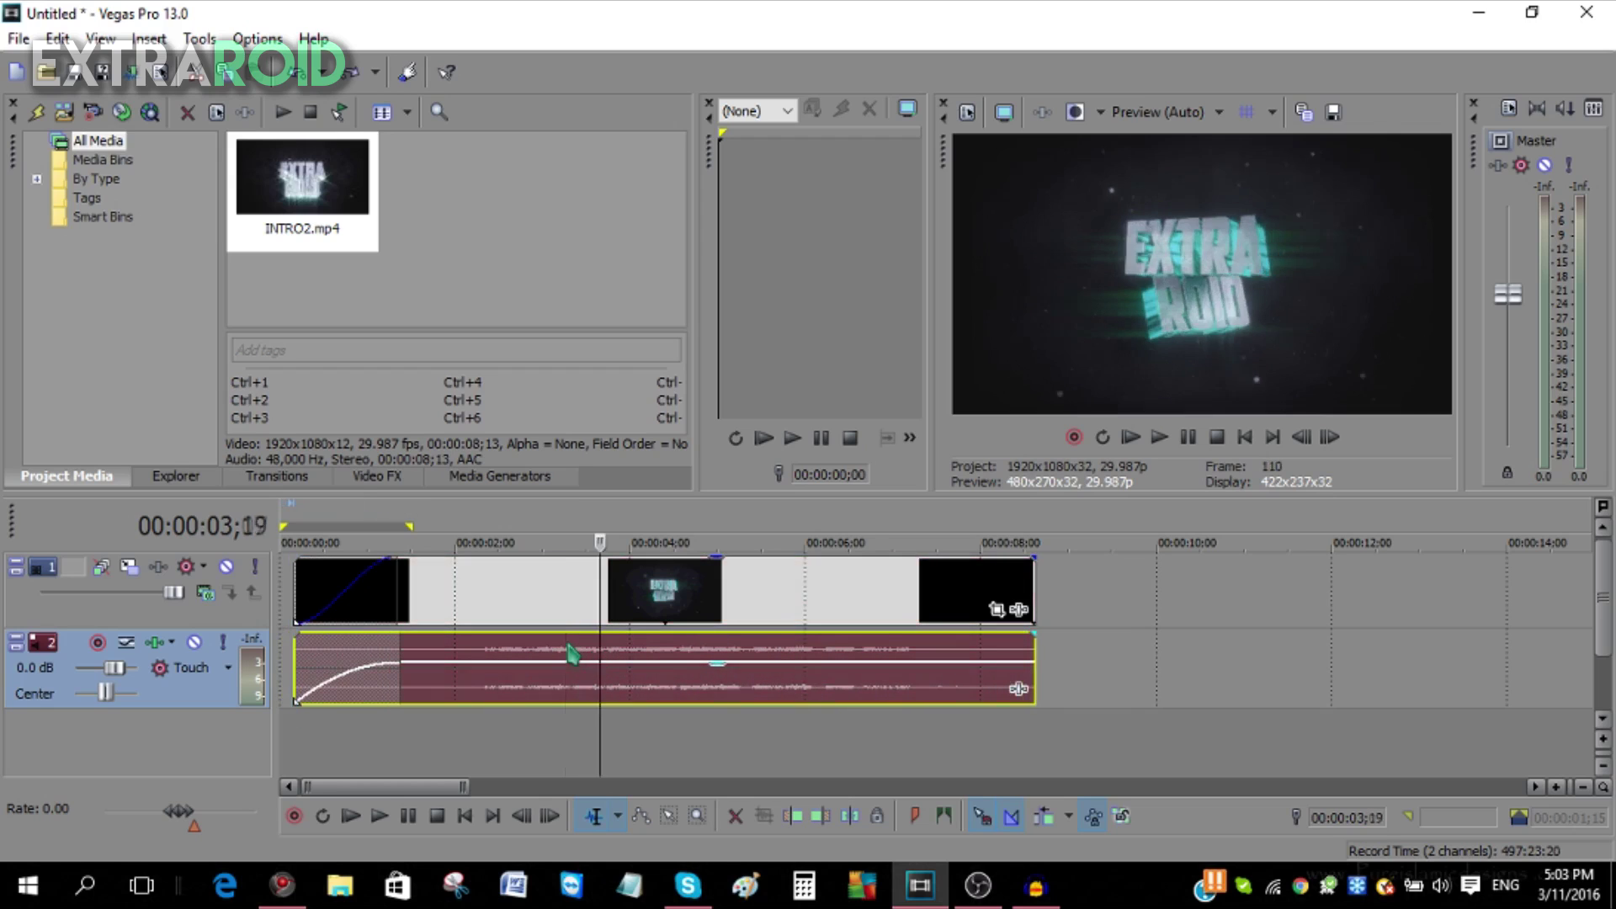
pyautogui.click(567, 648)
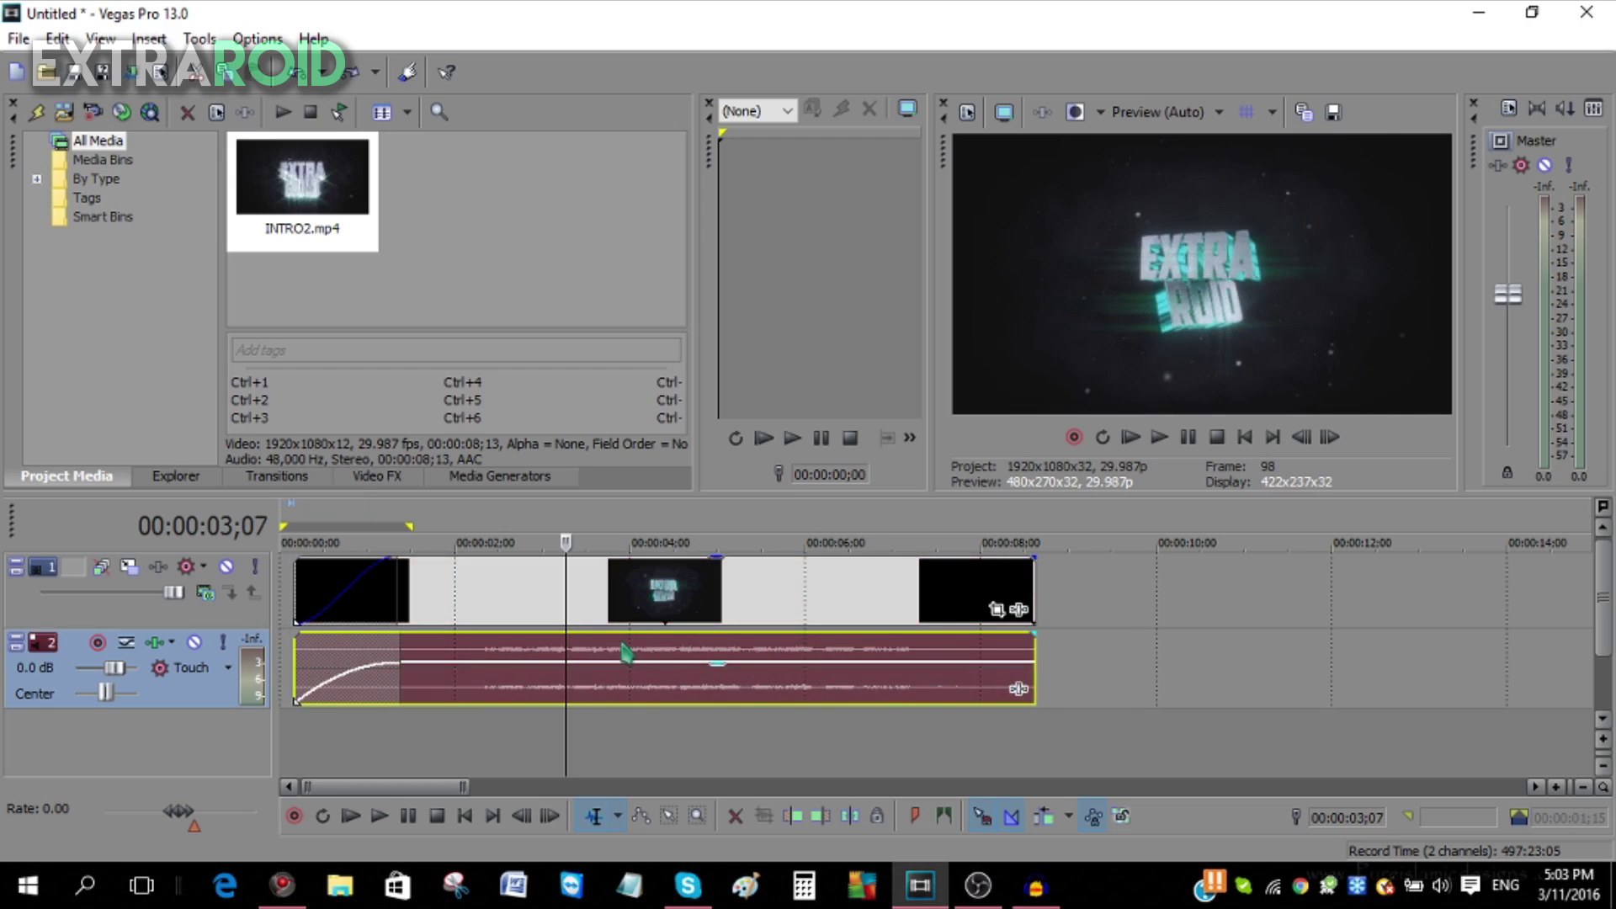
pyautogui.click(622, 653)
# Split the intro audio at 4;11, move the piece later, then undo with Ctrl+Z
pyautogui.click(664, 661)
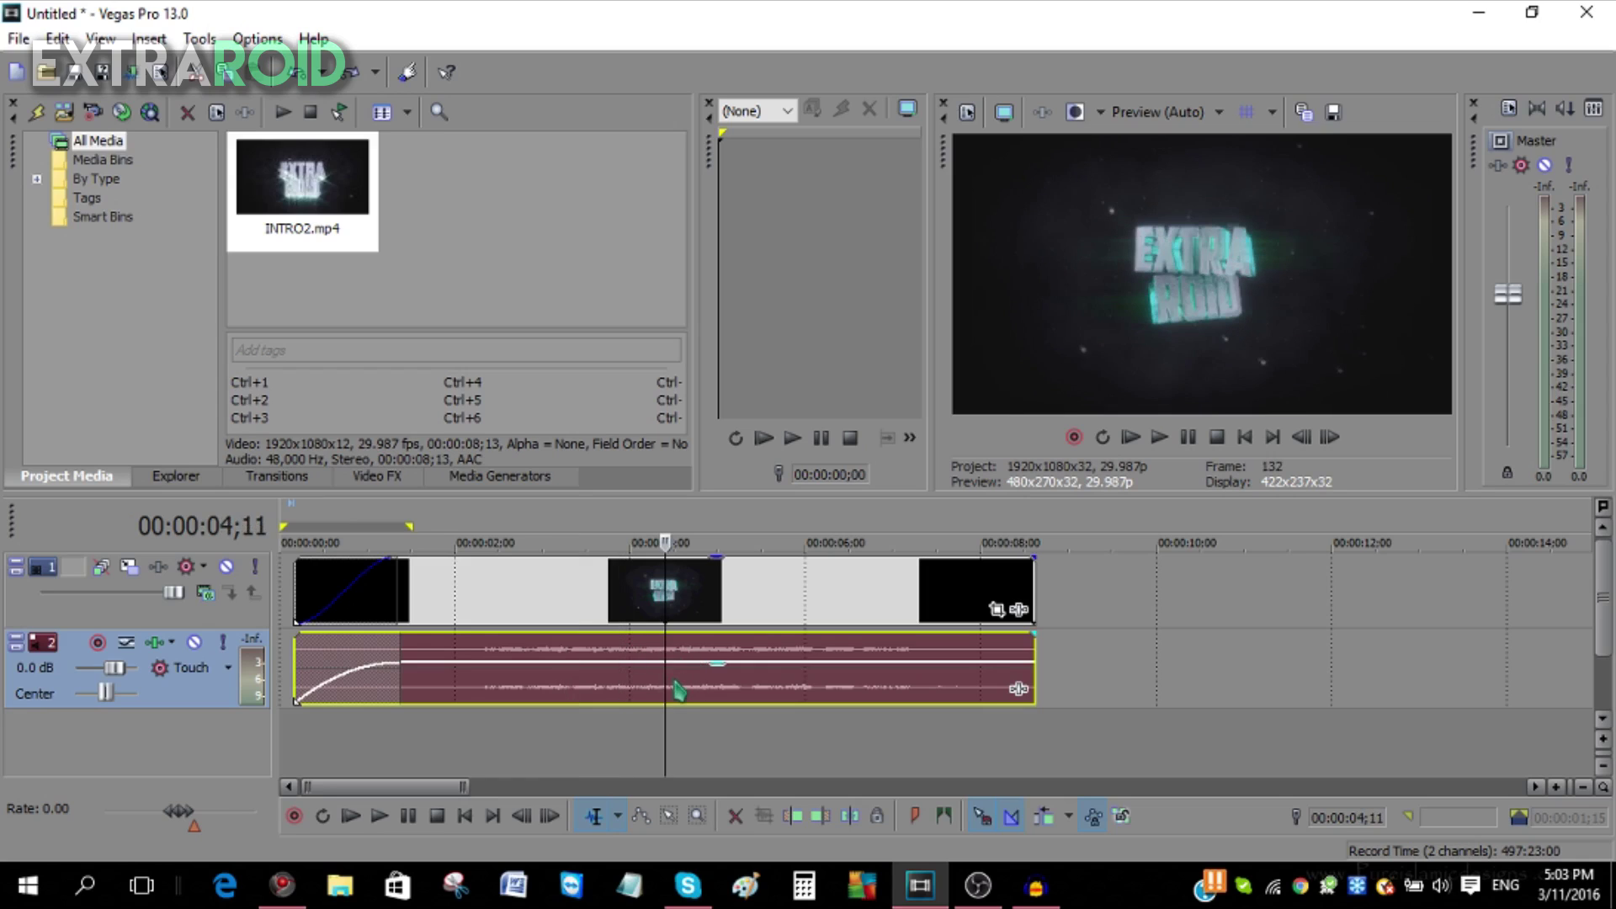
pyautogui.press('s')
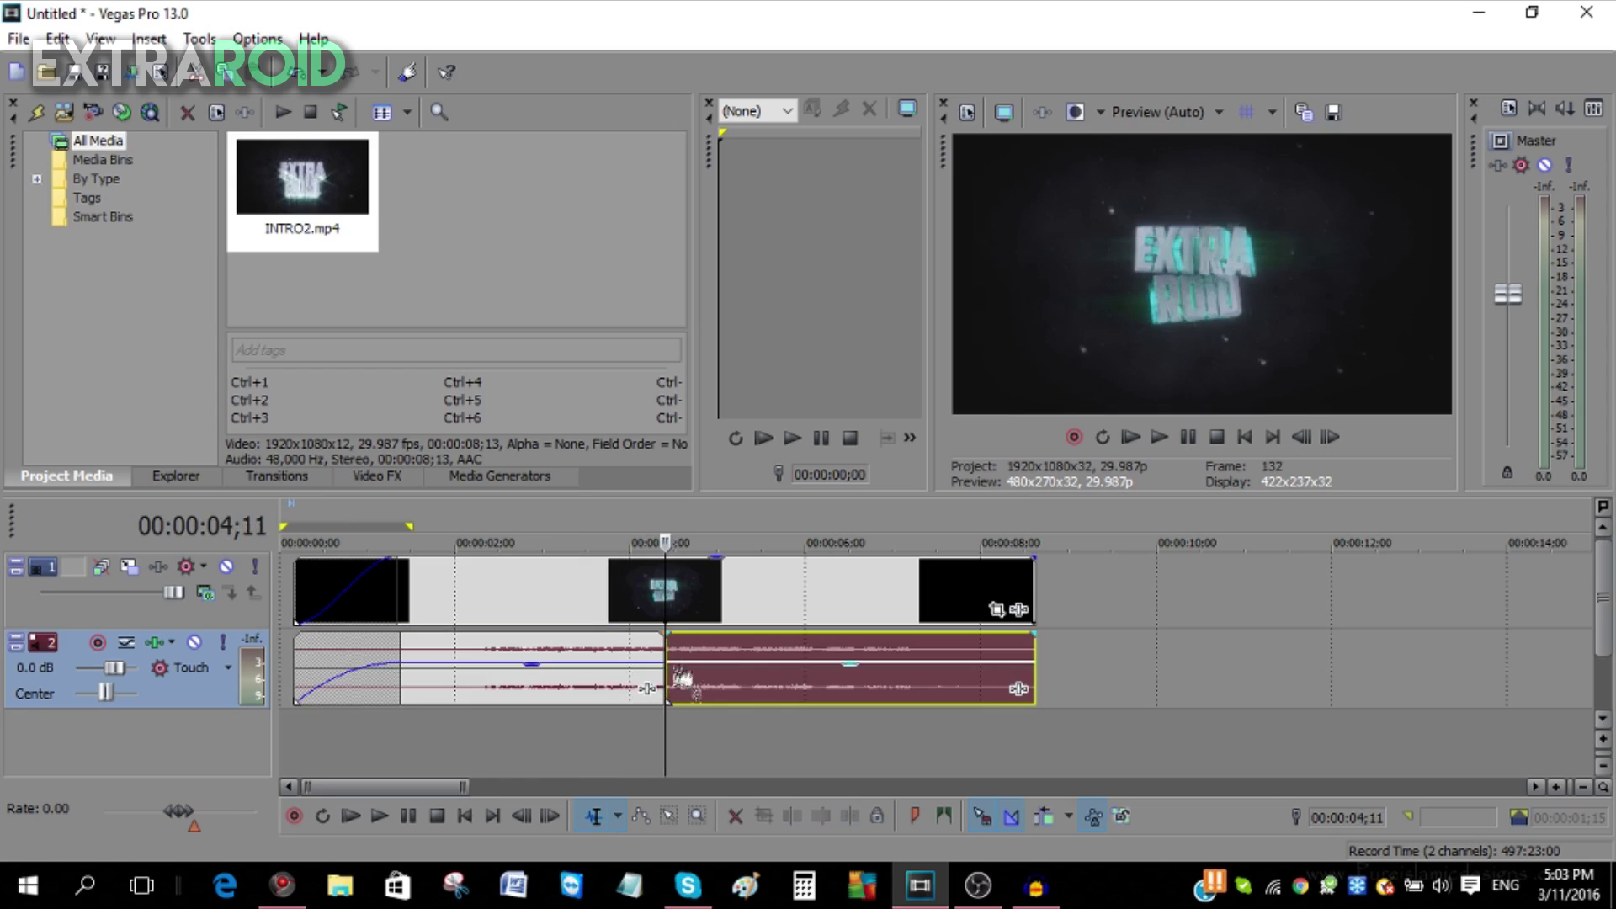
pyautogui.moveTo(701, 659); pyautogui.dragTo(786, 658)
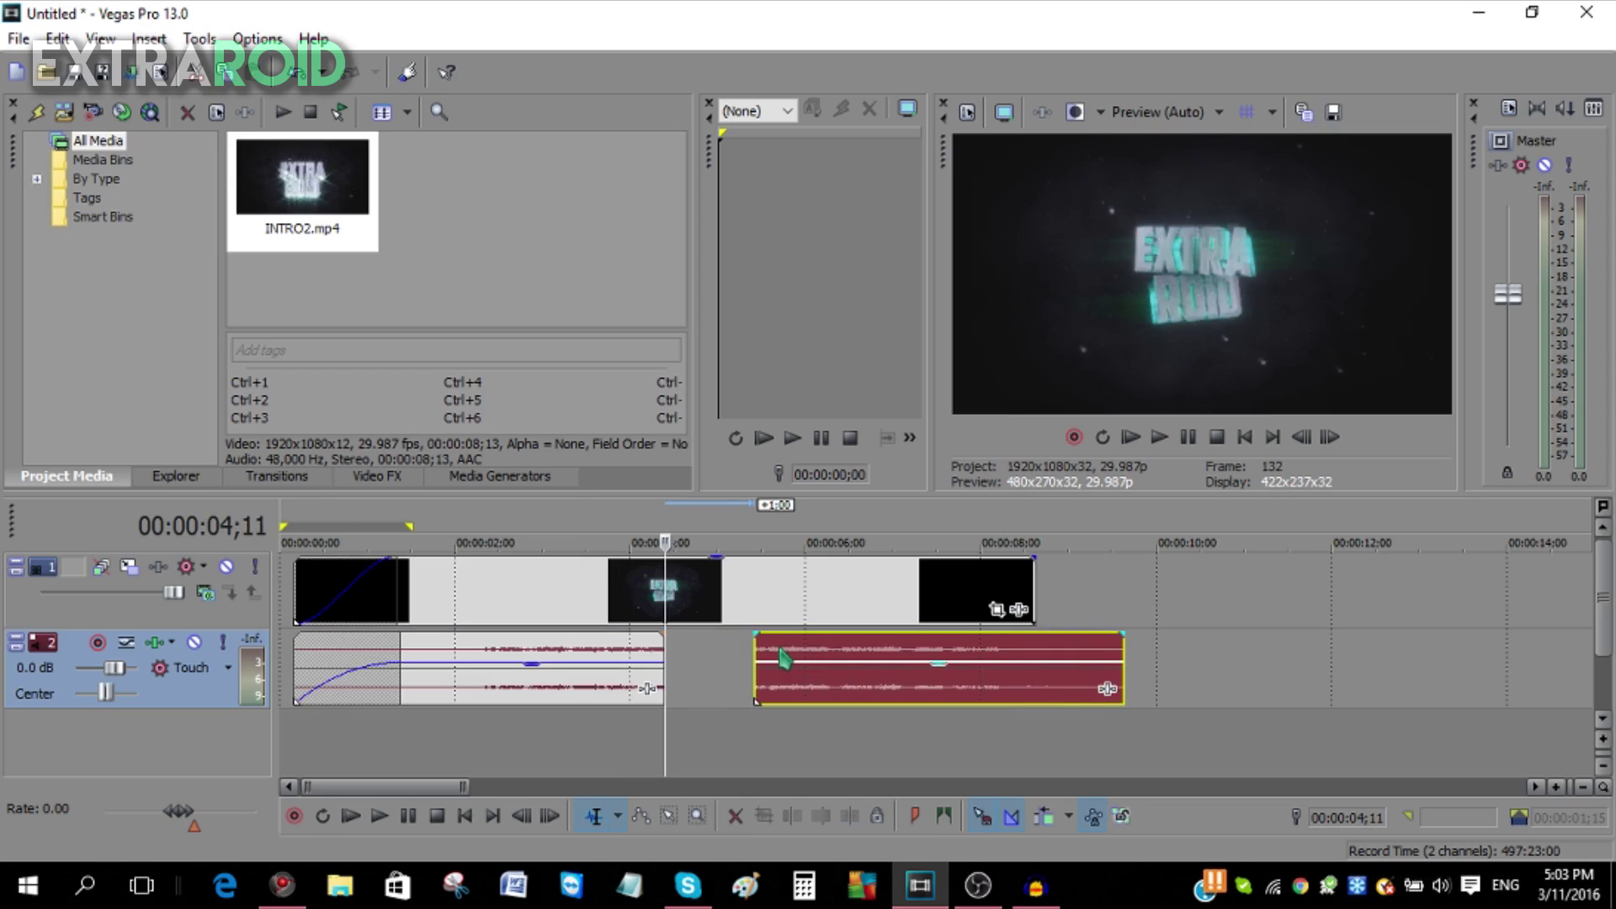
pyautogui.hotkey('ctrl', 'z')
pyautogui.hotkey('ctrl', 'z')
# Preview the intro from its start and pause at 2;00
pyautogui.click(379, 589)
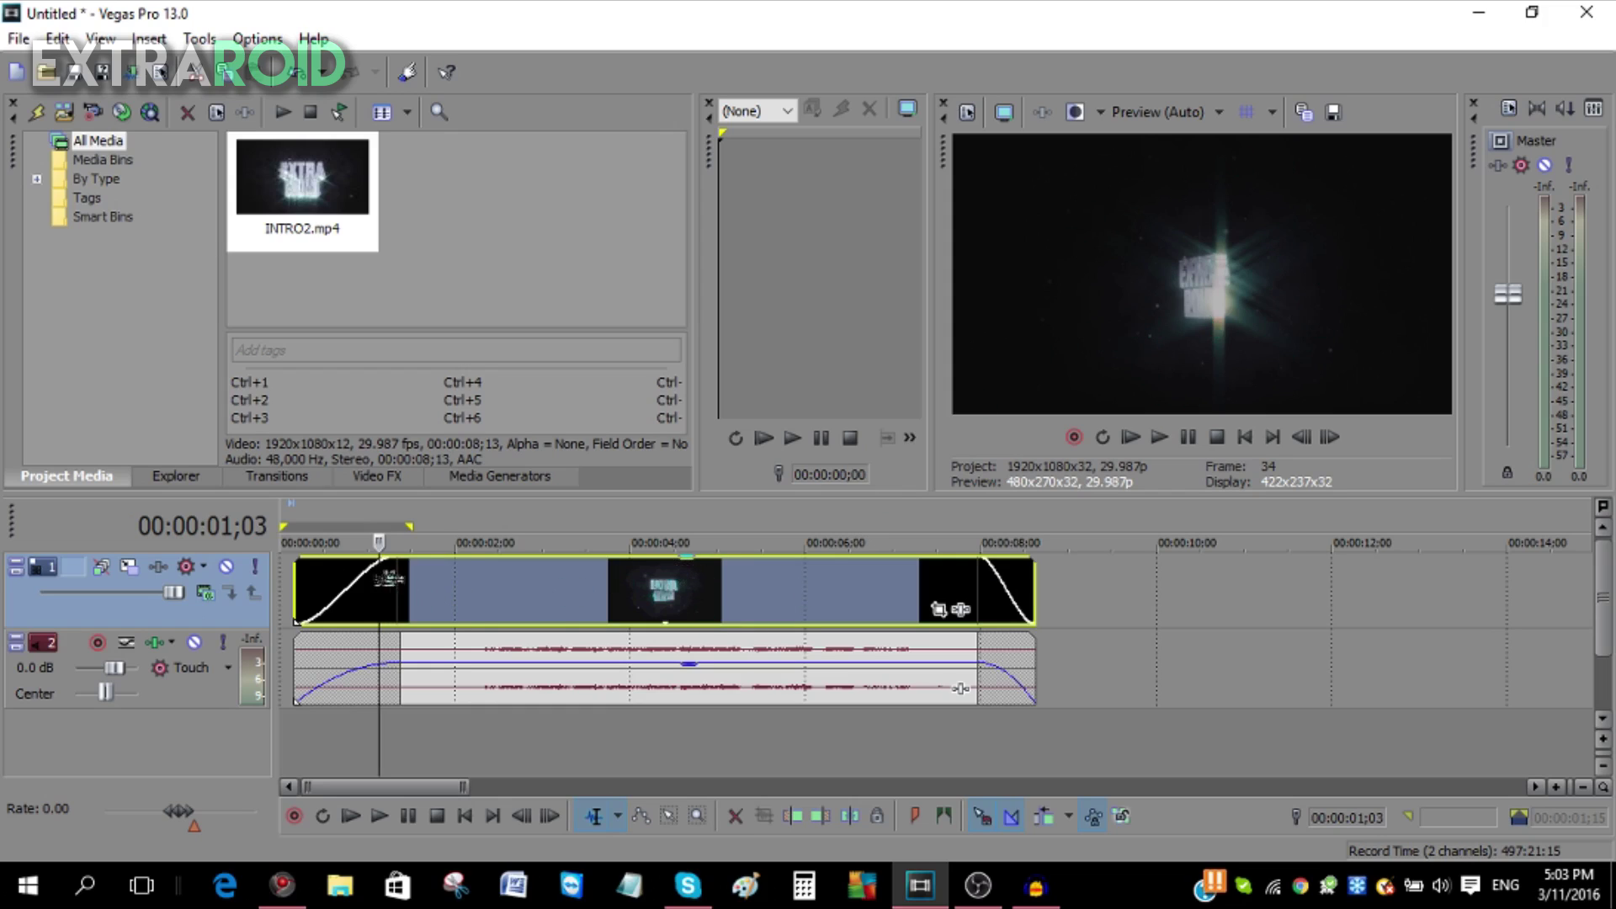
pyautogui.press('space')
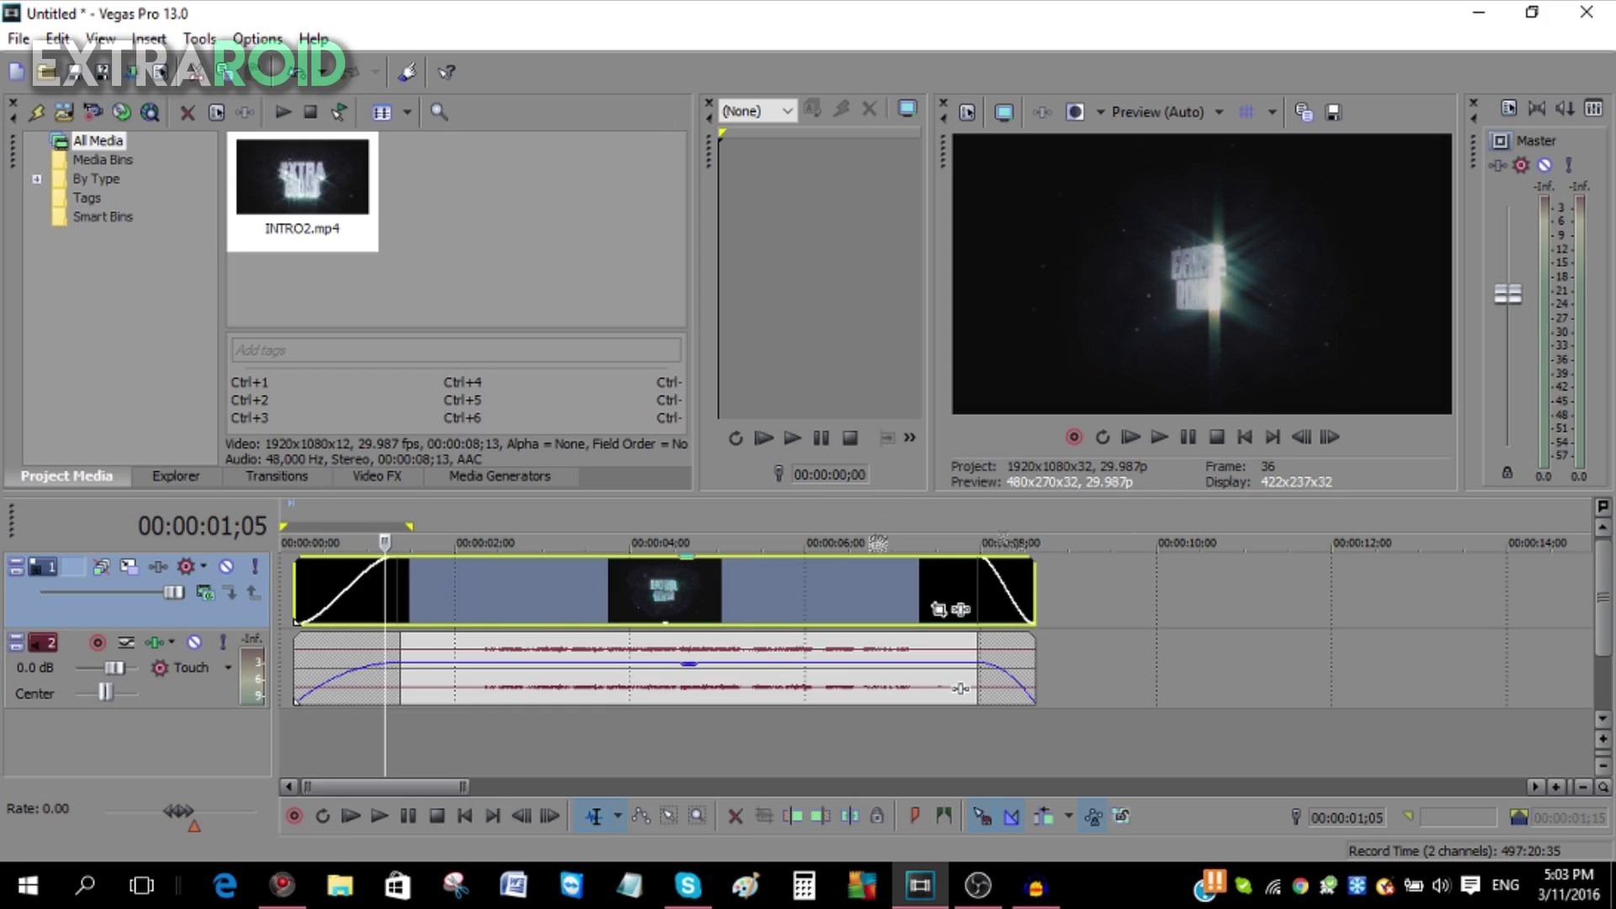
pyautogui.click(1170, 440)
pyautogui.click(1187, 437)
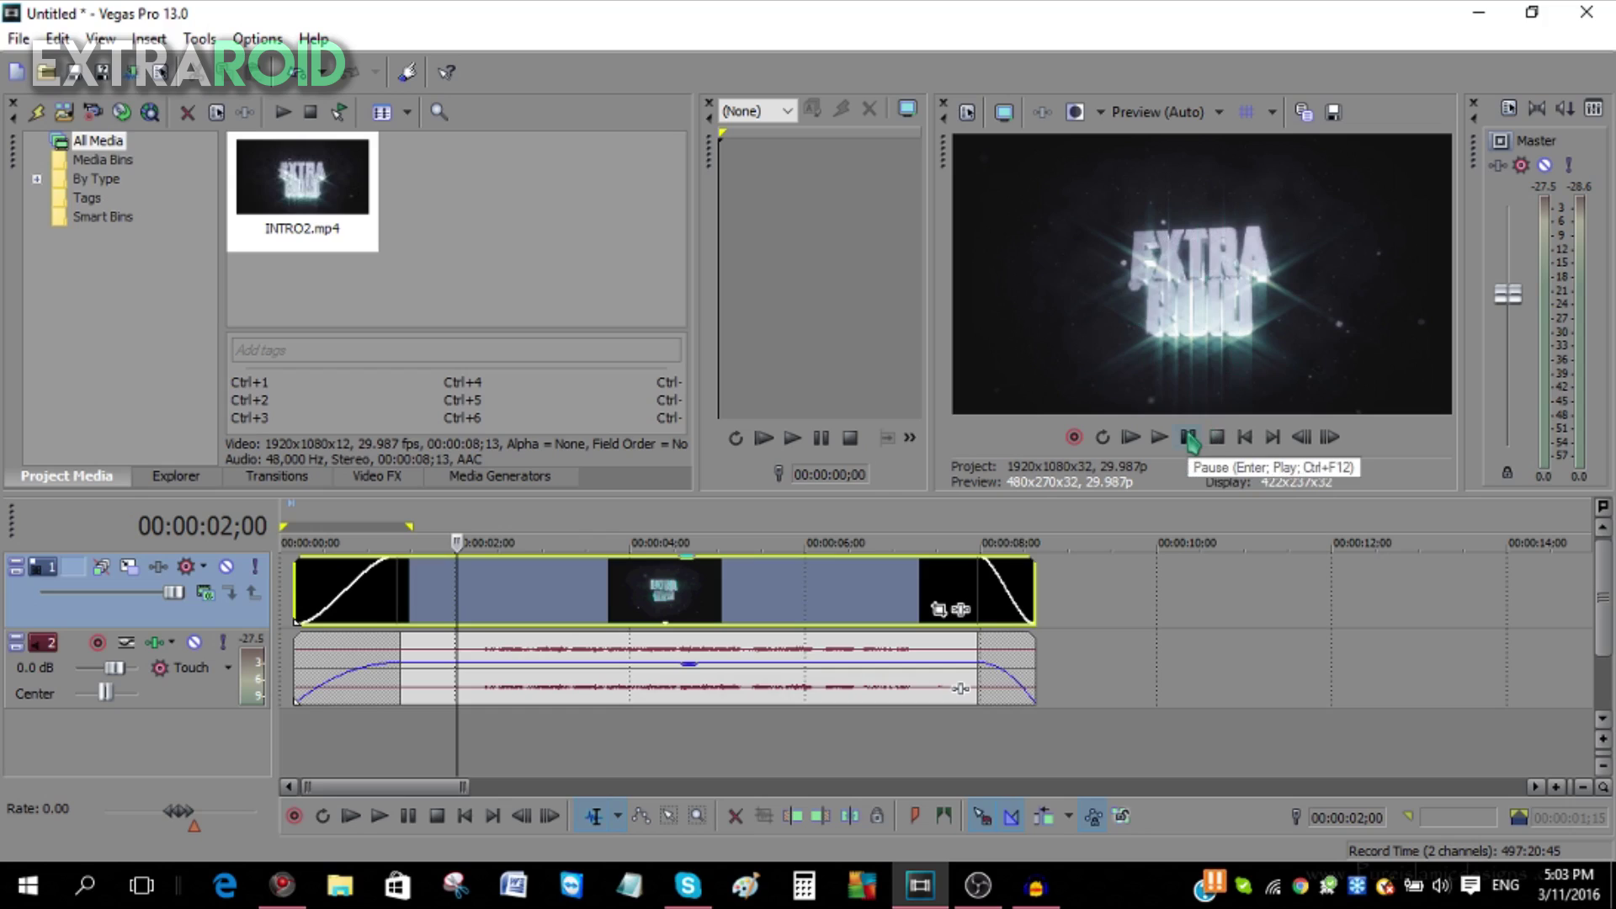
pyautogui.press('Down')
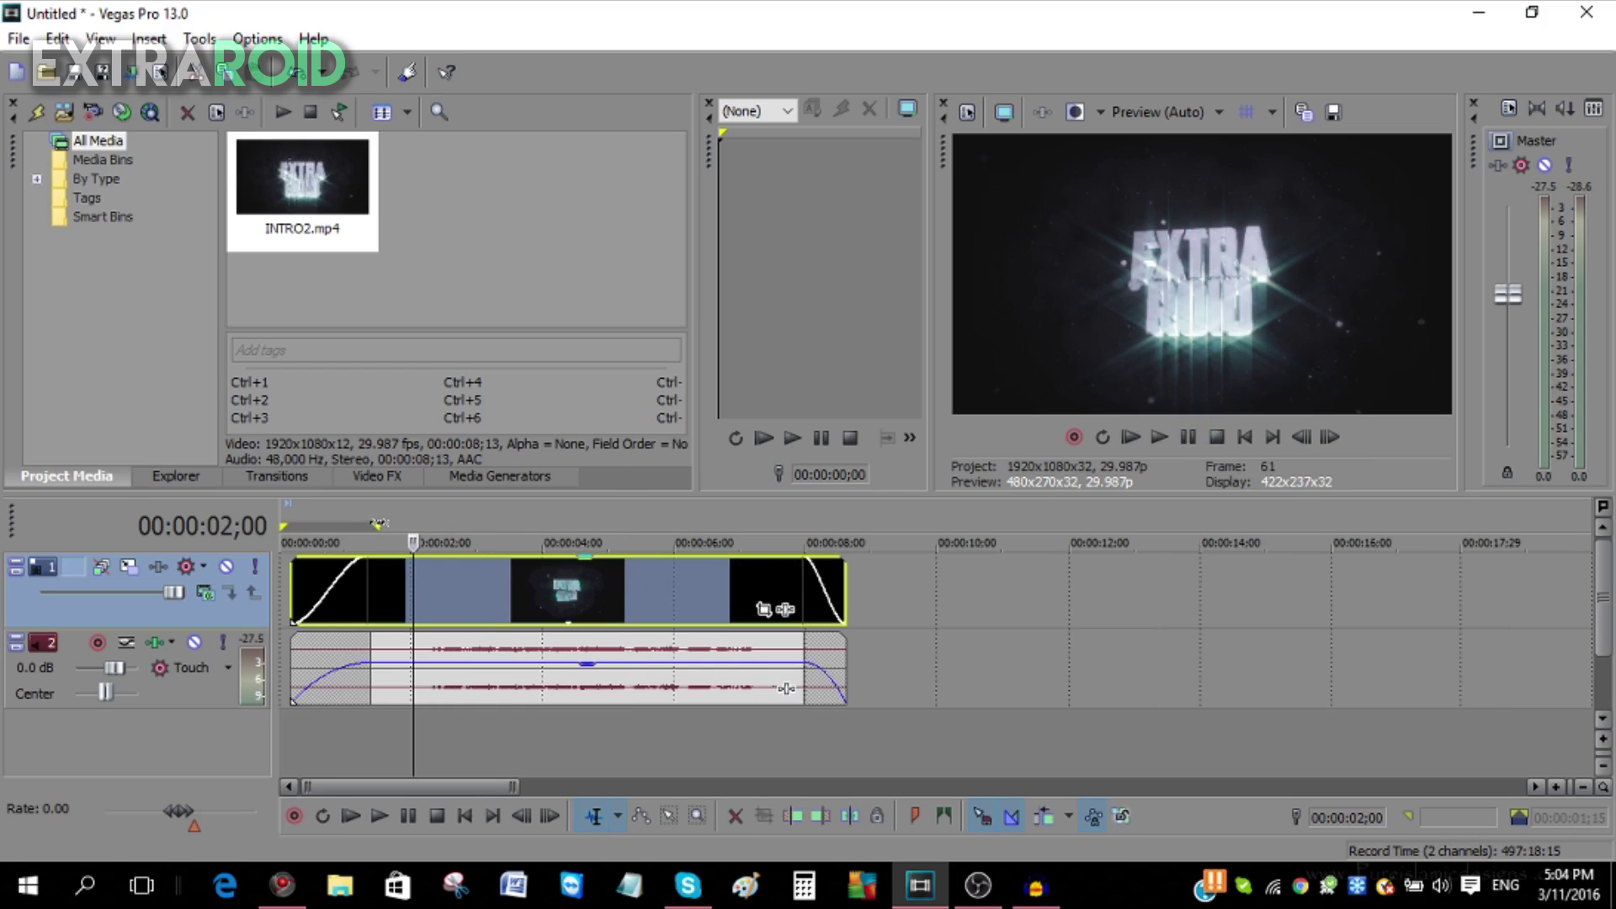
# Resize the loop region to about 10 seconds and shift the intro clip to 00:00:00
pyautogui.moveTo(459, 525); pyautogui.dragTo(1033, 557)
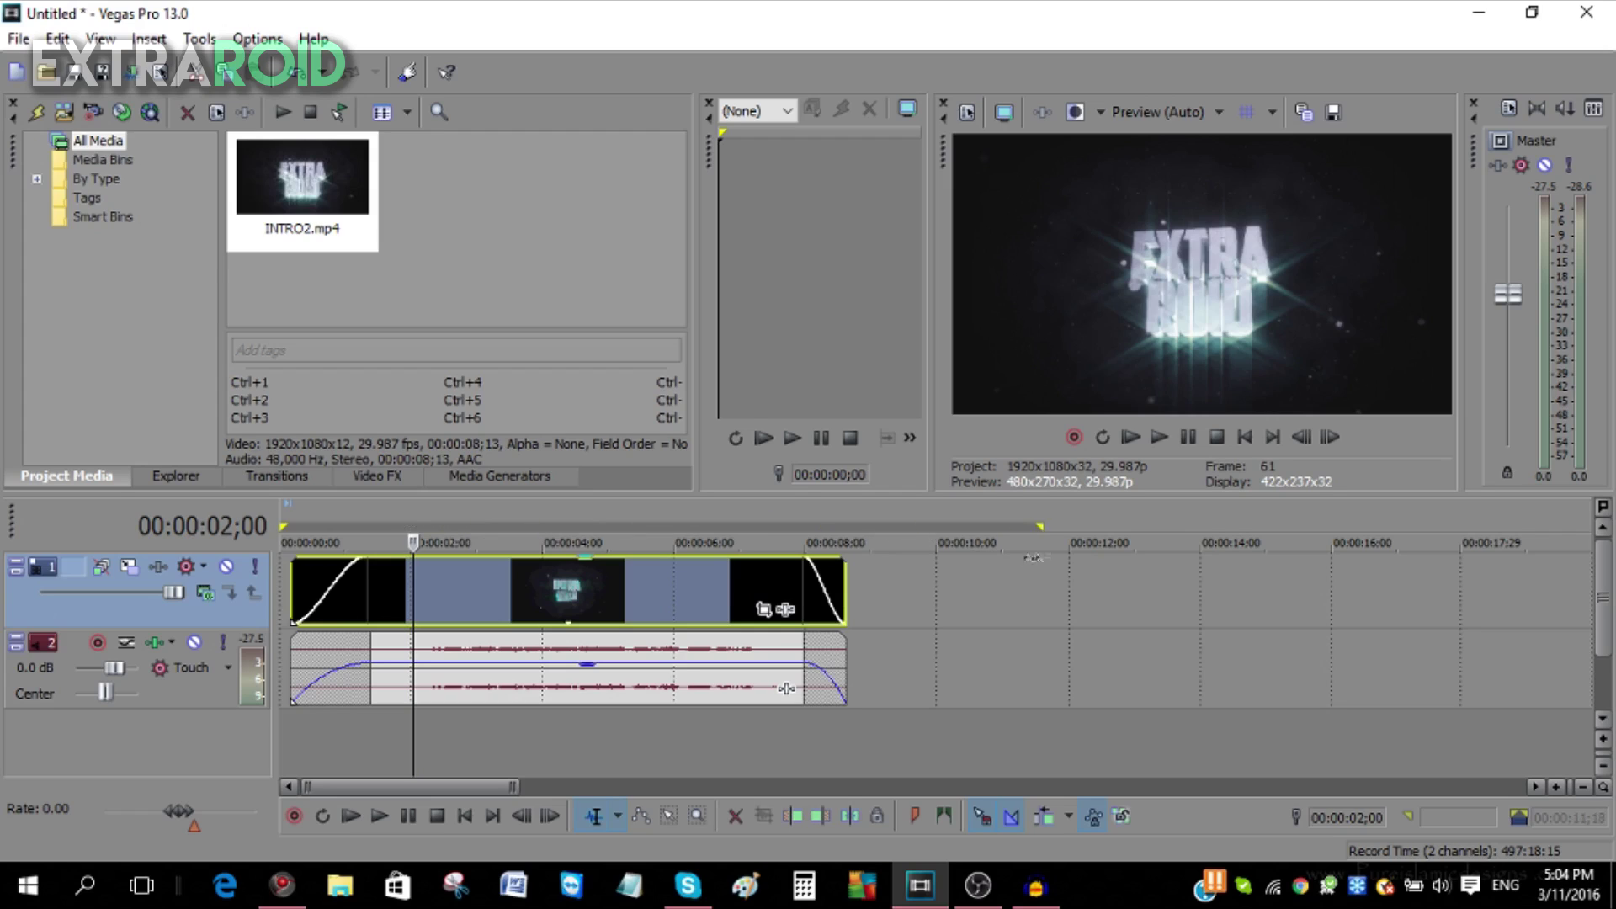
pyautogui.moveTo(1059, 656); pyautogui.dragTo(872, 650)
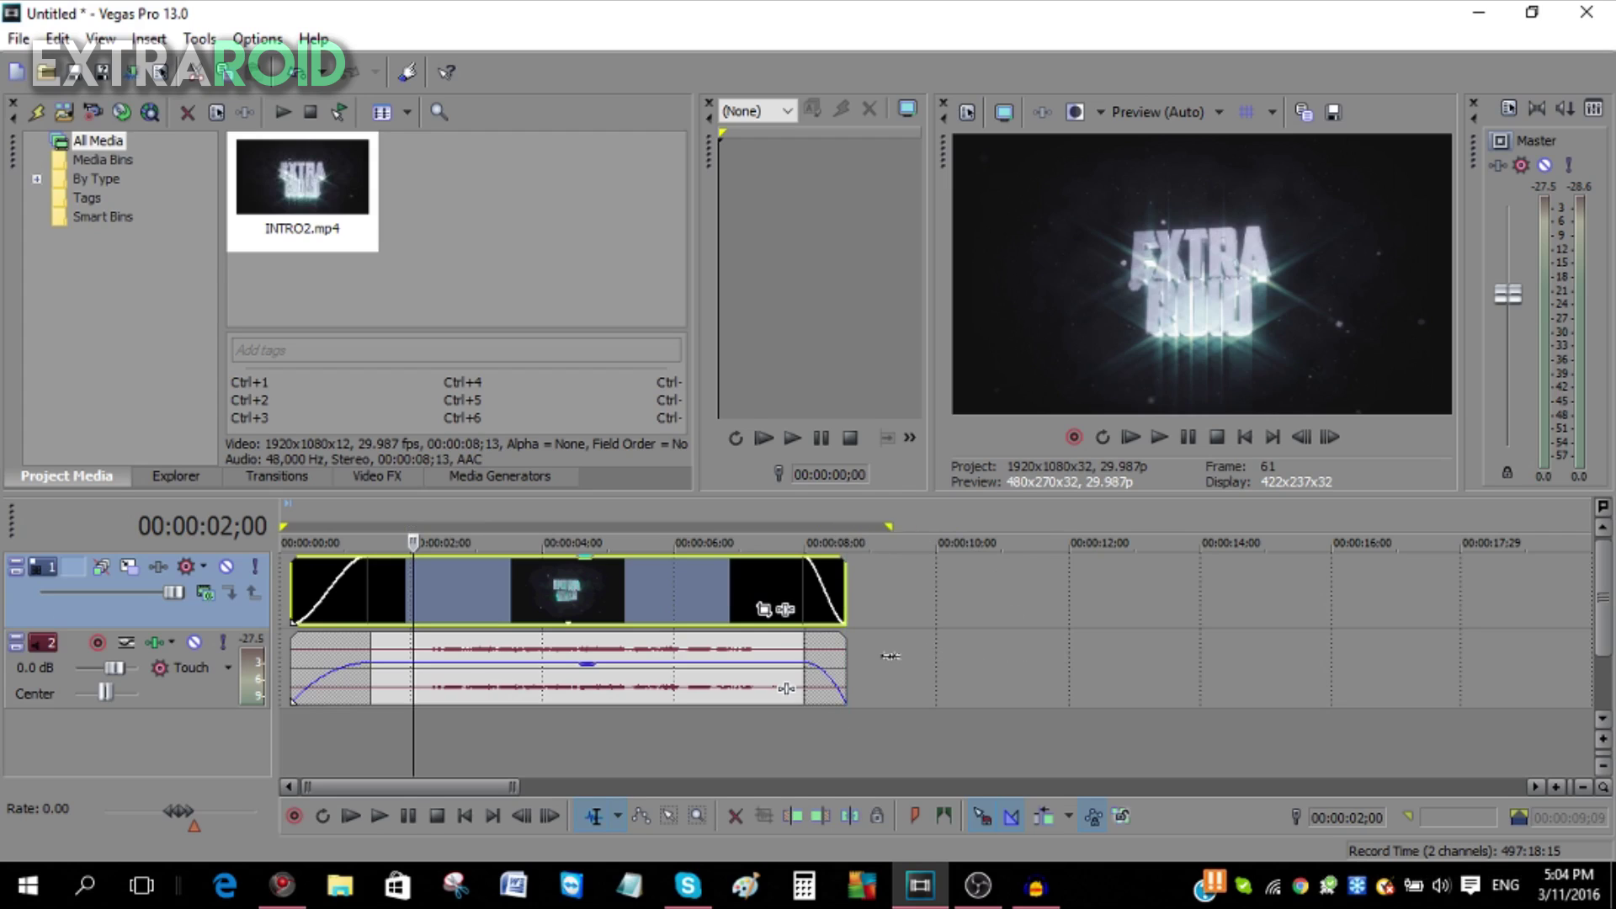
pyautogui.moveTo(855, 656); pyautogui.dragTo(845, 655)
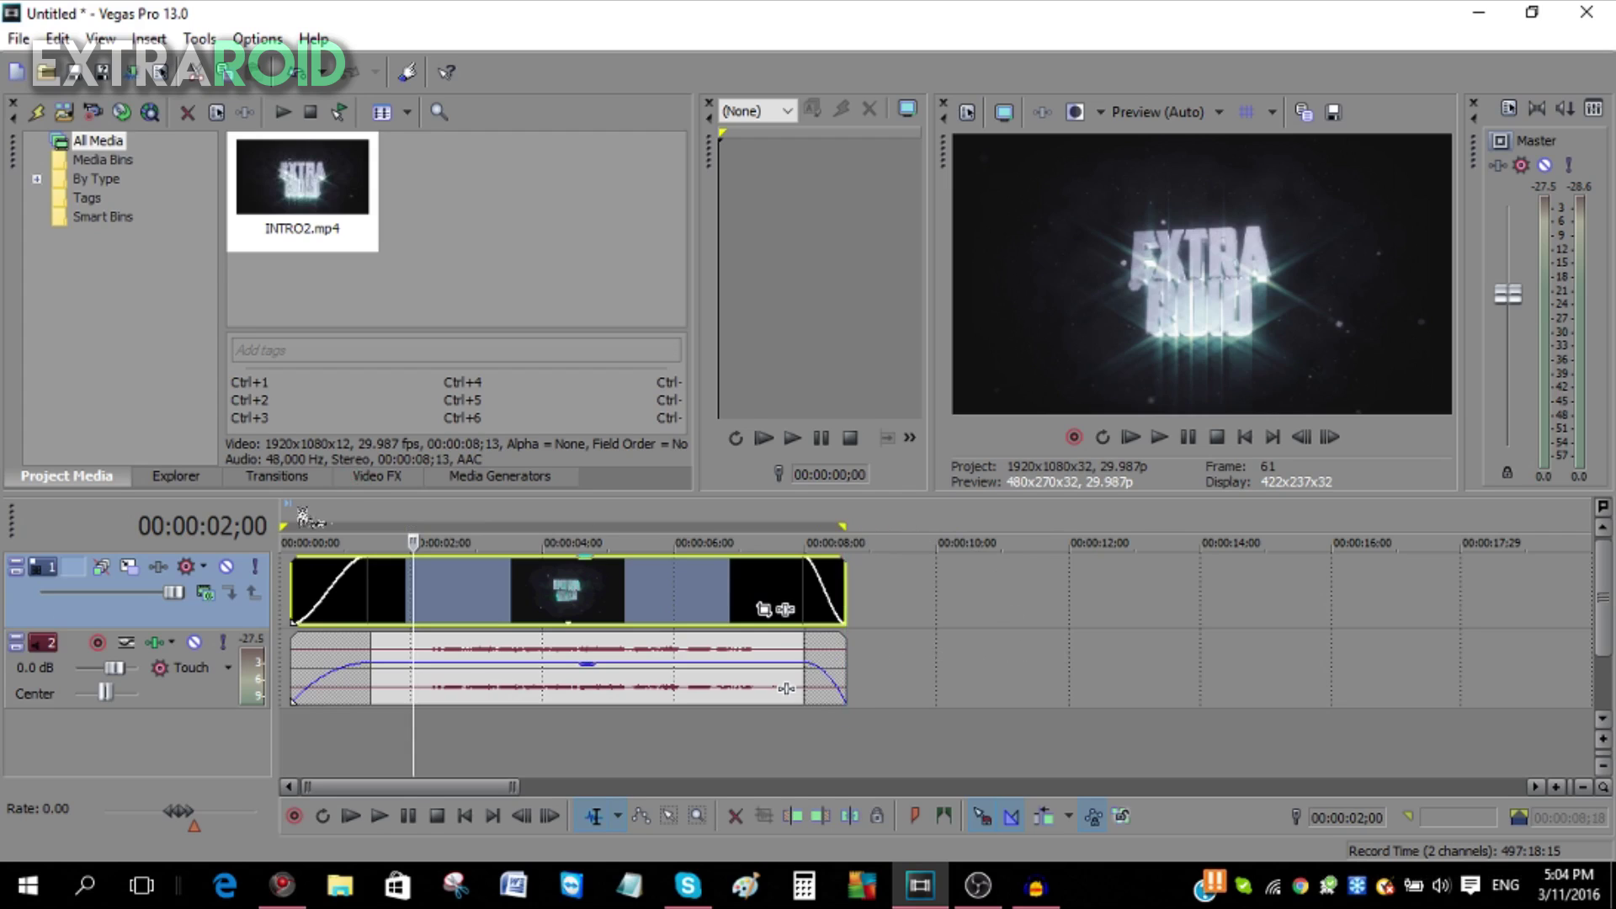
pyautogui.moveTo(785, 689); pyautogui.dragTo(774, 688)
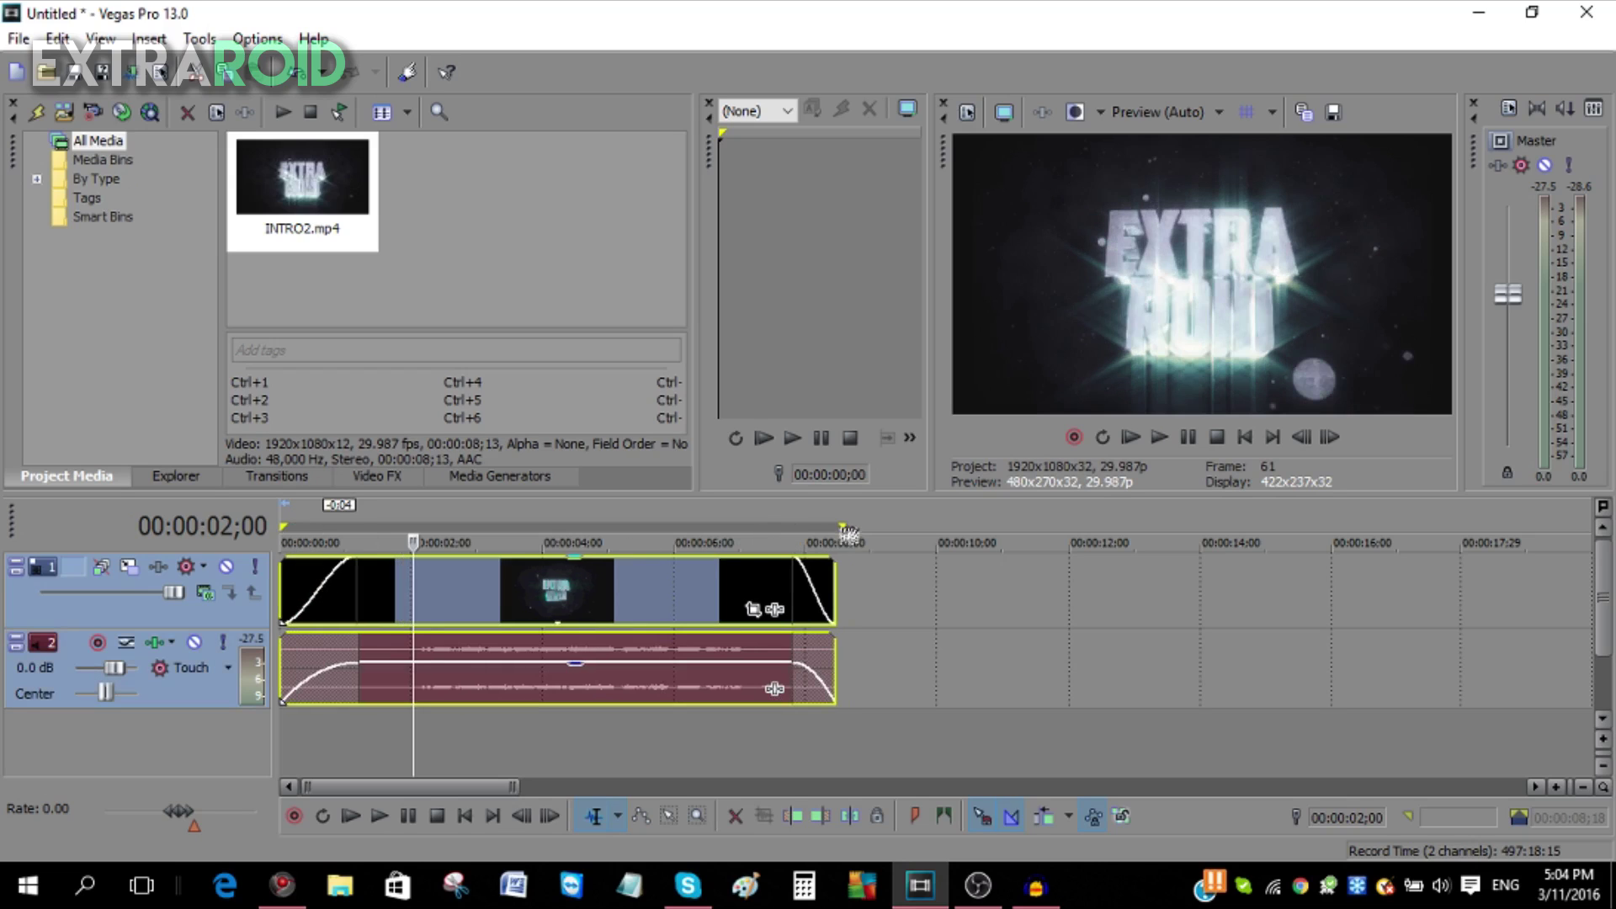
pyautogui.click(335, 551)
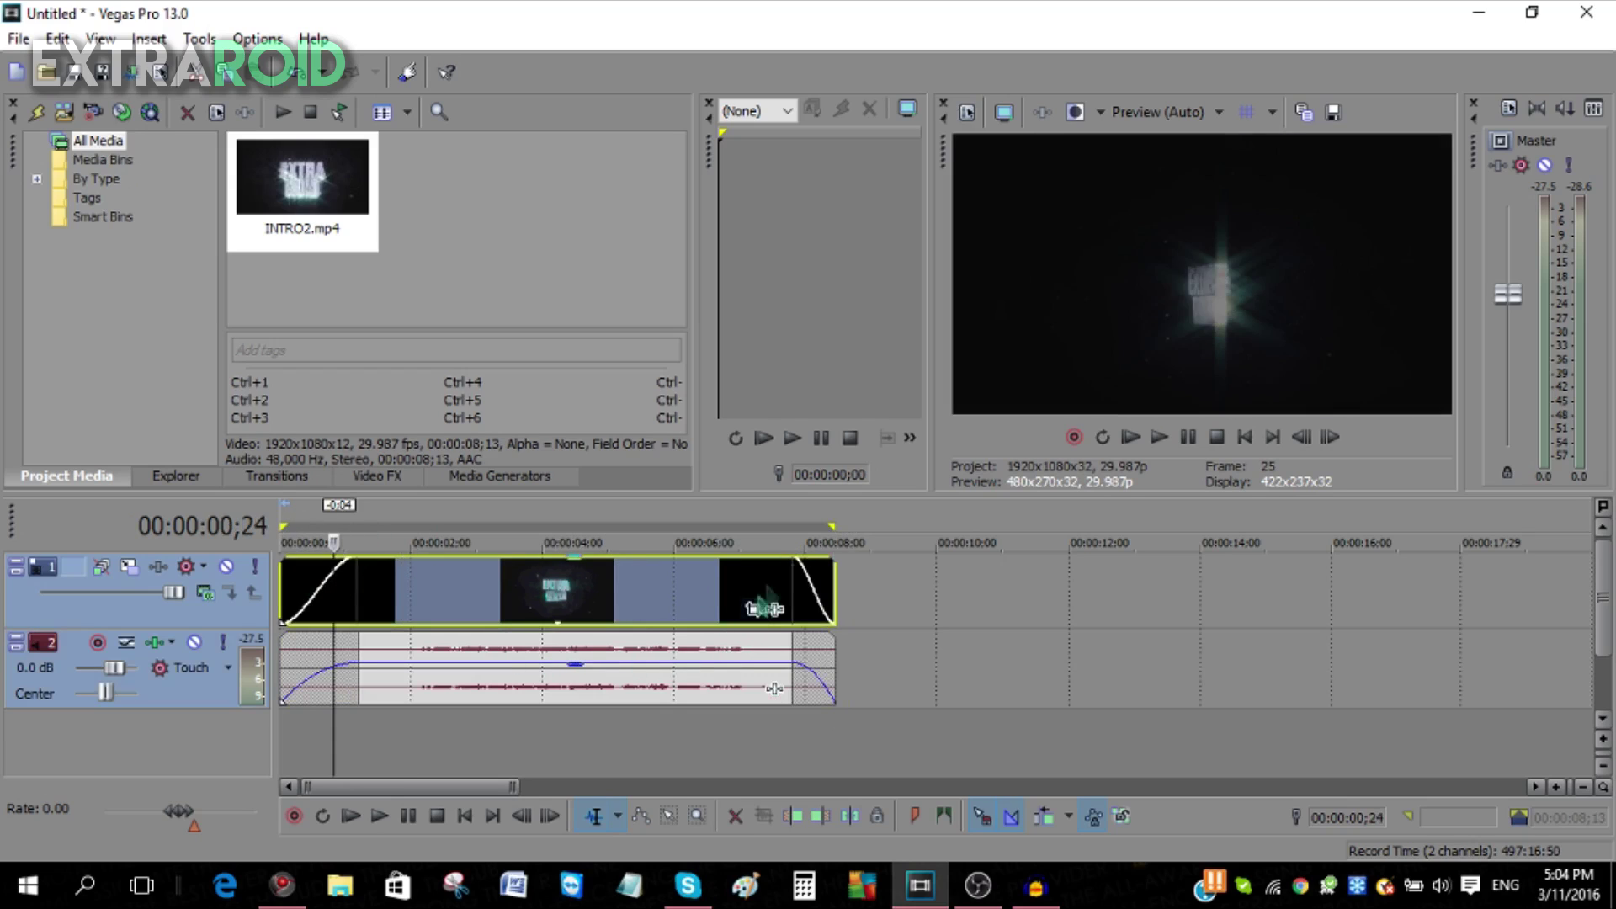
# Adjust the loop region between 3 and 7 seconds, then double-click it to span the whole intro
pyautogui.moveTo(832, 525); pyautogui.dragTo(757, 526)
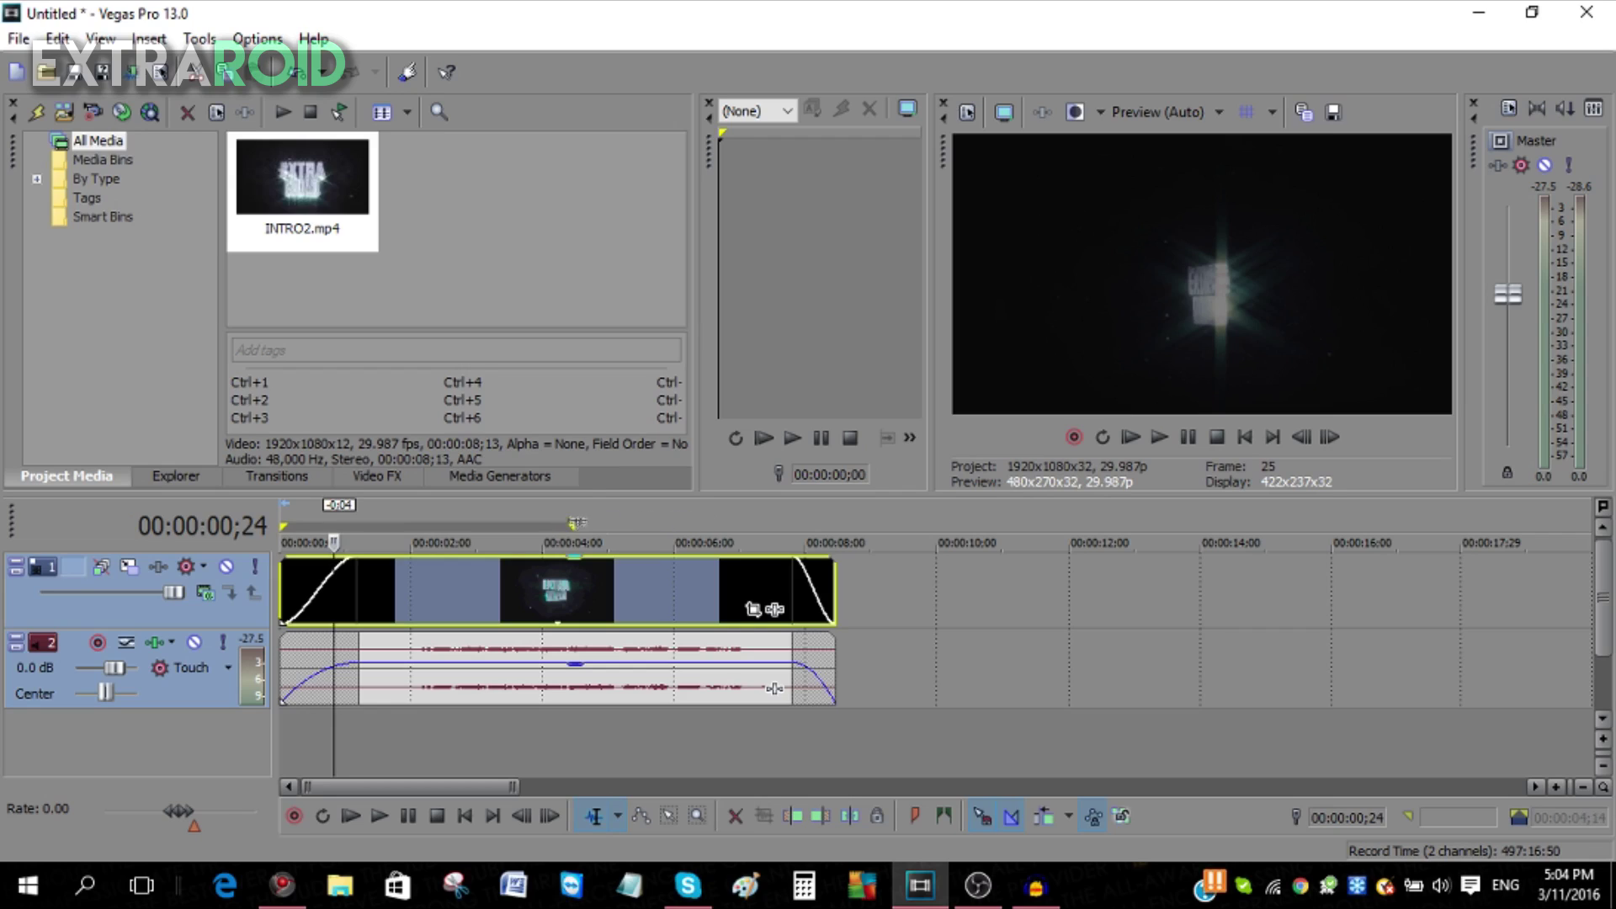
pyautogui.moveTo(594, 517); pyautogui.dragTo(701, 526)
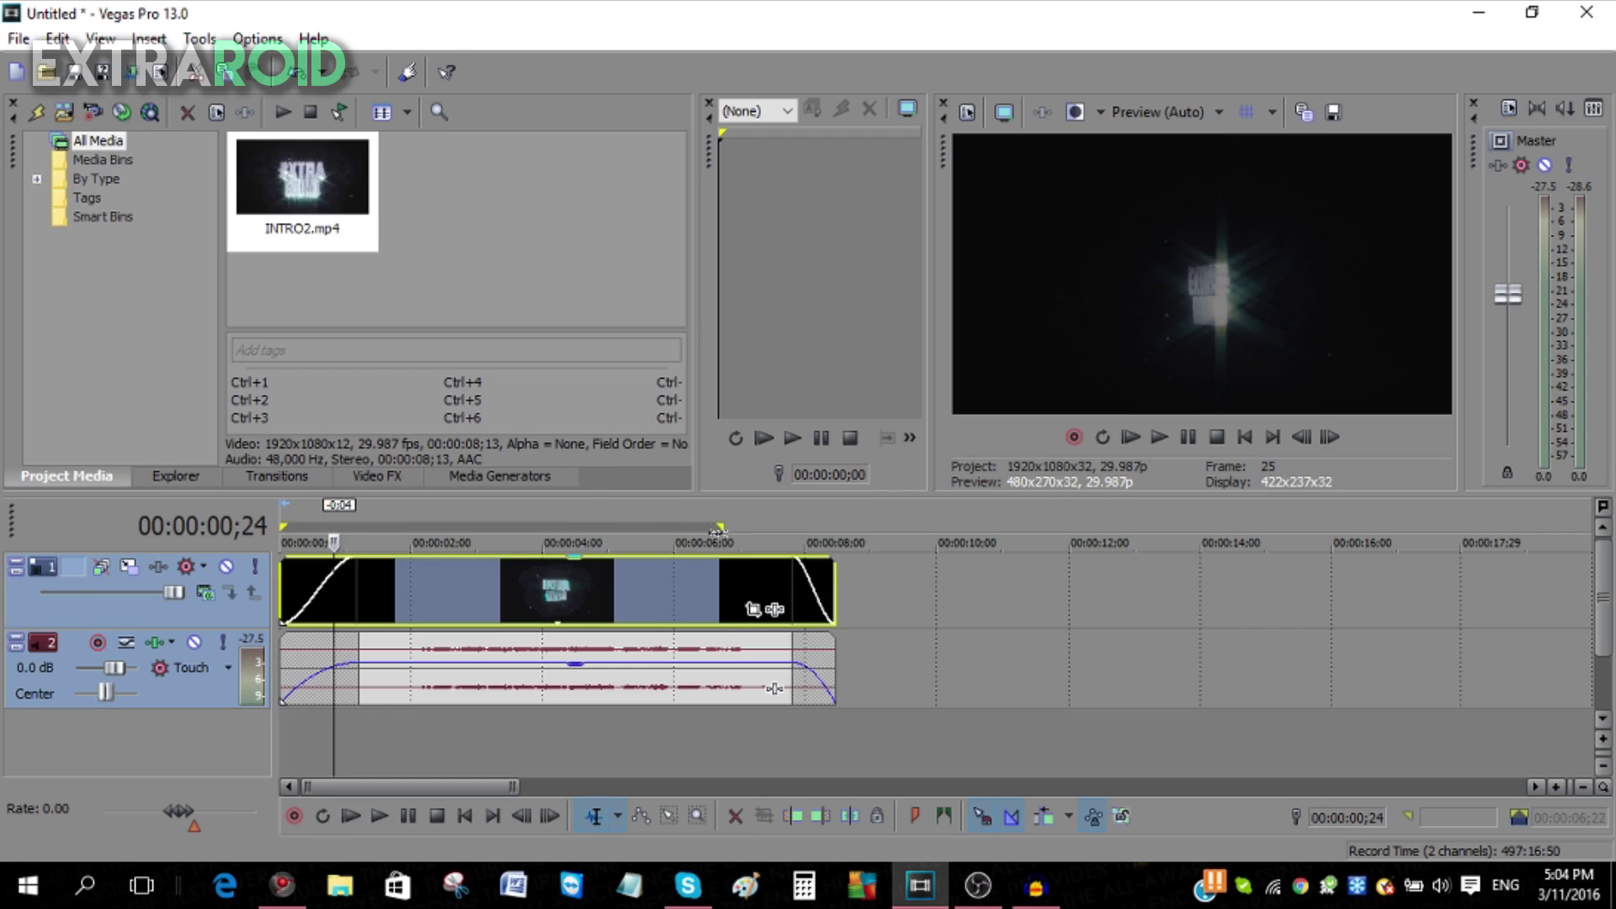
pyautogui.moveTo(718, 530); pyautogui.dragTo(462, 521)
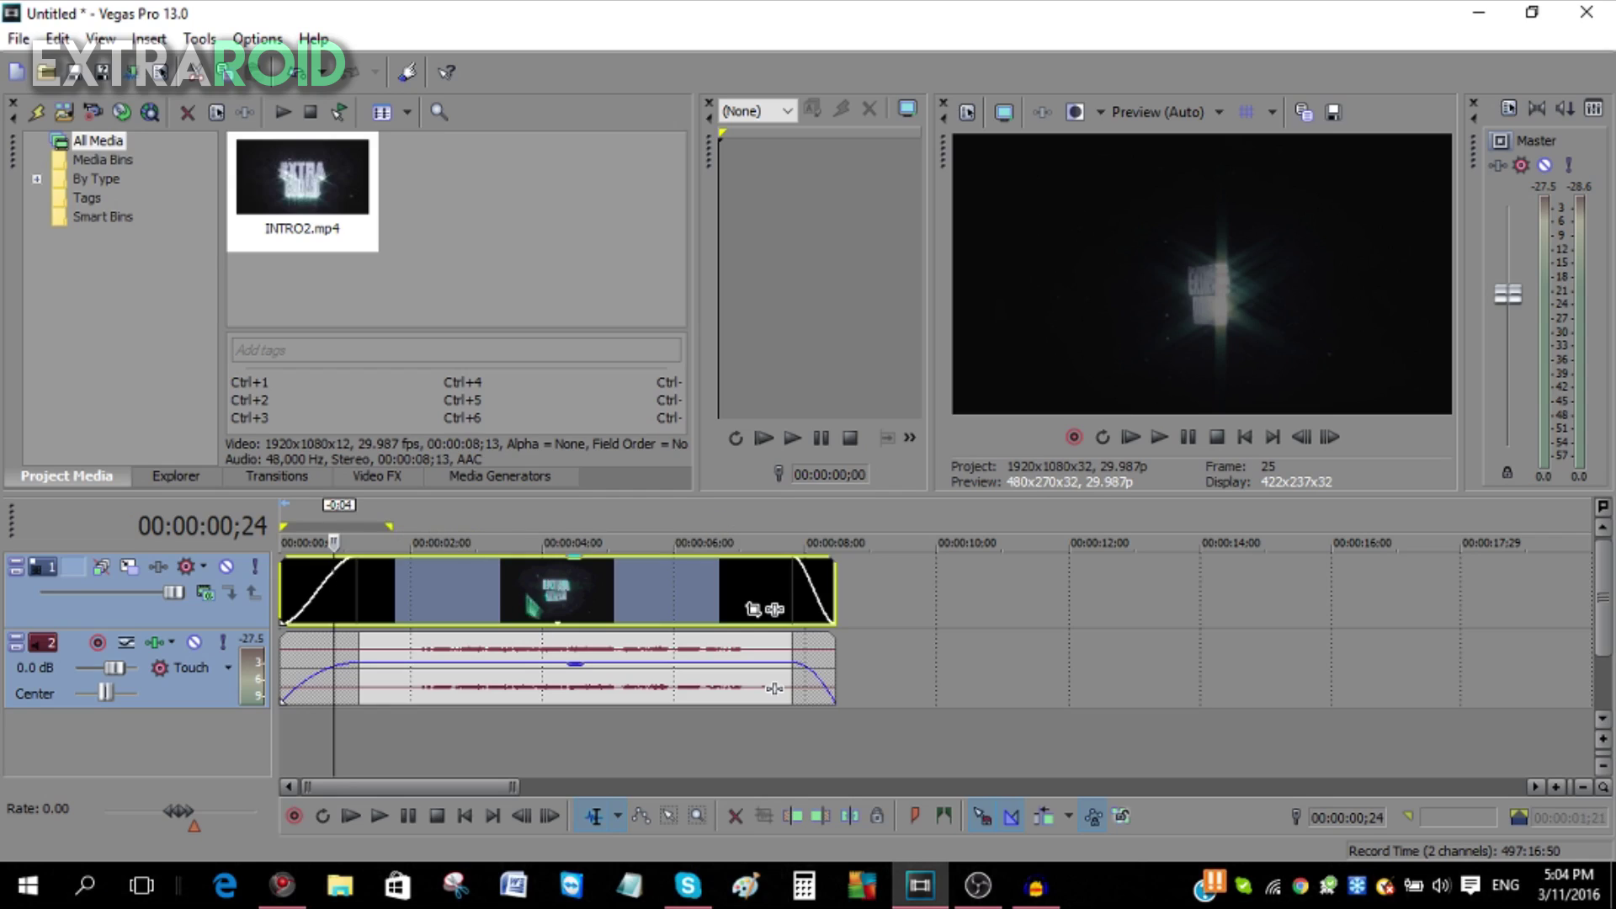
pyautogui.moveTo(389, 526); pyautogui.dragTo(699, 527)
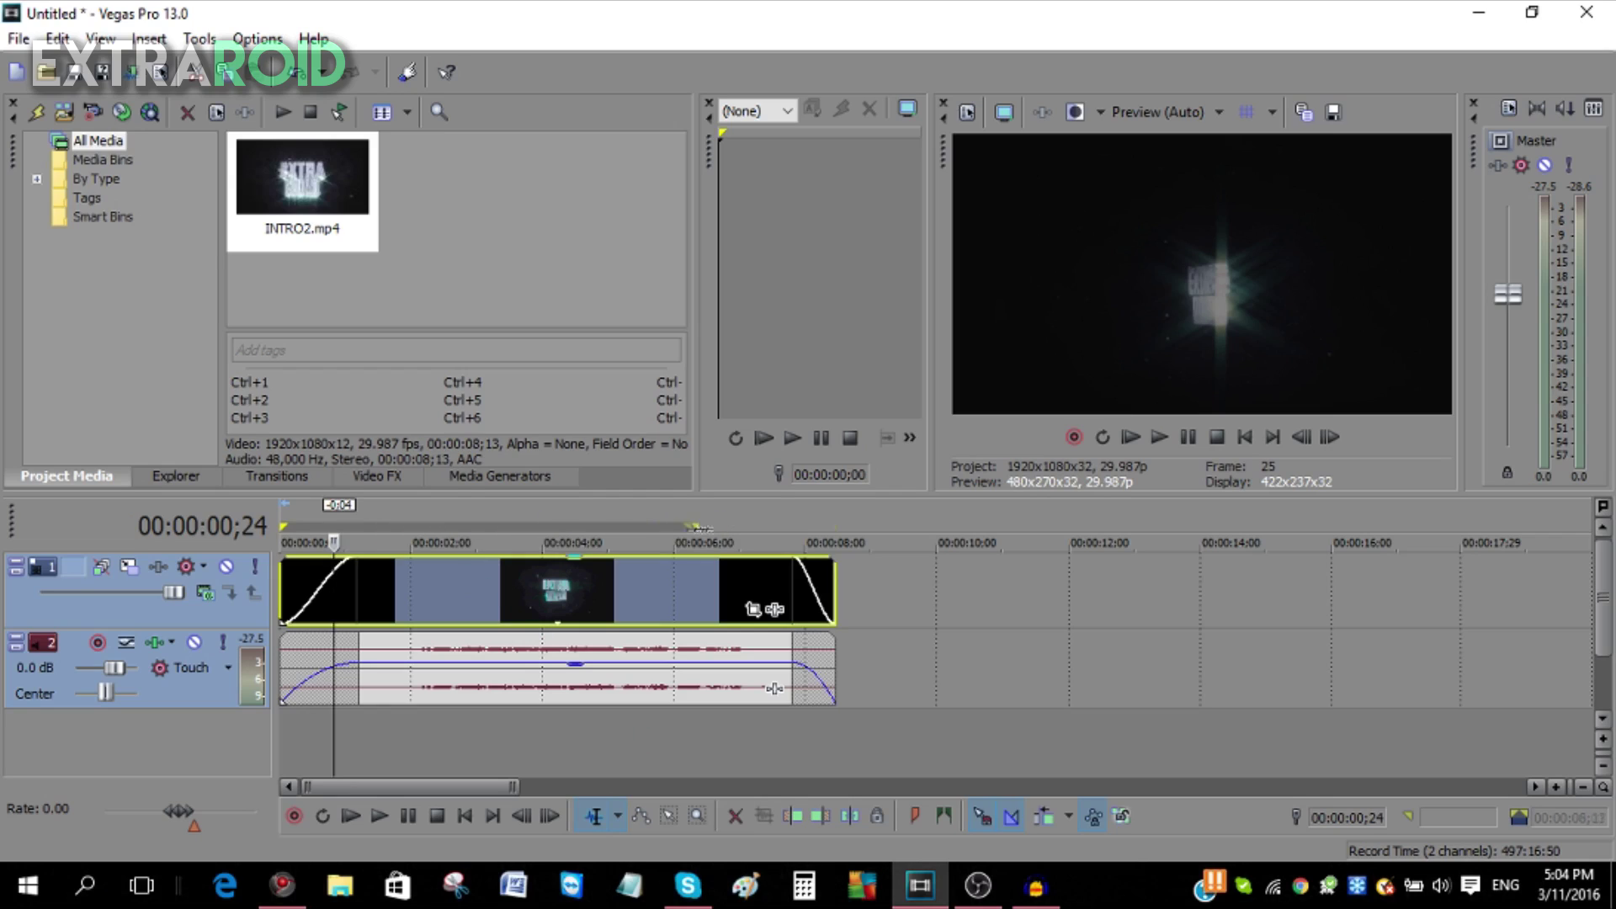
pyautogui.doubleClick(698, 705)
# Set the intro video event's Properties to Disable resample and confirm with OK
pyautogui.rightClick(622, 598)
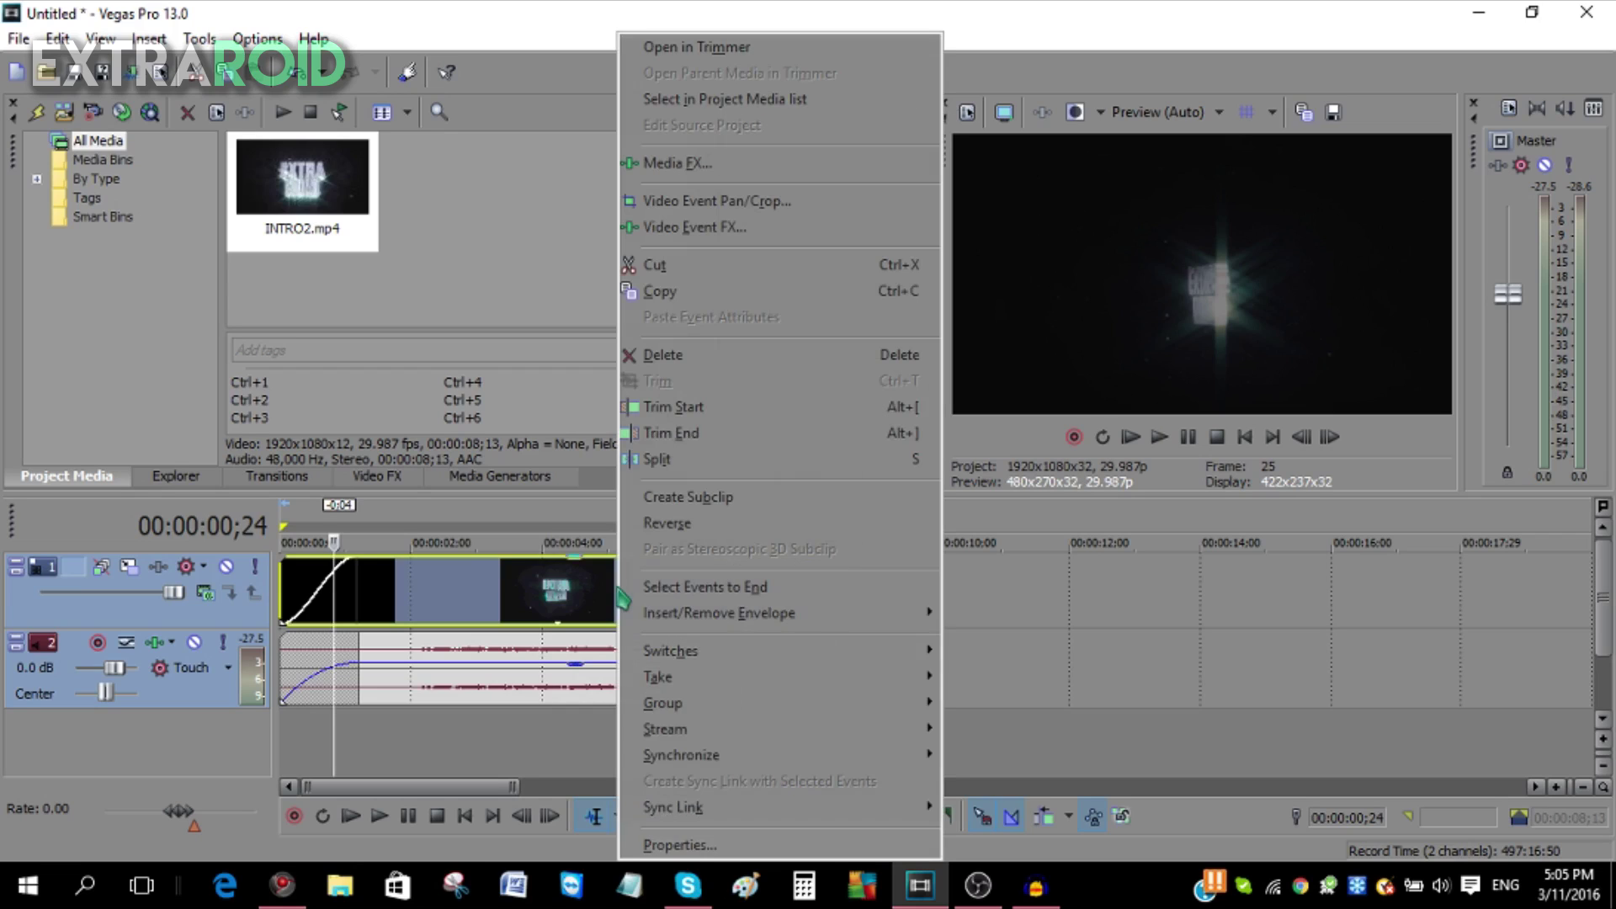
pyautogui.click(711, 846)
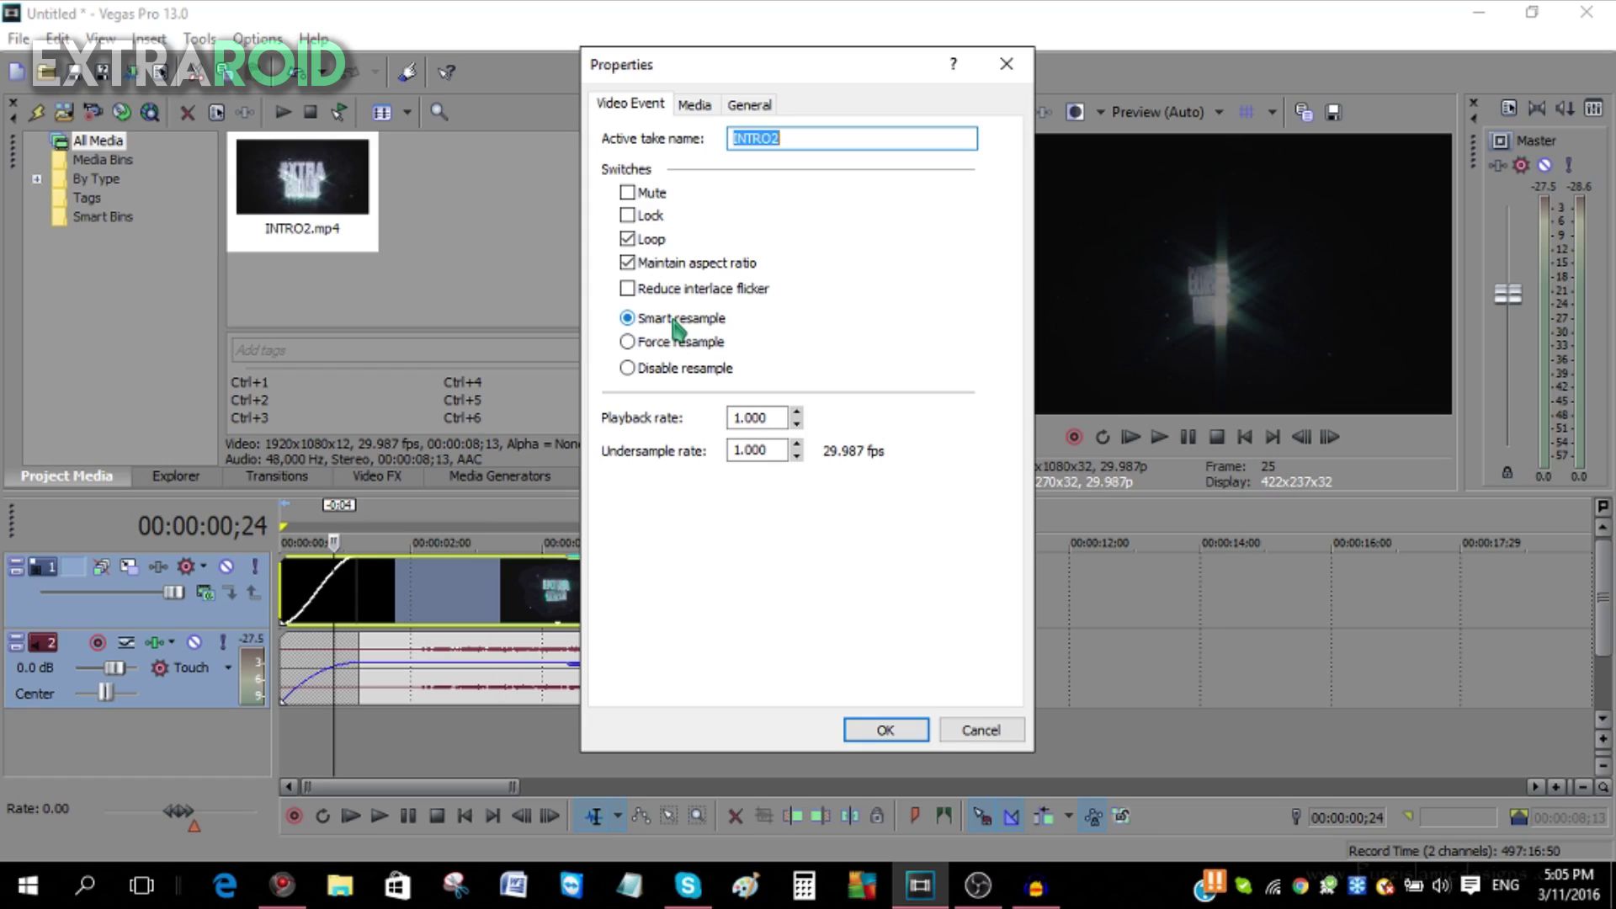
pyautogui.click(674, 371)
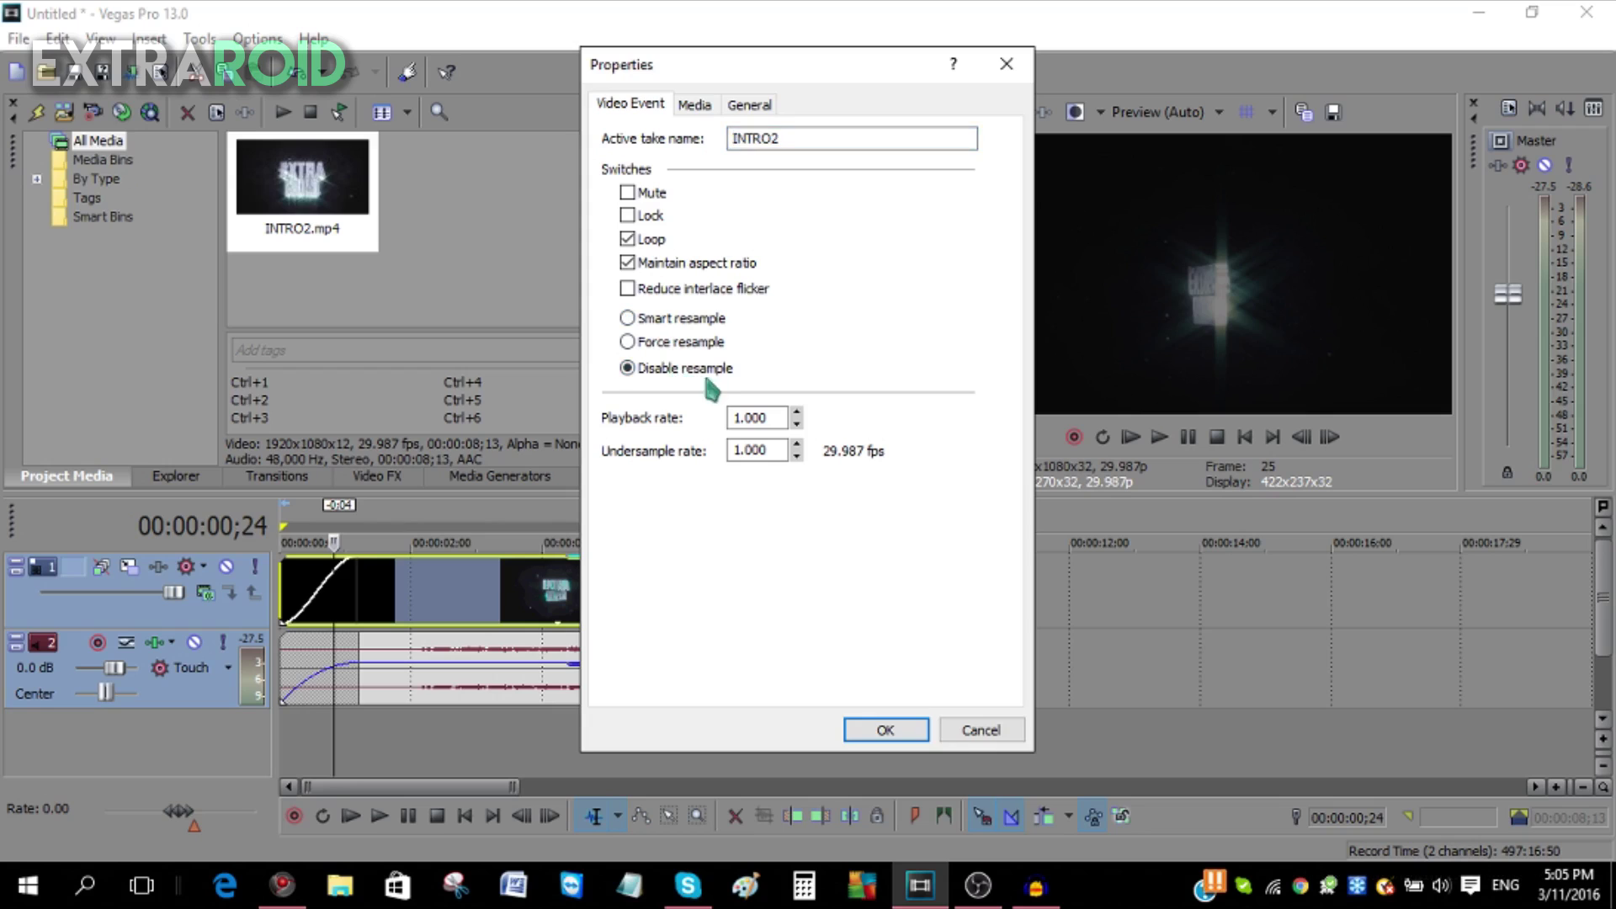
pyautogui.click(907, 732)
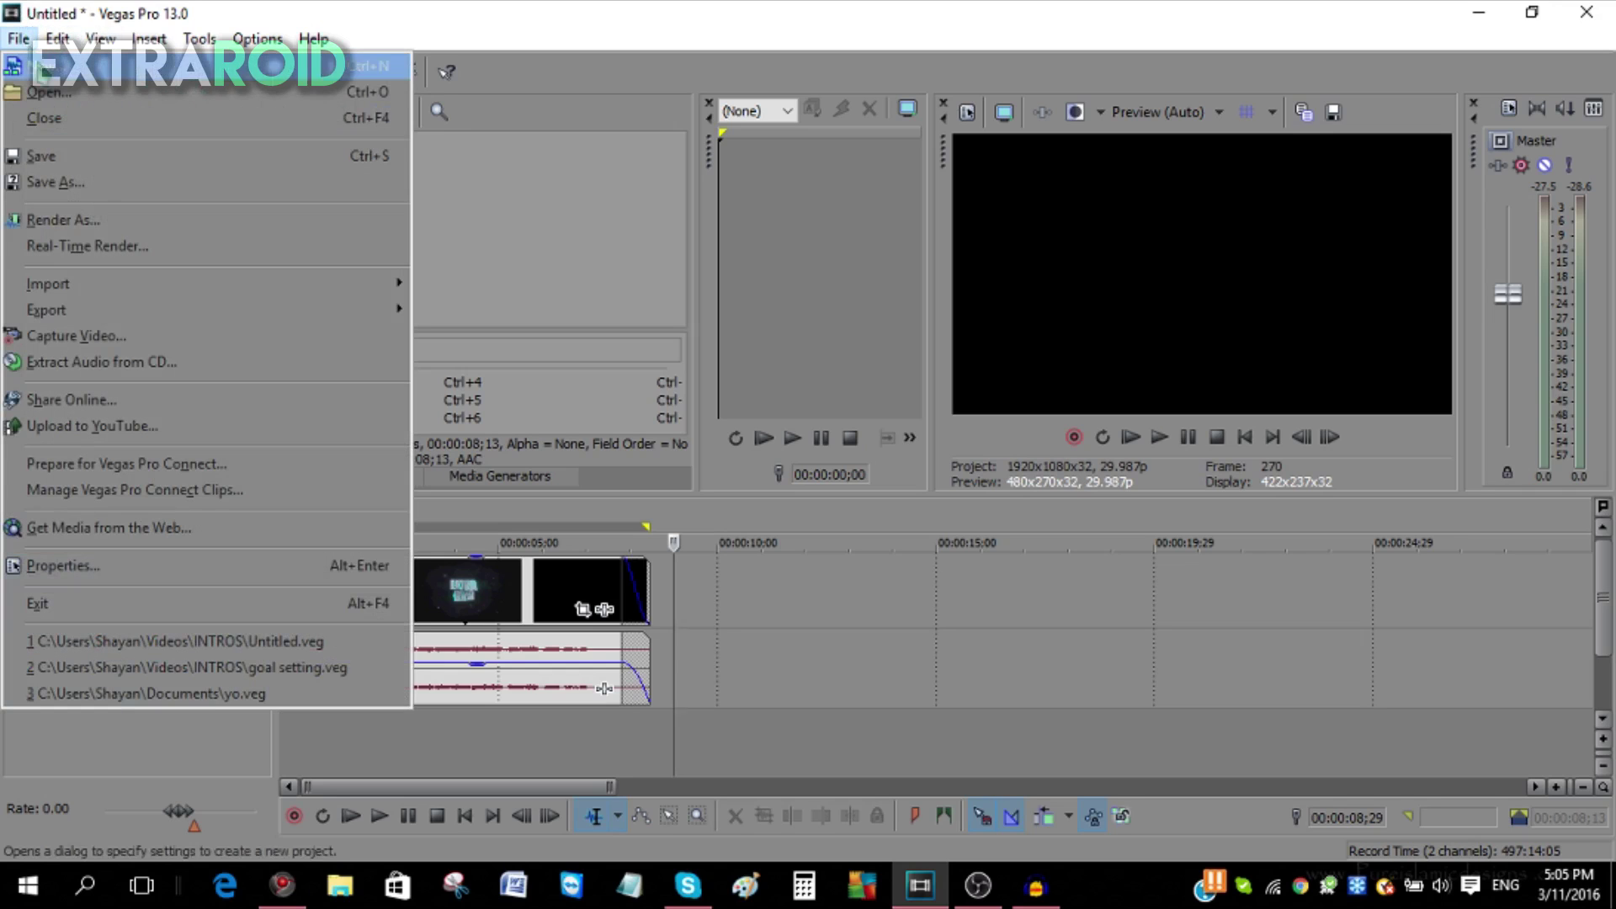
# Import '1080p FREE TO USE CALL OF DUTY BLACK OPS 3 GAMEPLAY.mp4' from the Downloads folder
pyautogui.click(439, 291)
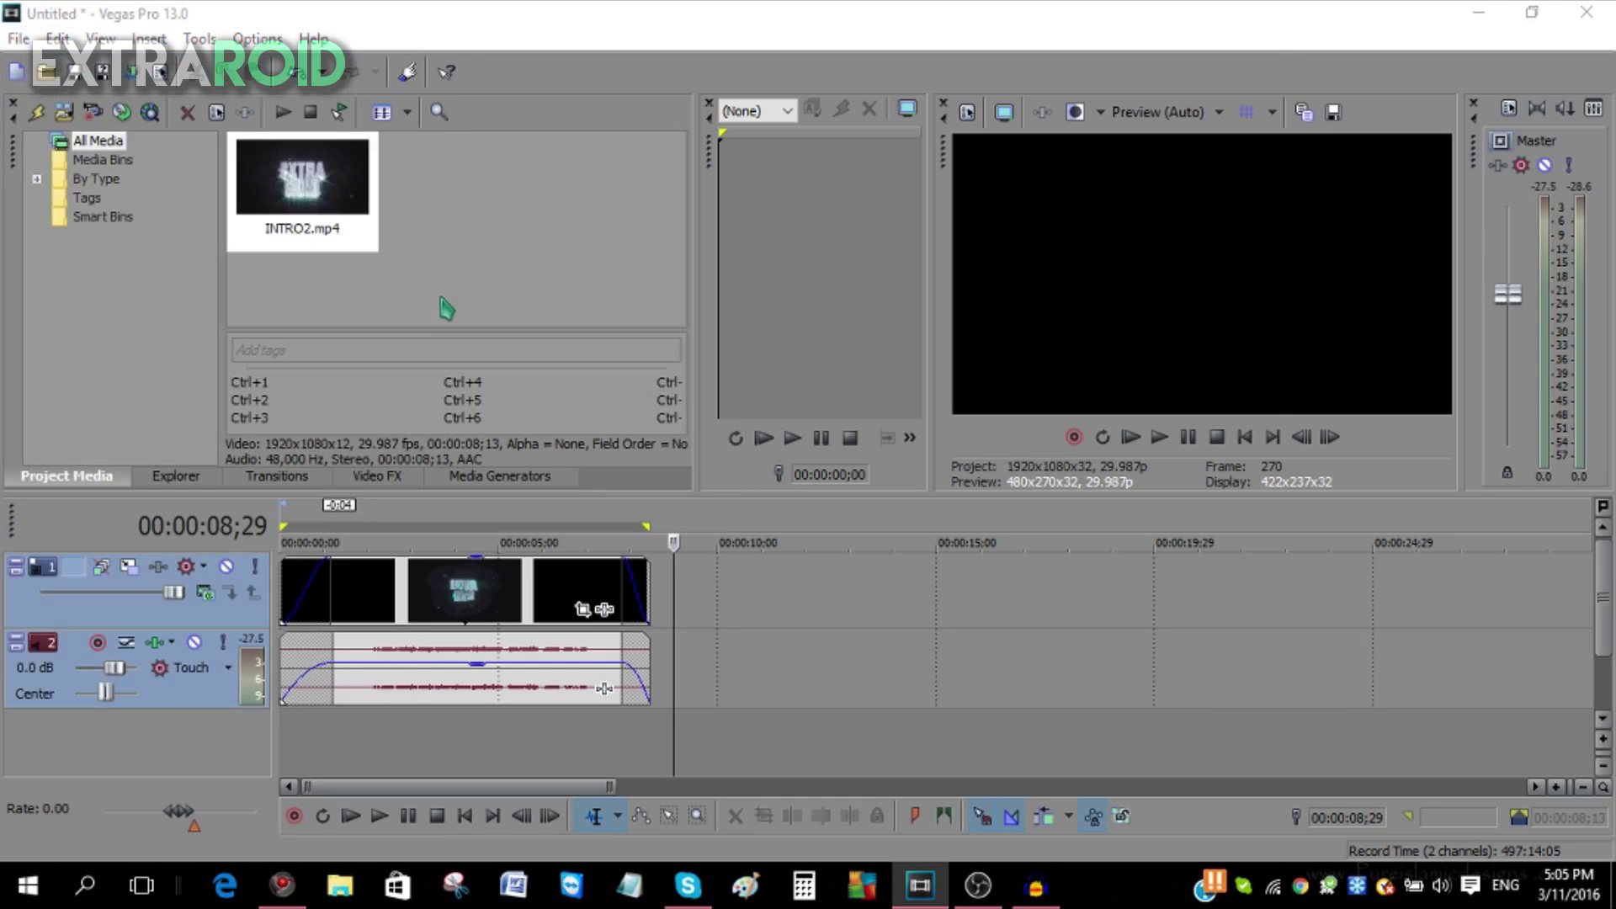
pyautogui.scroll(-1, 139, 404)
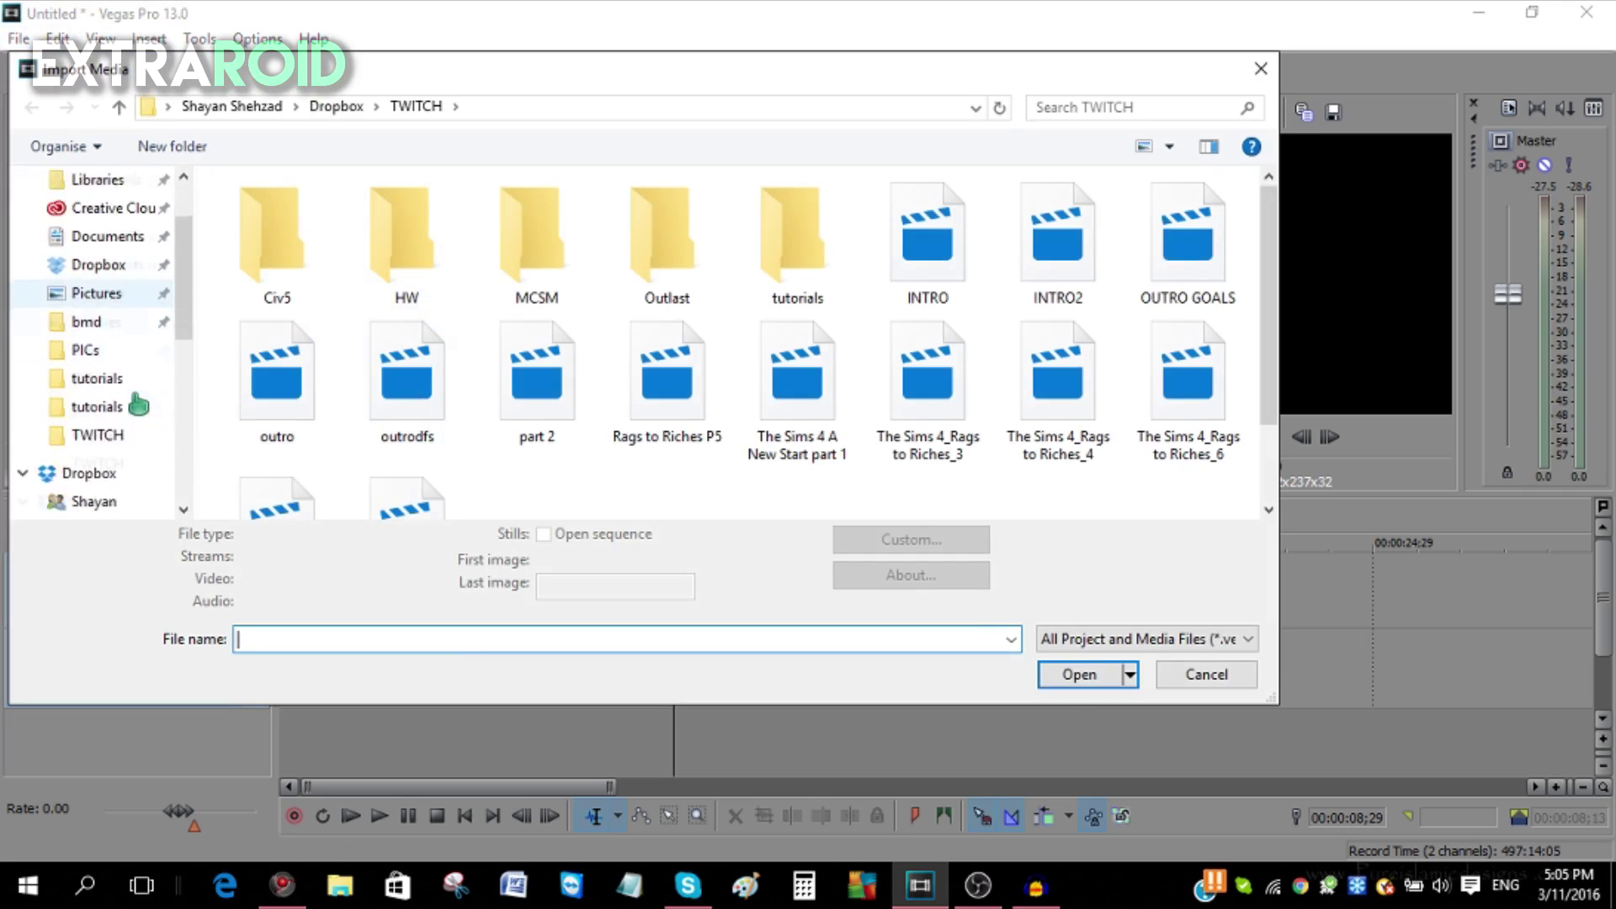
pyautogui.scroll(-3, 139, 404)
pyautogui.scroll(2, 137, 396)
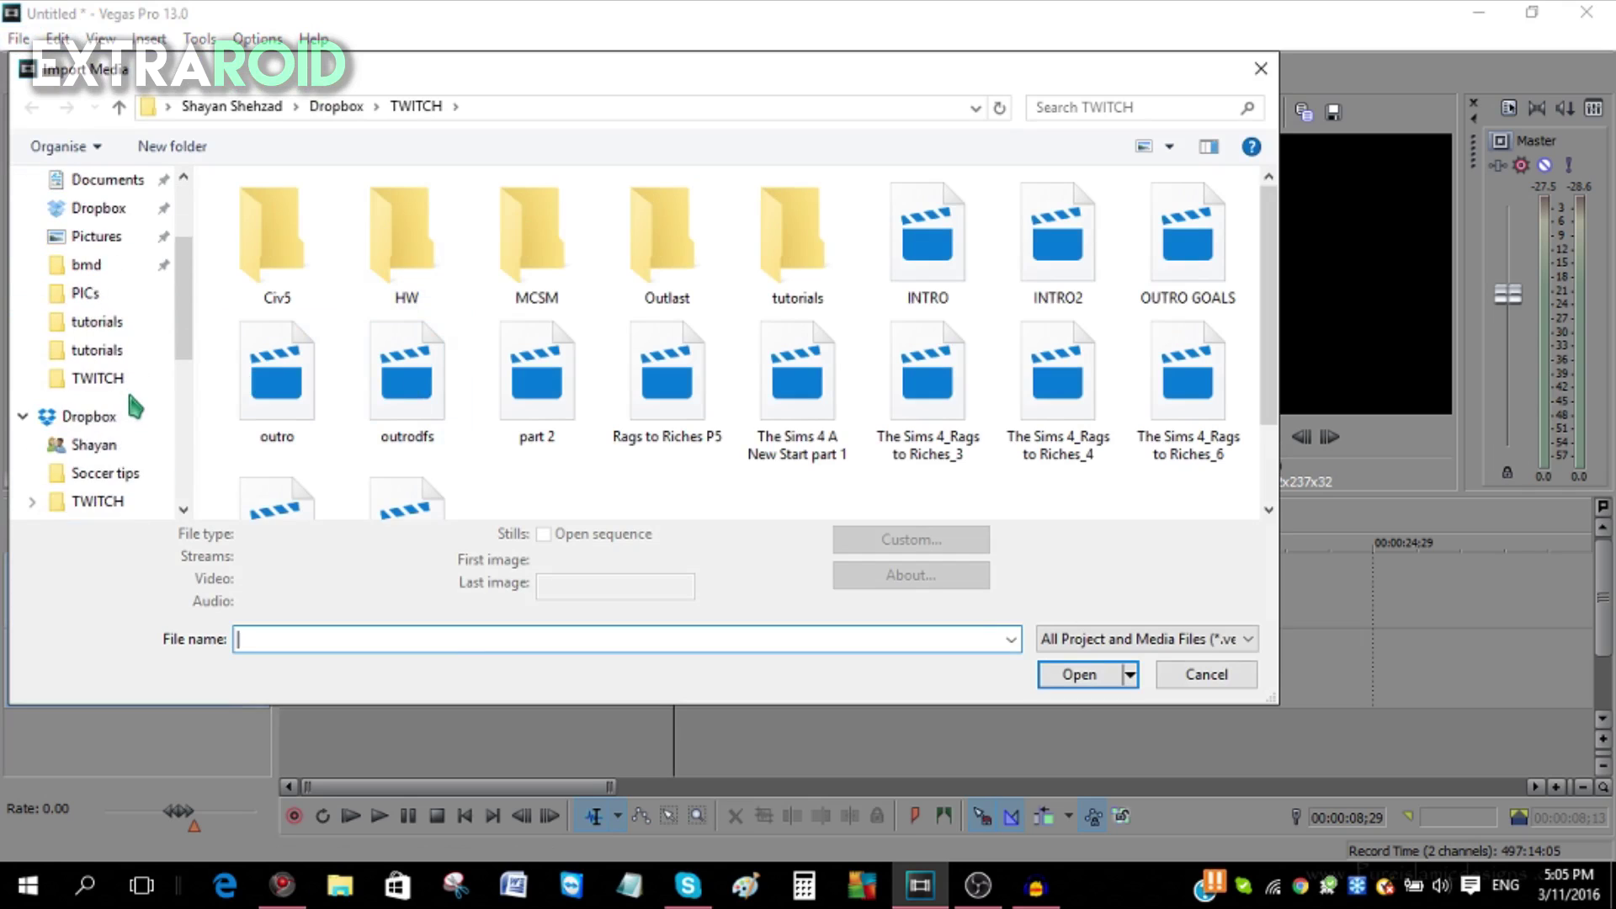
pyautogui.scroll(-1, 137, 391)
pyautogui.scroll(3, 137, 379)
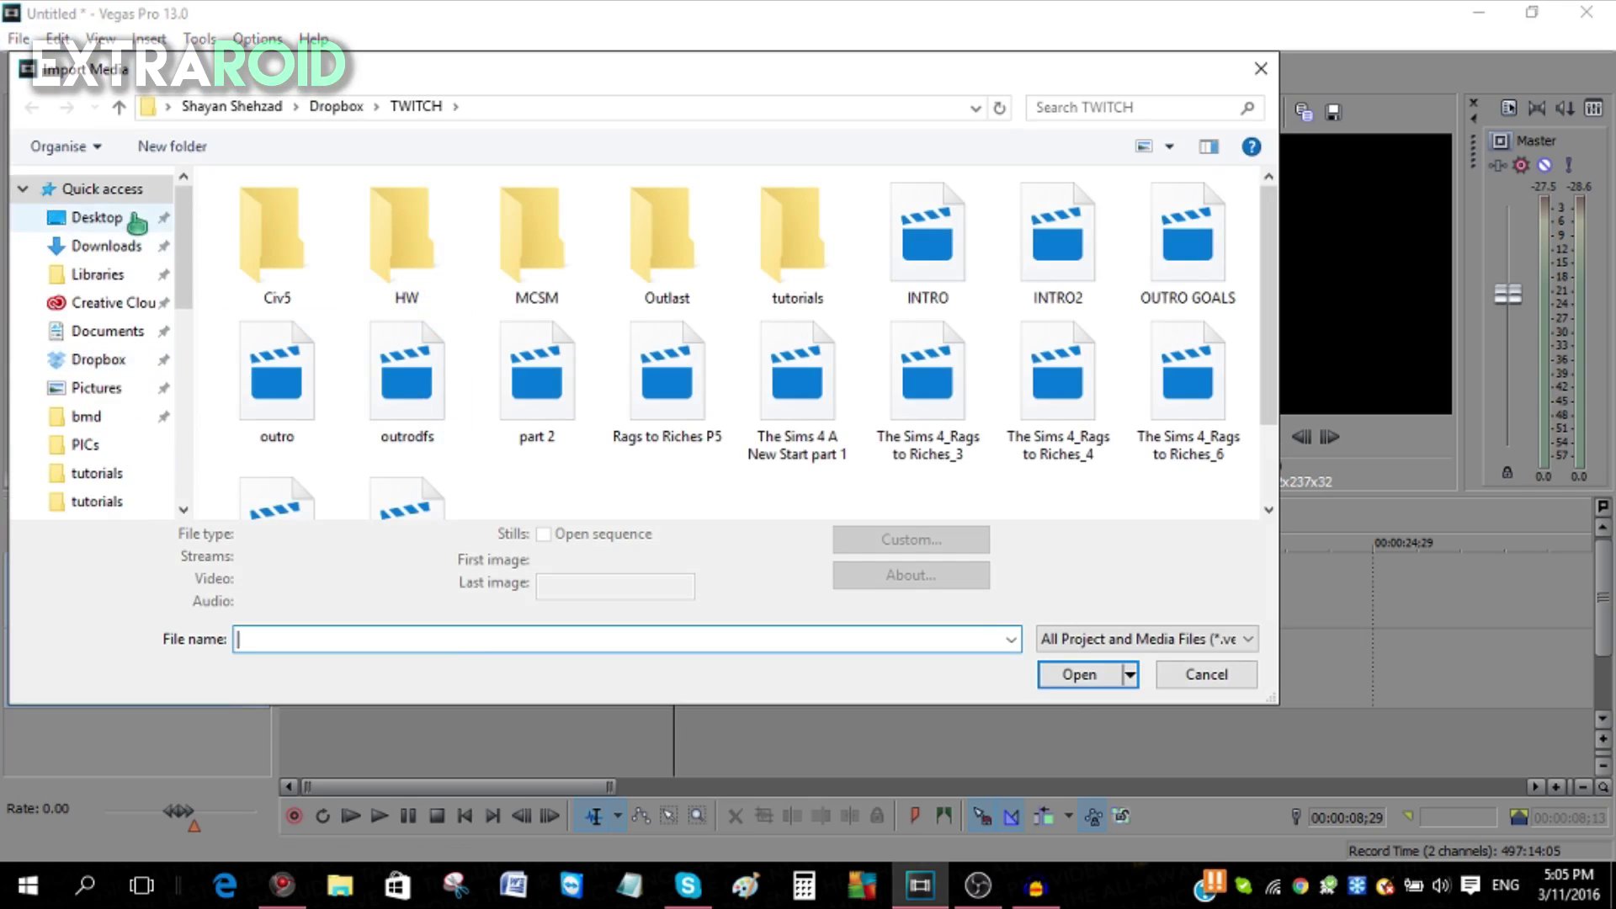
pyautogui.click(126, 247)
pyautogui.click(284, 278)
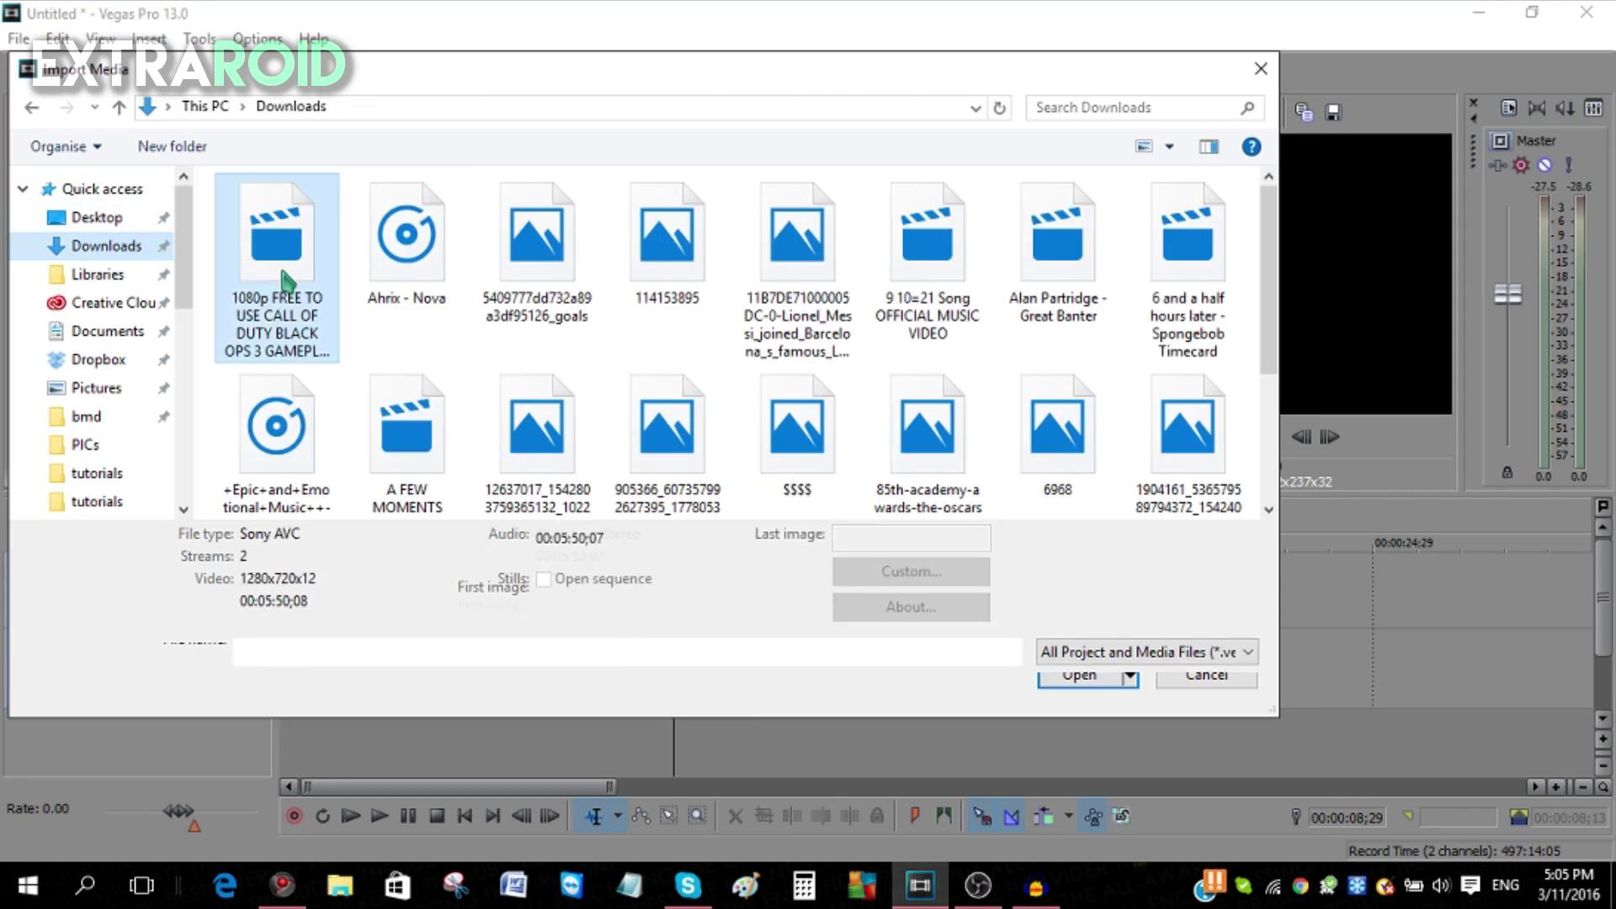
pyautogui.doubleClick(285, 278)
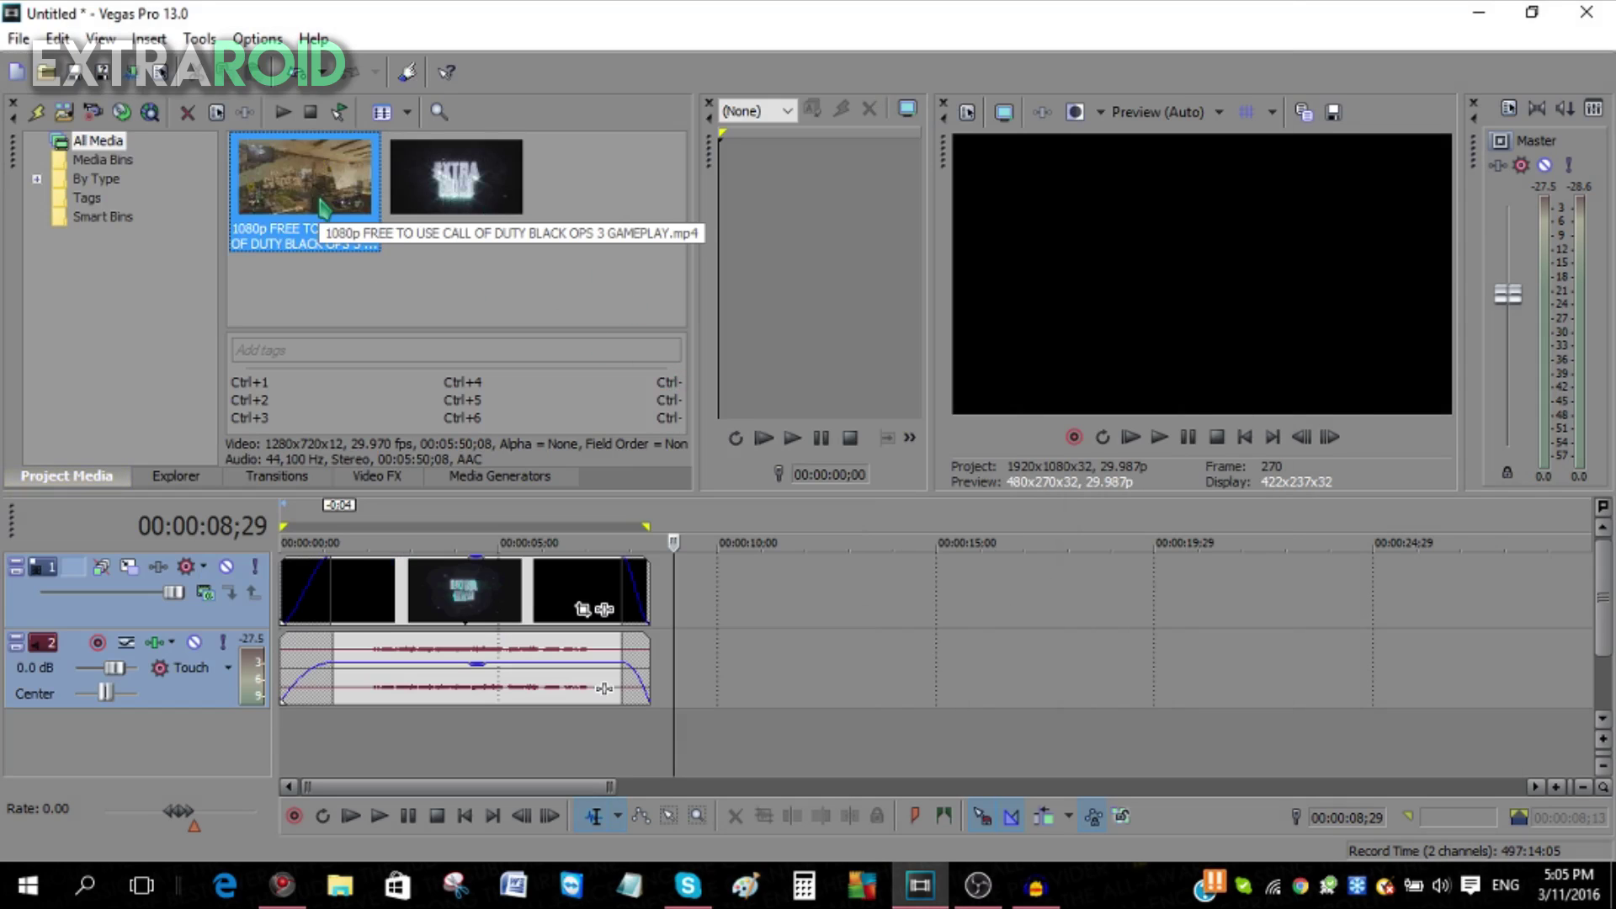
# Drop the gameplay video after the intro, delete its audio, and butt it against the intro's end
pyautogui.moveTo(322, 206); pyautogui.dragTo(688, 622)
pyautogui.scroll(-2, 845, 596)
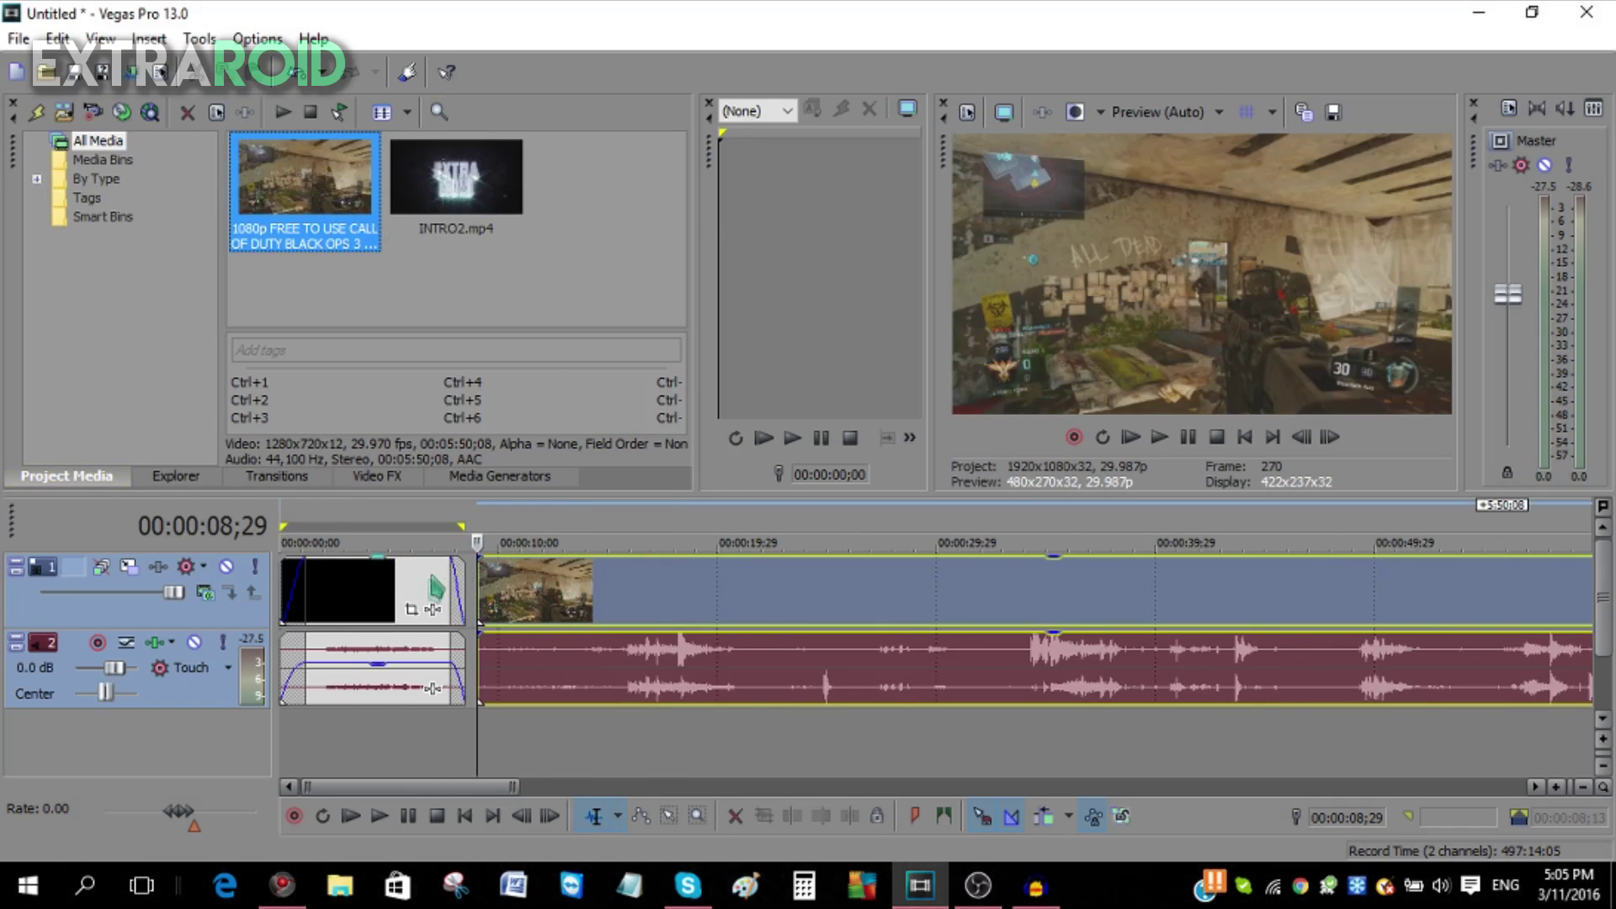
pyautogui.click(715, 673)
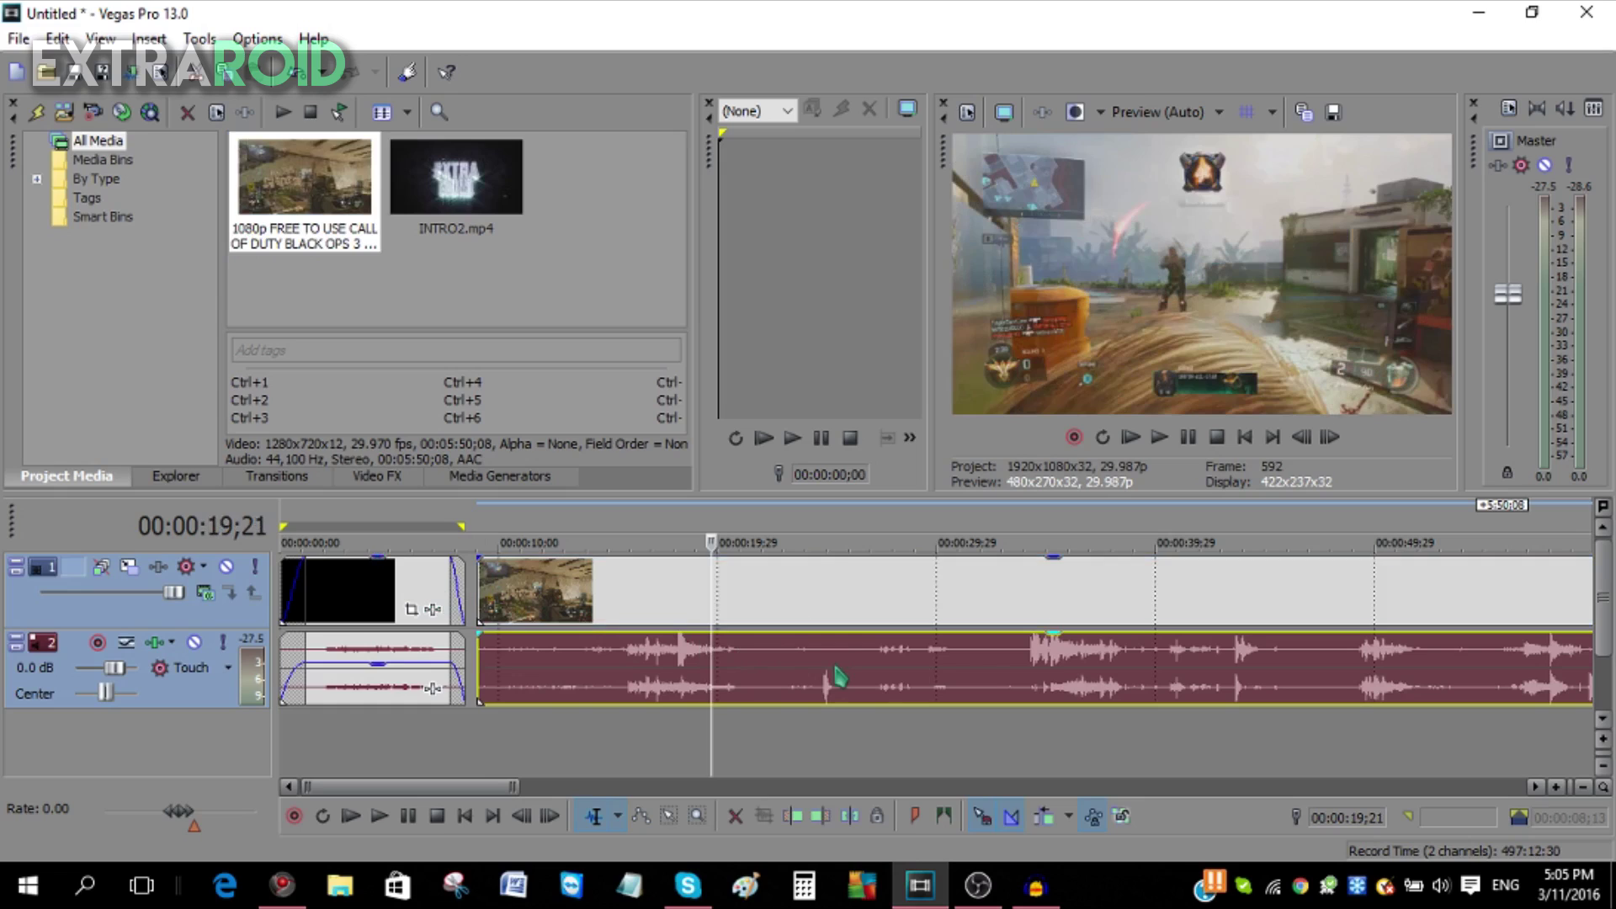
pyautogui.press('Delete')
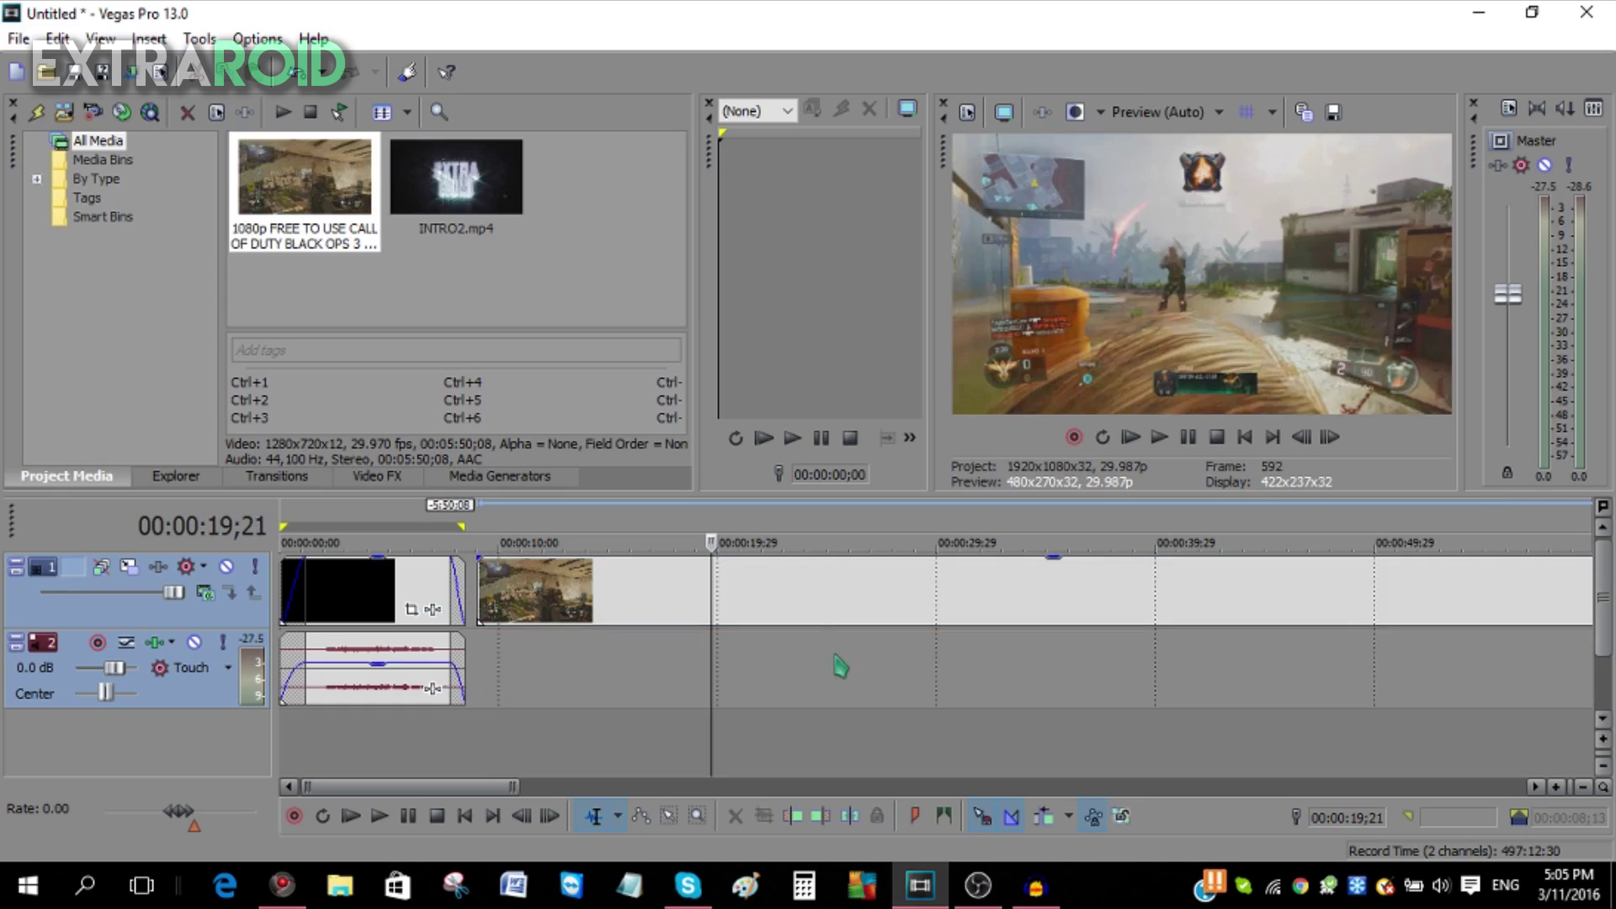
pyautogui.moveTo(811, 595); pyautogui.dragTo(800, 595)
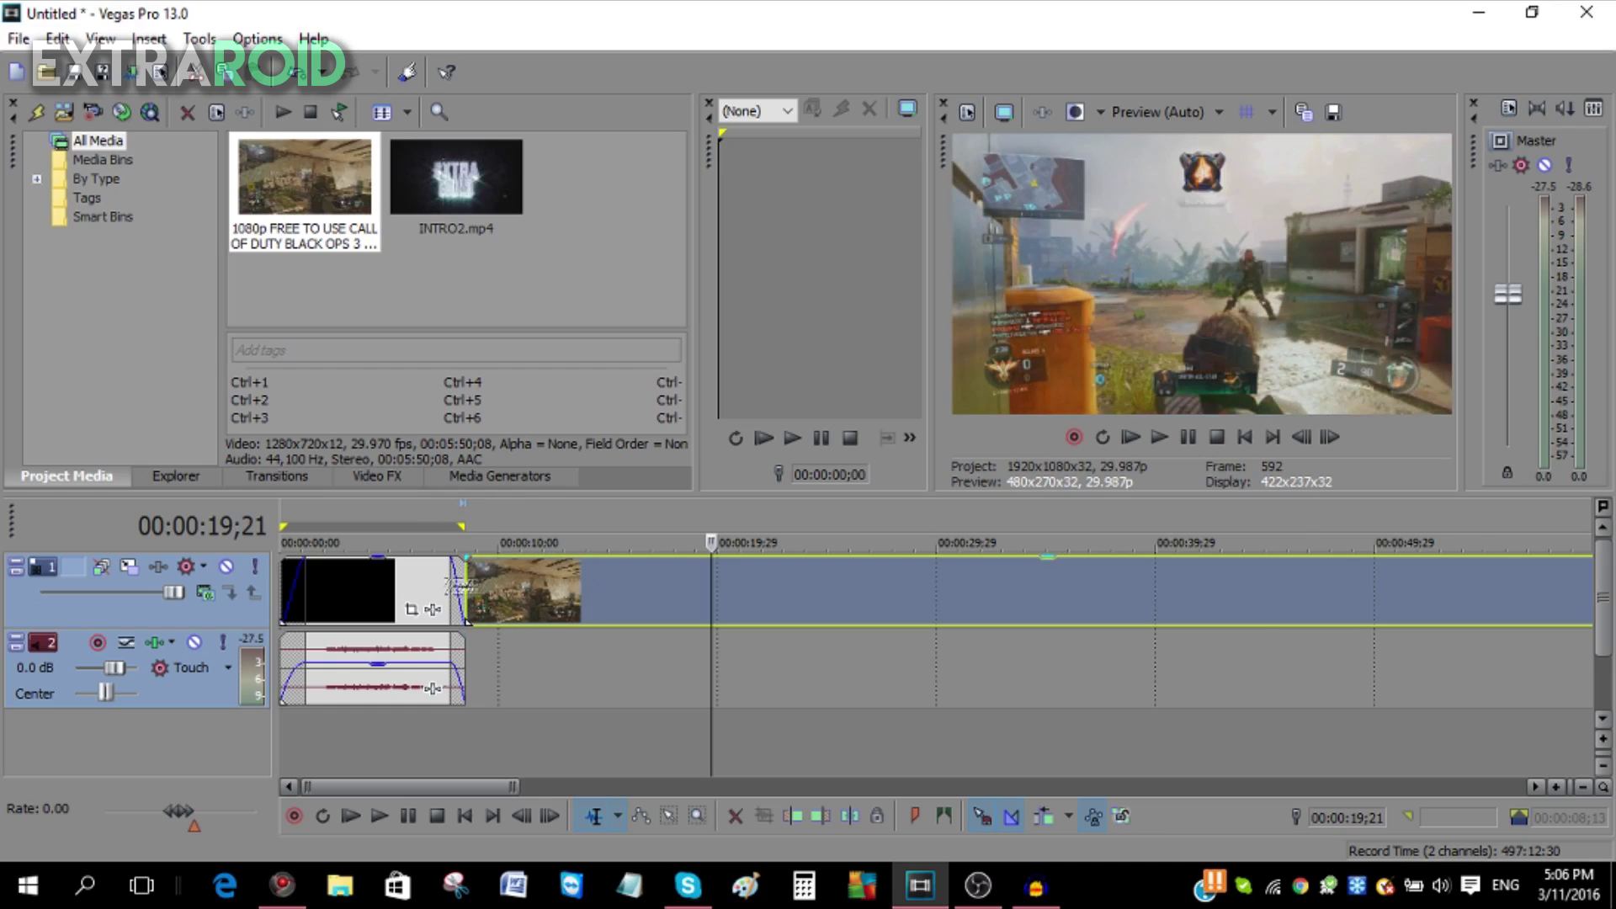
pyautogui.scroll(-3, 463, 589)
pyautogui.click(1162, 589)
# Trim the gameplay clip to end around 1:24 and give it a fade-out of about 00:00:02;17
pyautogui.click(1019, 593)
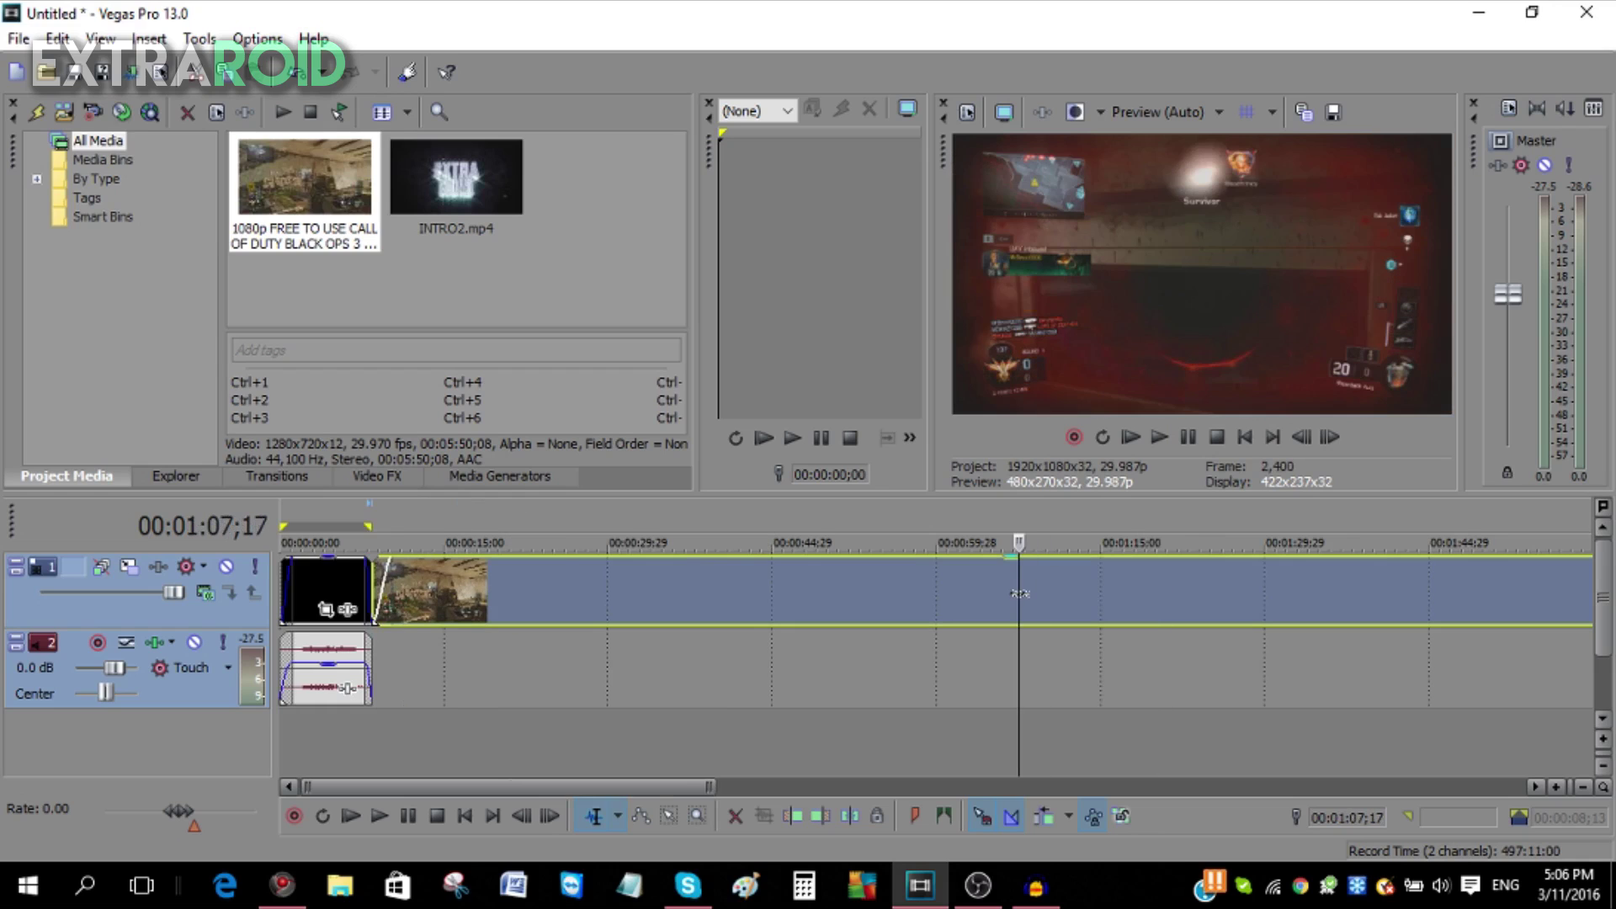
pyautogui.moveTo(1020, 593); pyautogui.dragTo(1210, 596)
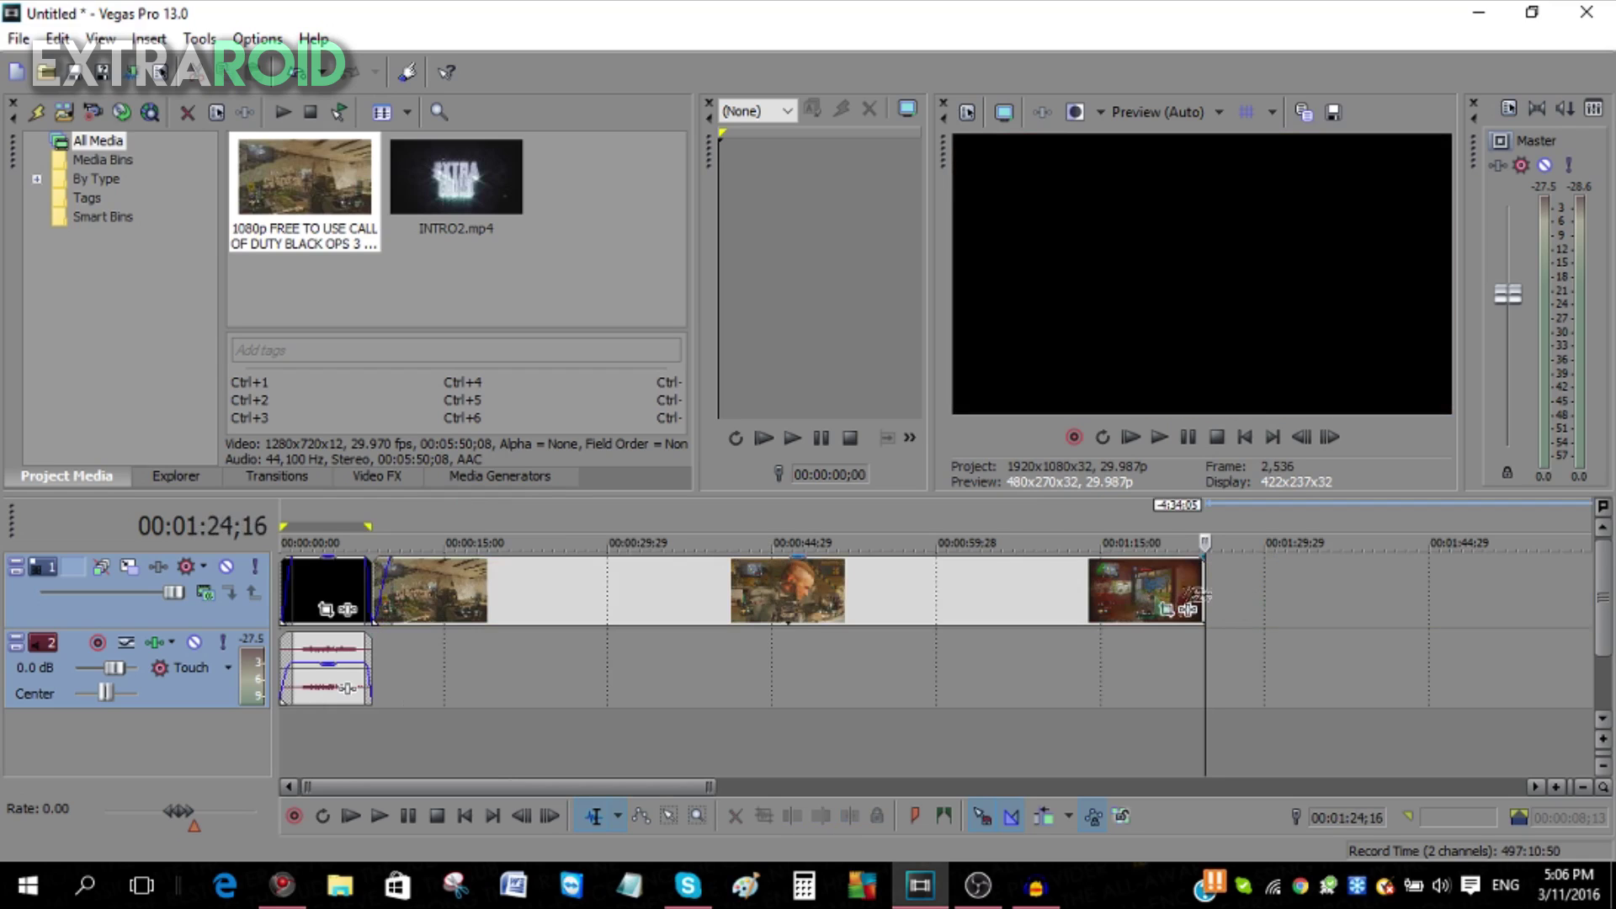
pyautogui.click(731, 593)
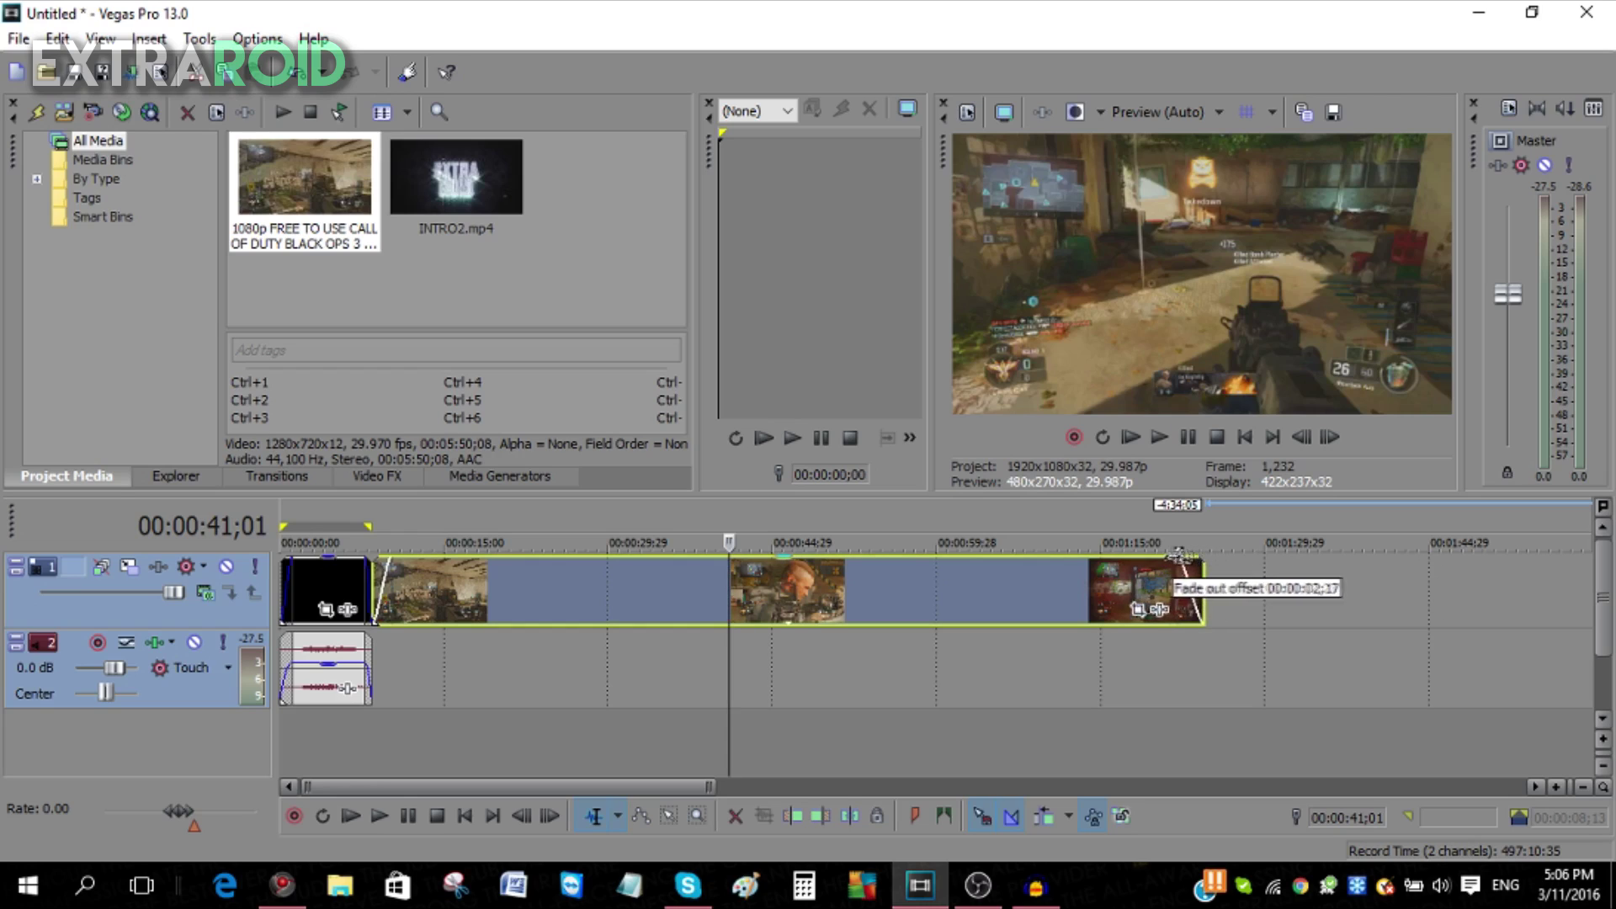
pyautogui.moveTo(1203, 558); pyautogui.dragTo(1165, 562)
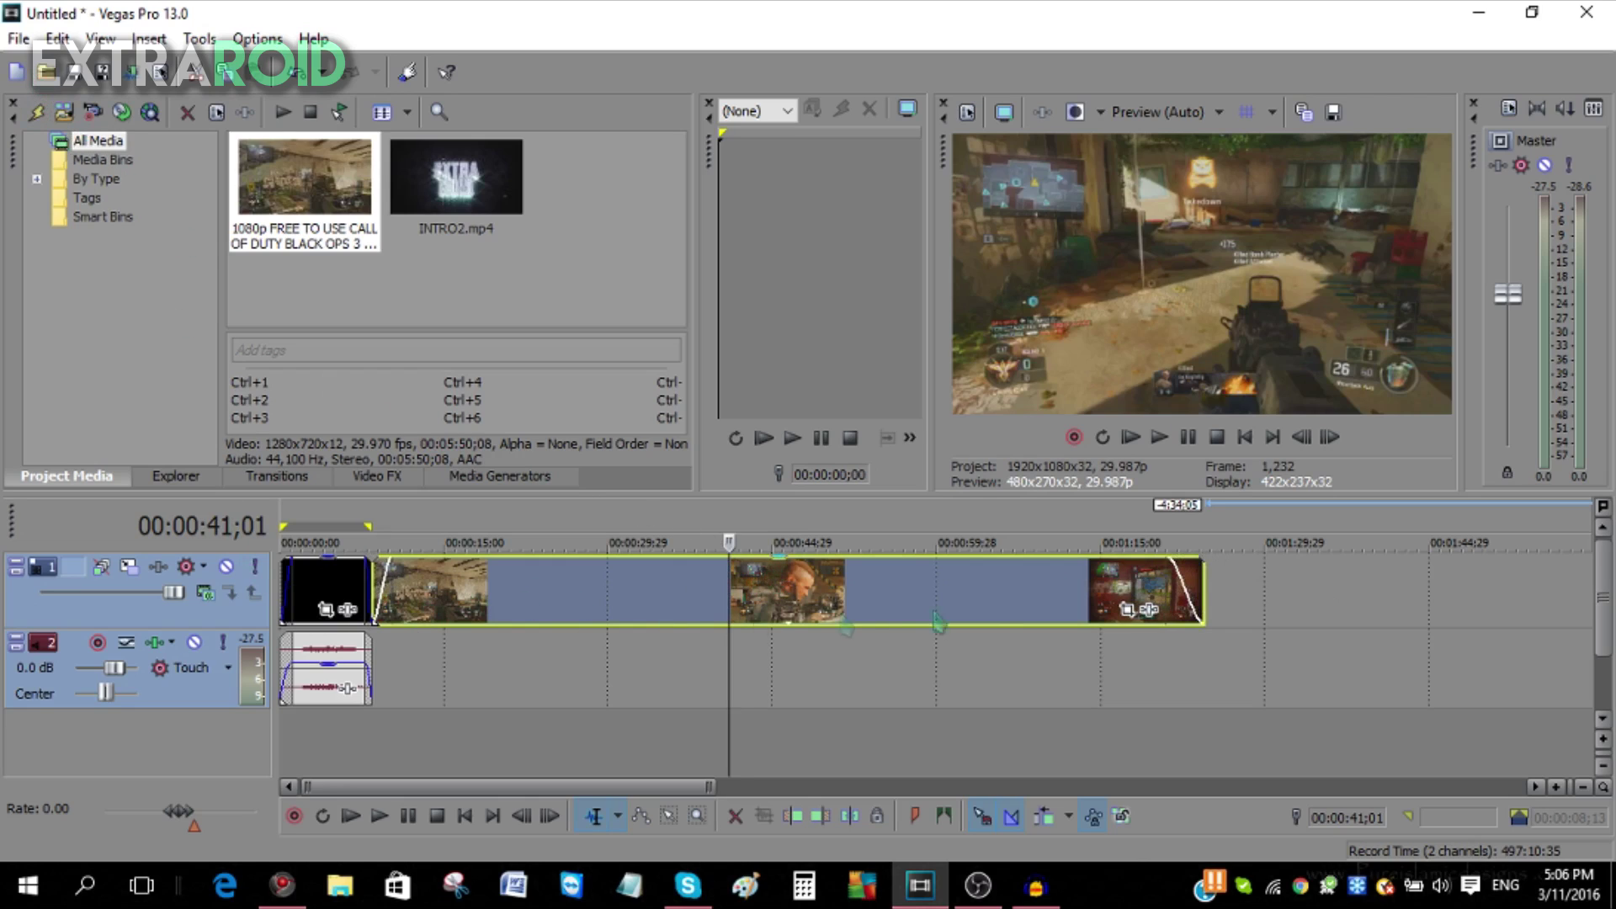
# Insert a video track above the gameplay, import the watermark PNG from PICs, and place it there
pyautogui.rightClick(202, 619)
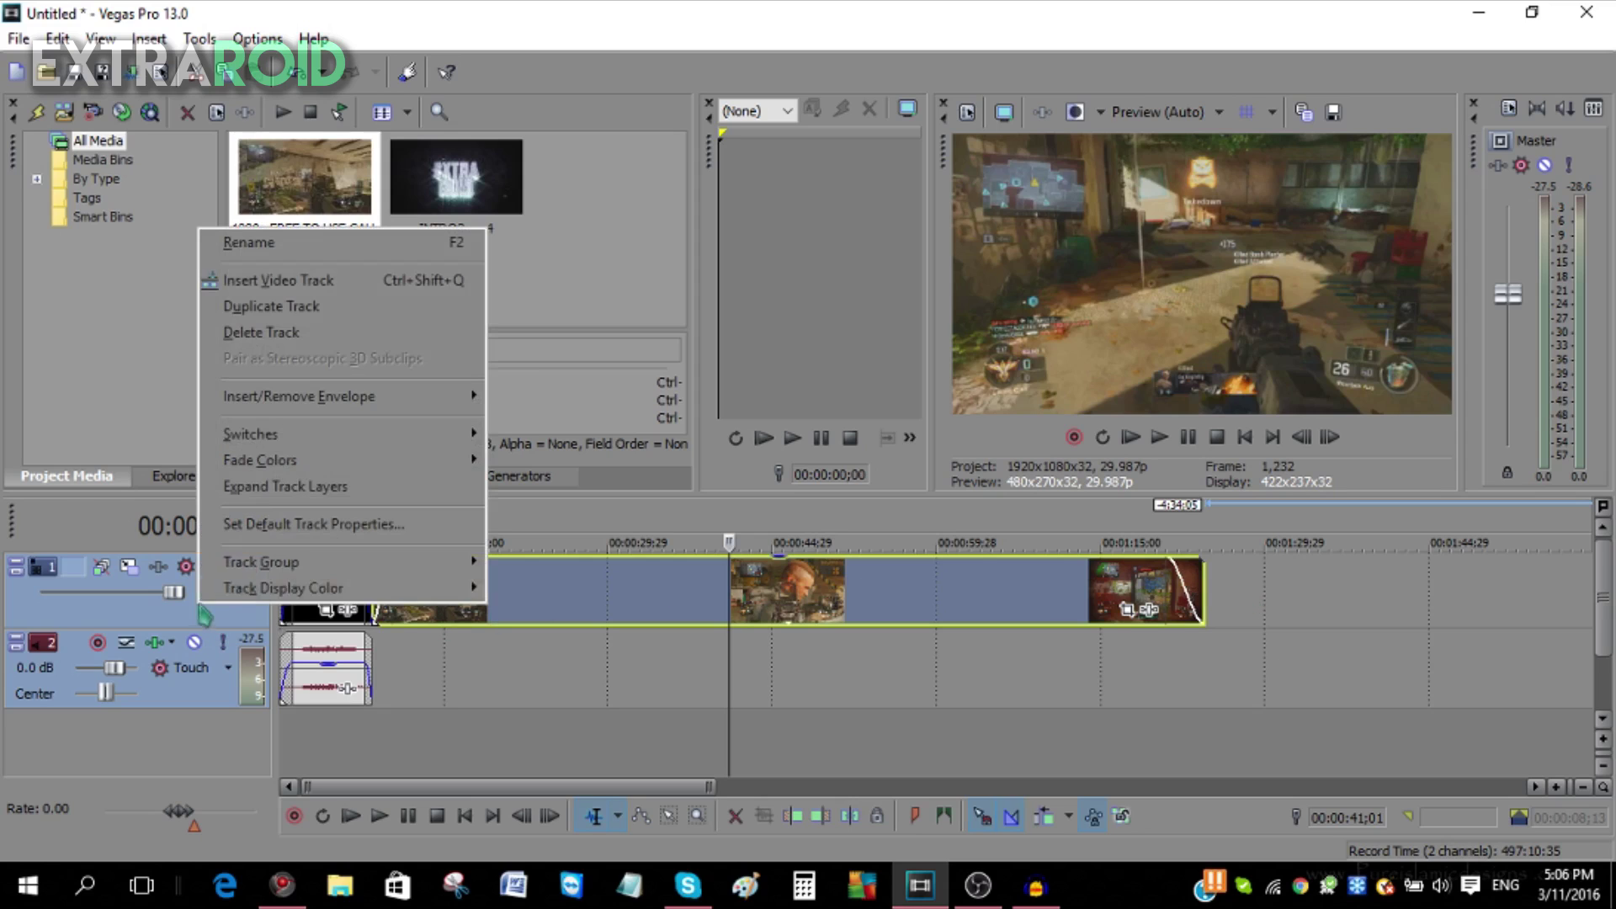
pyautogui.click(328, 278)
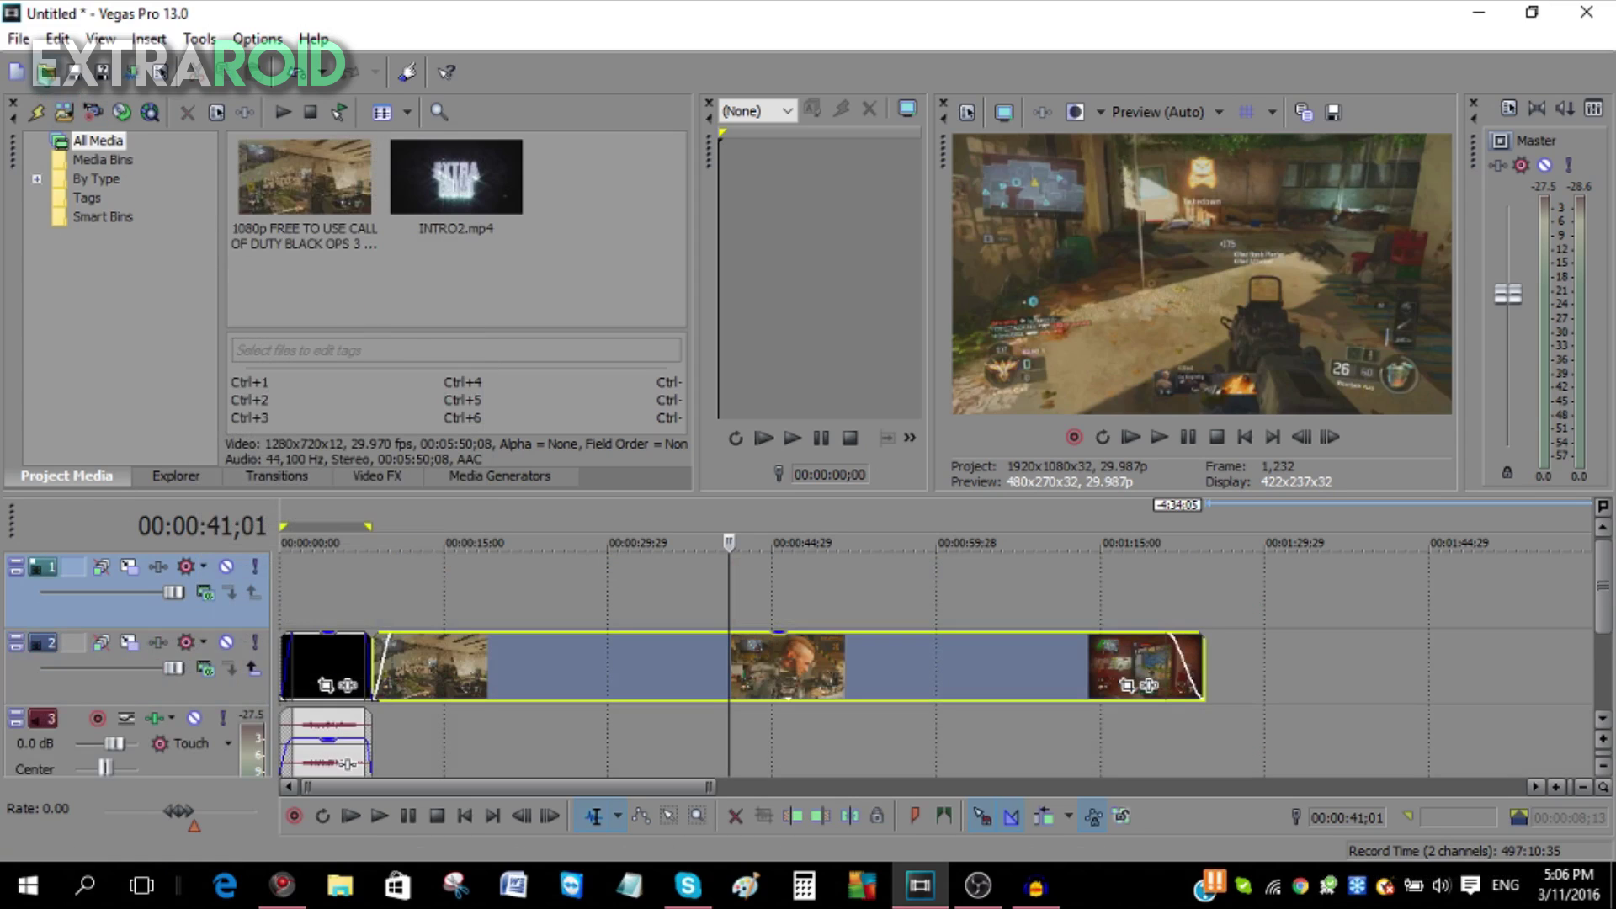
pyautogui.click(18, 39)
pyautogui.click(455, 283)
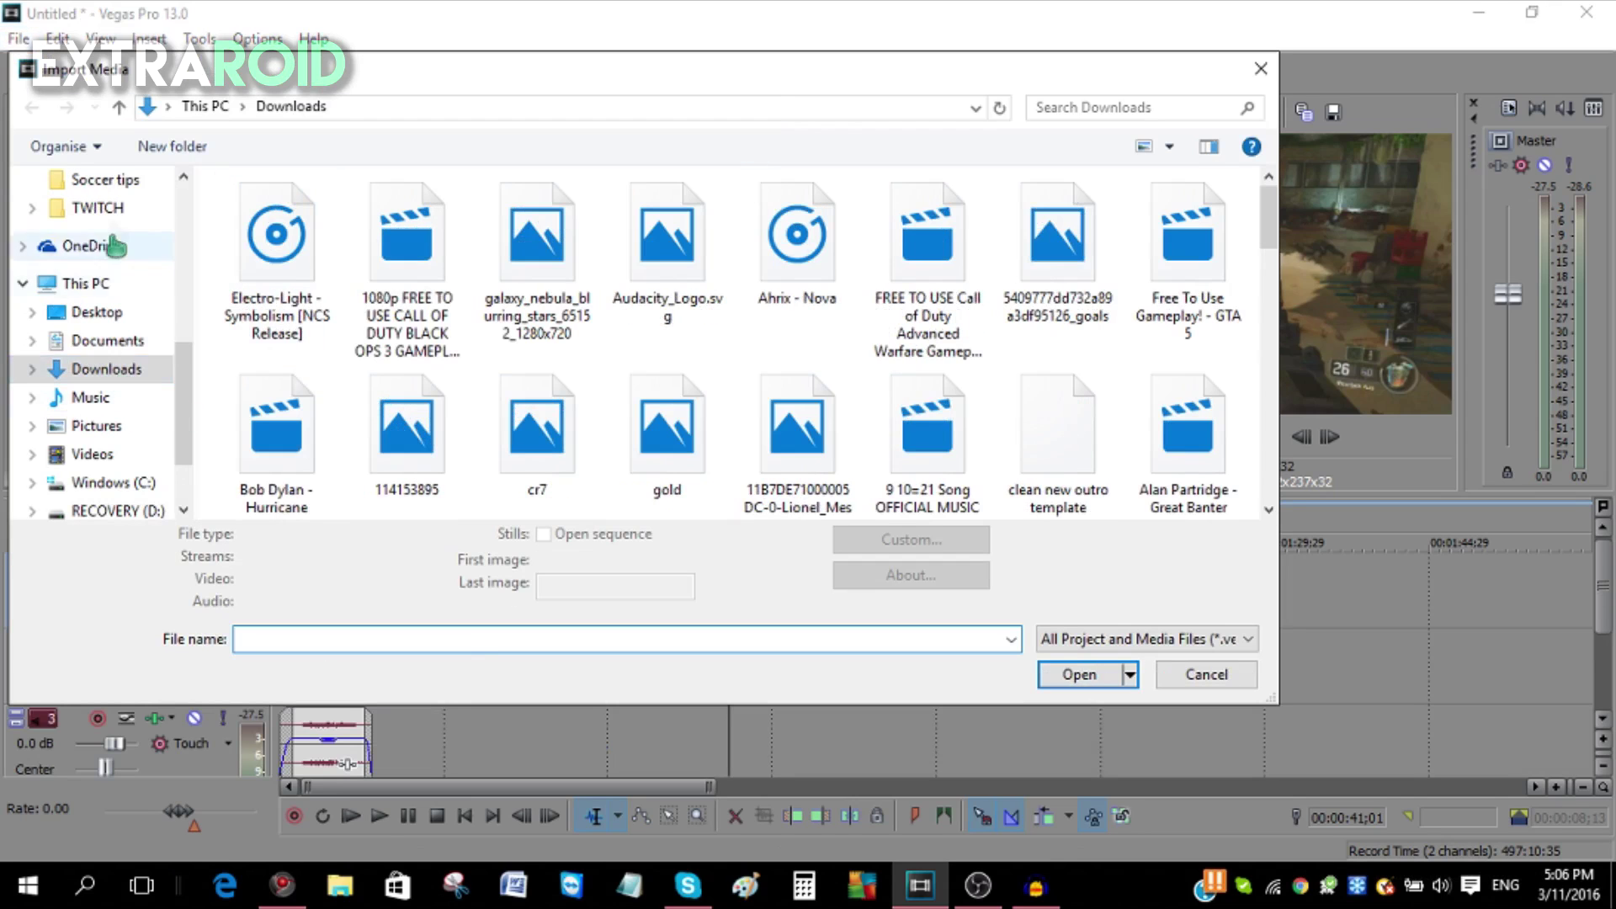
pyautogui.scroll(4, 105, 347)
pyautogui.click(84, 295)
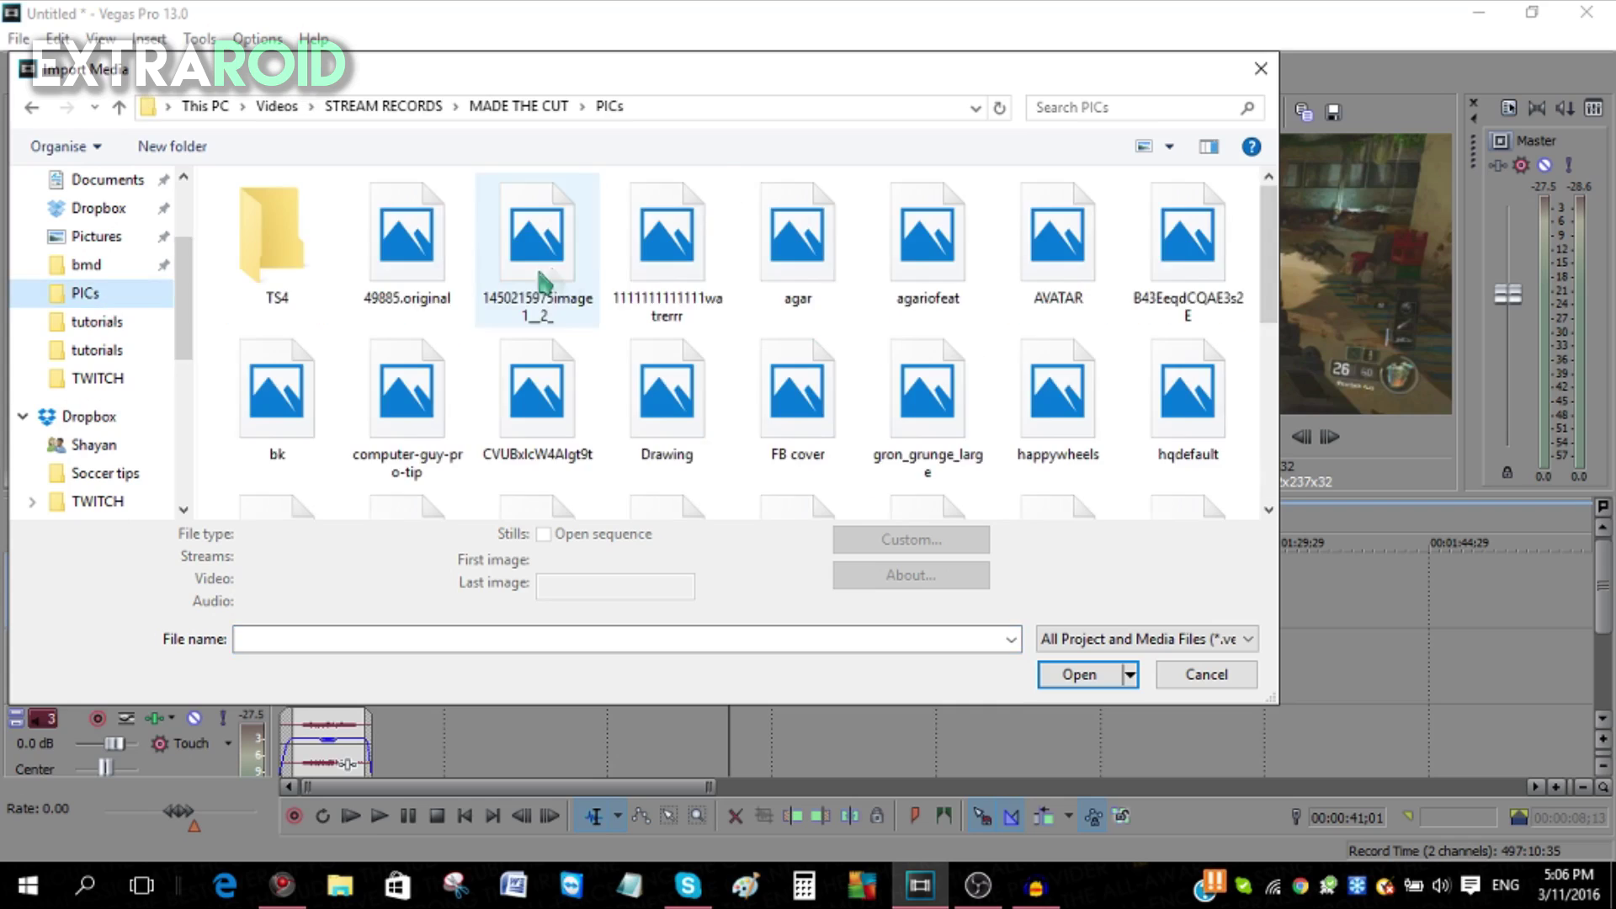
pyautogui.doubleClick(643, 289)
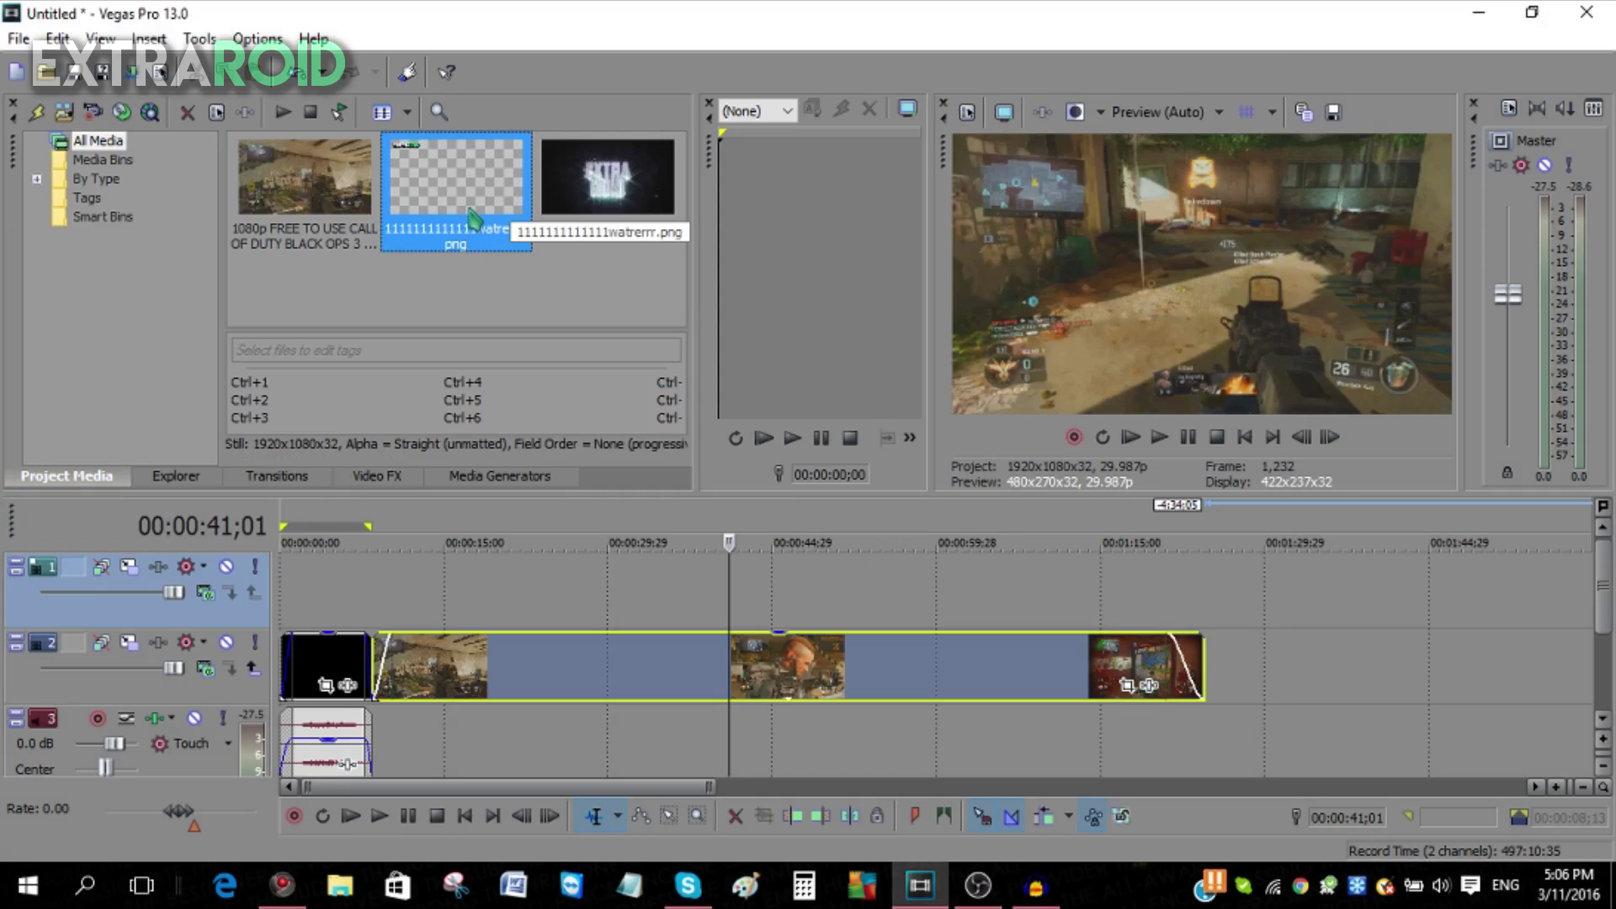
pyautogui.moveTo(471, 221); pyautogui.dragTo(1200, 582)
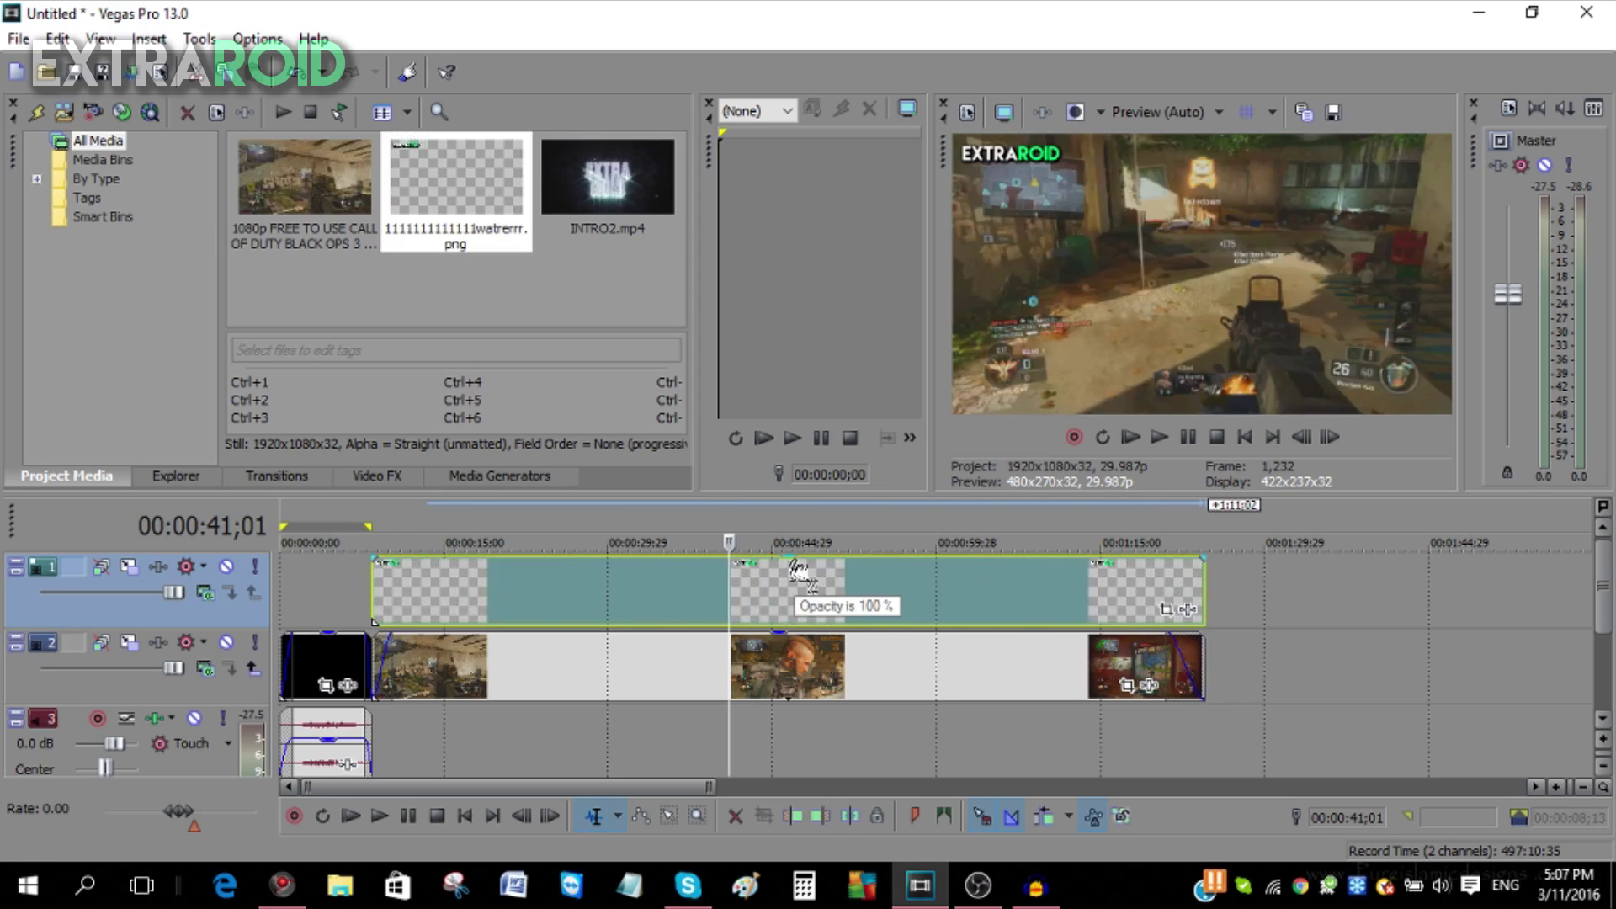
# Drop the watermark's opacity to 31%, fade it in and out, and extend the loop region to 01:24
pyautogui.moveTo(797, 572); pyautogui.dragTo(797, 616)
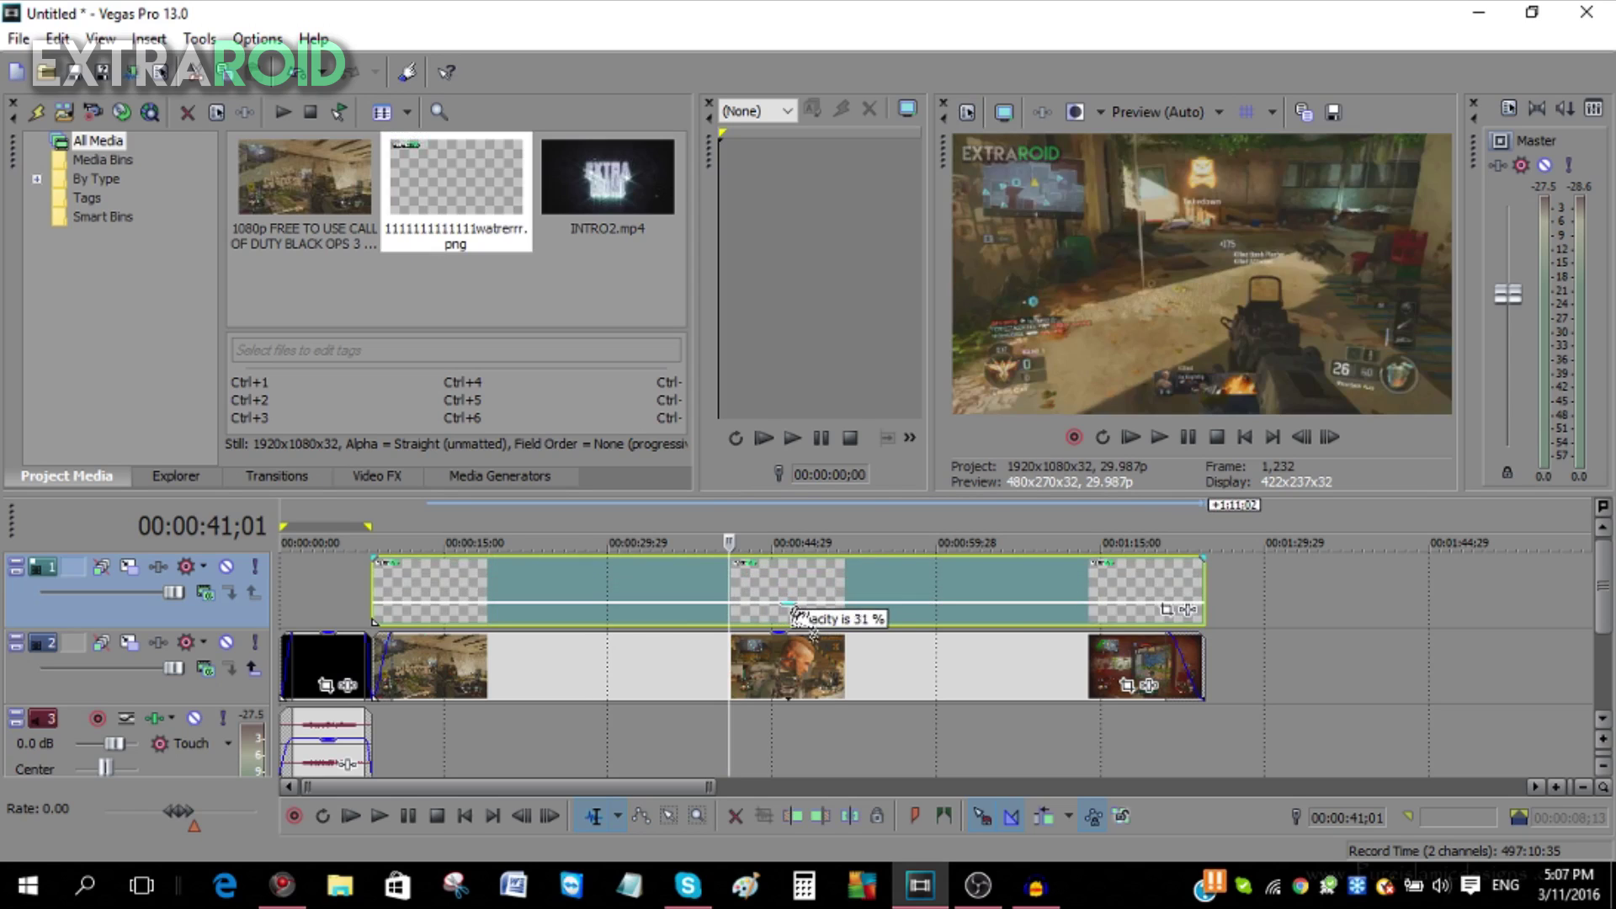
pyautogui.moveTo(375, 560); pyautogui.dragTo(404, 563)
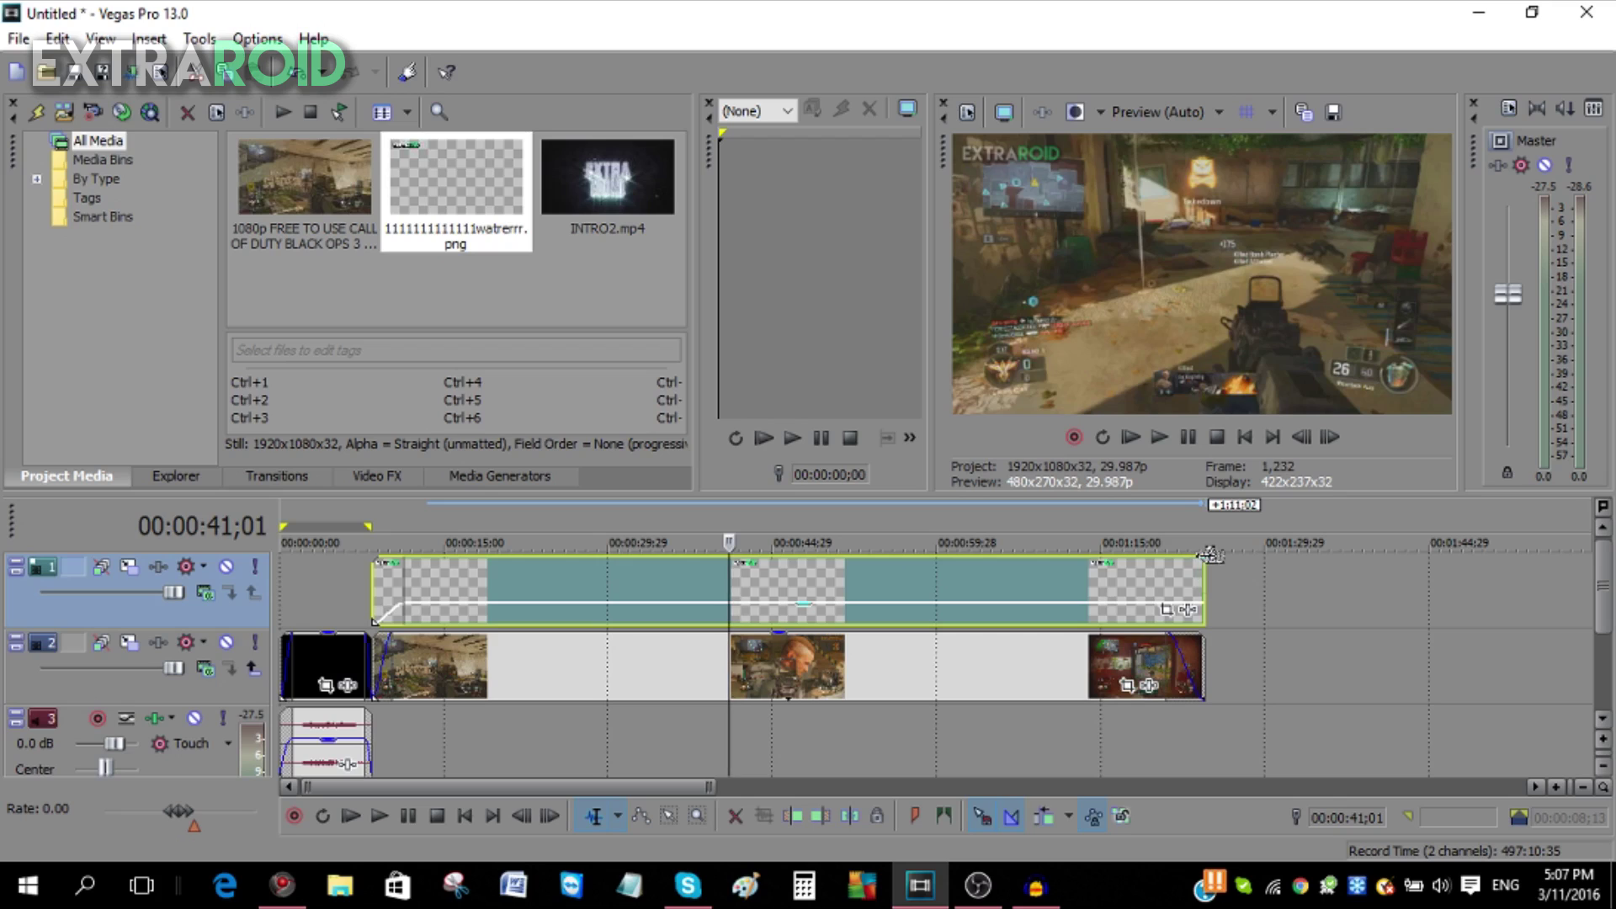
pyautogui.moveTo(1209, 553); pyautogui.dragTo(1157, 557)
pyautogui.click(540, 589)
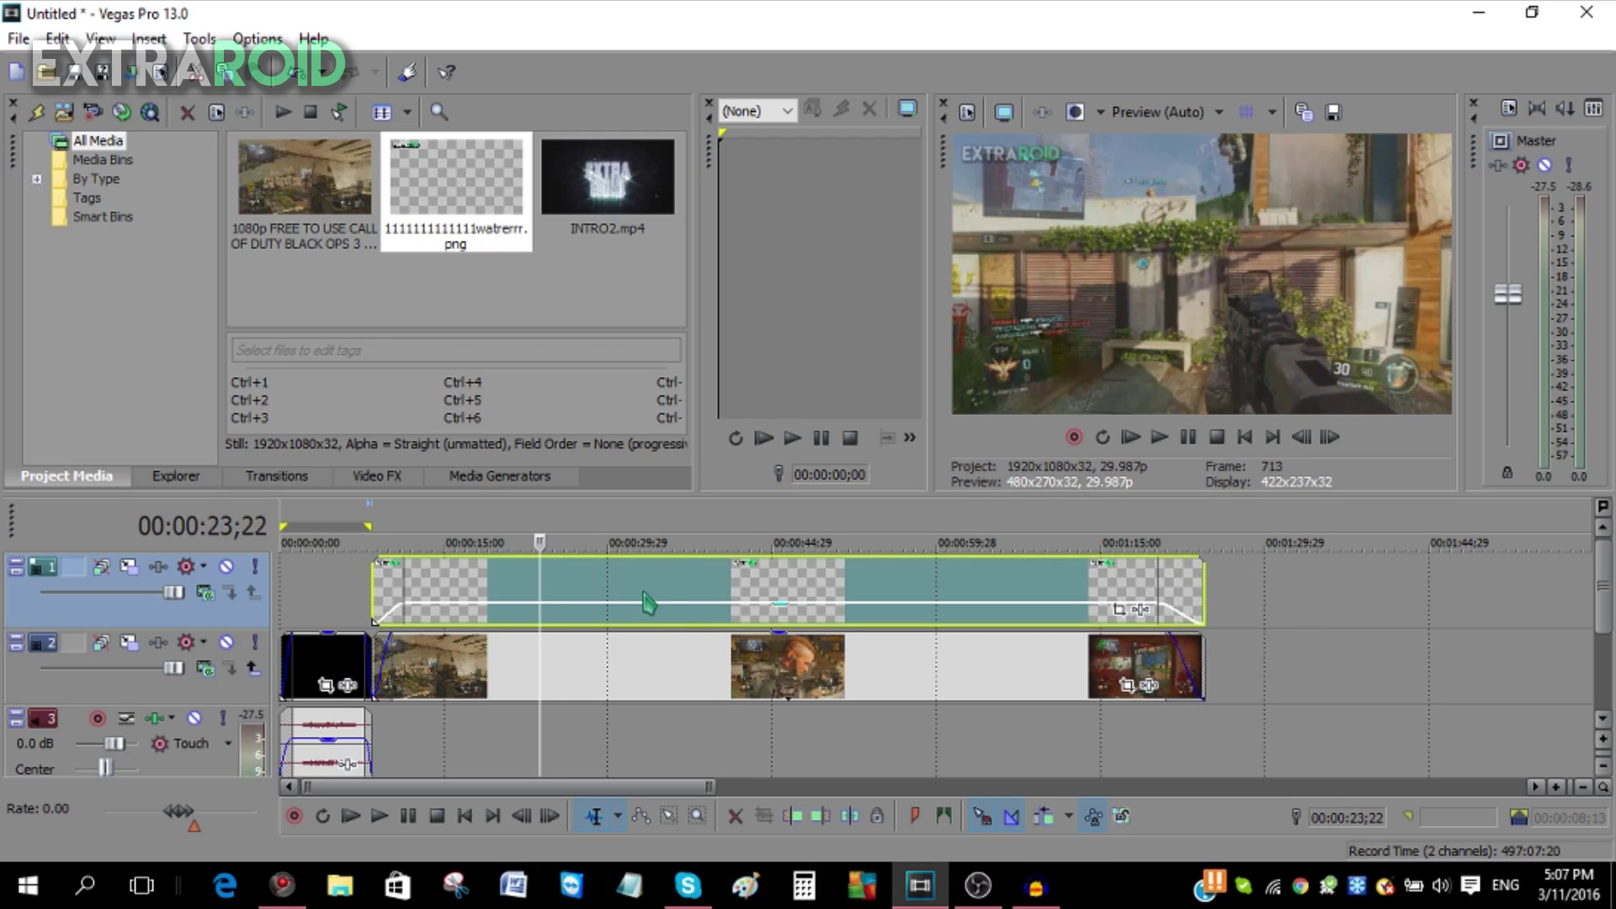
pyautogui.moveTo(368, 526); pyautogui.dragTo(1201, 529)
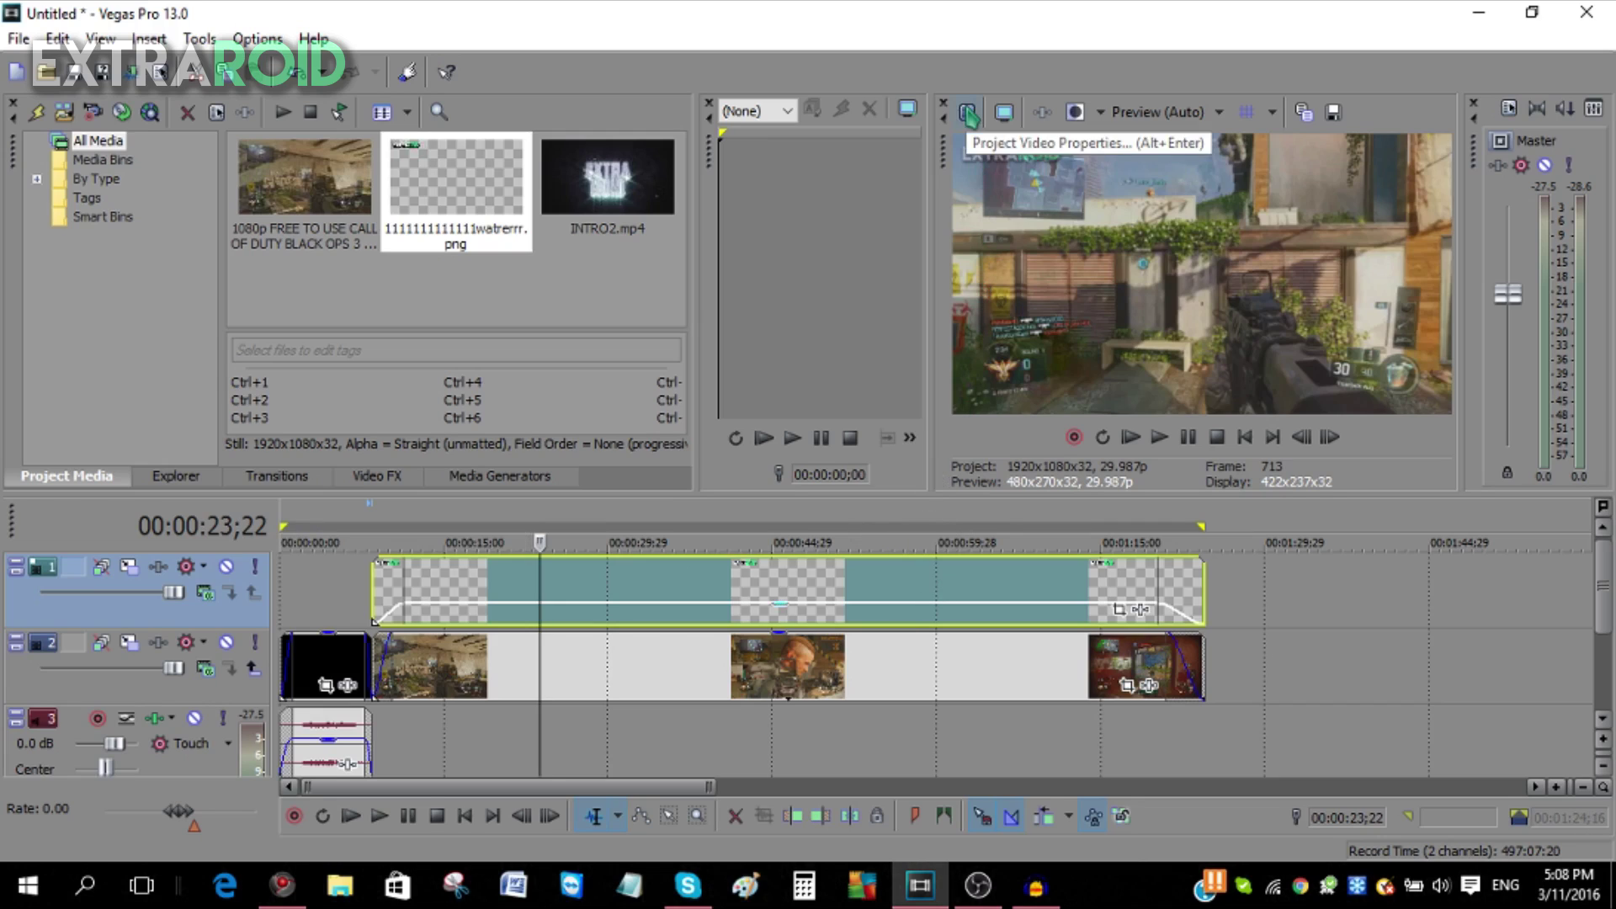
# In Project Video Properties, keep 1920x1080 and set the frame rate to 29.970 (NTSC)
pyautogui.click(969, 116)
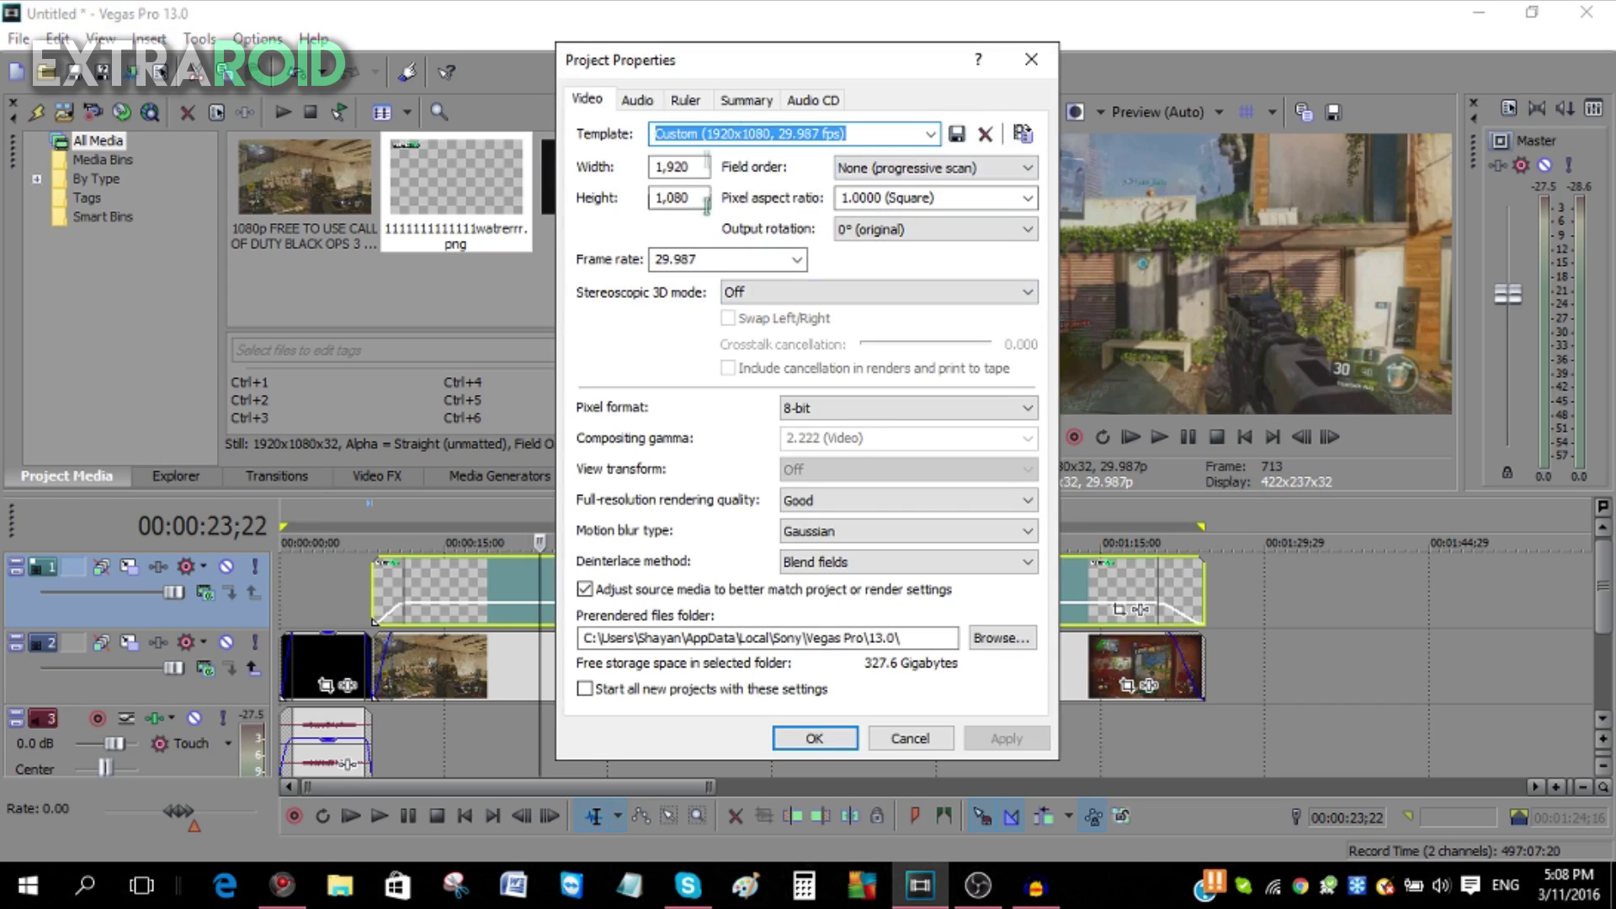
pyautogui.moveTo(791, 60); pyautogui.dragTo(709, 23)
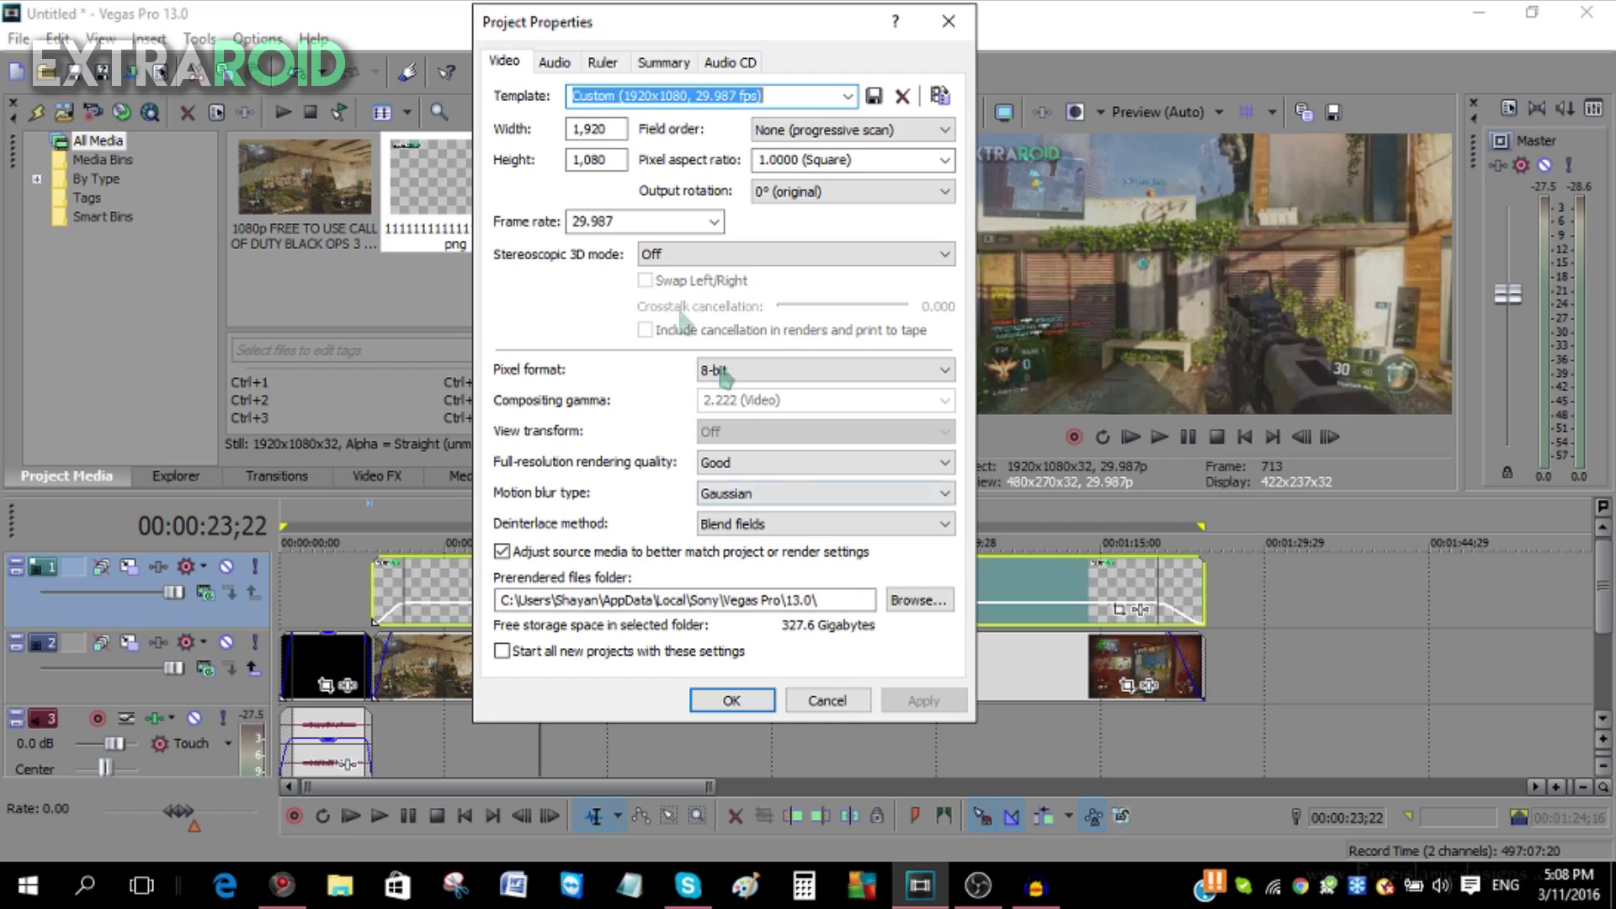
pyautogui.click(590, 129)
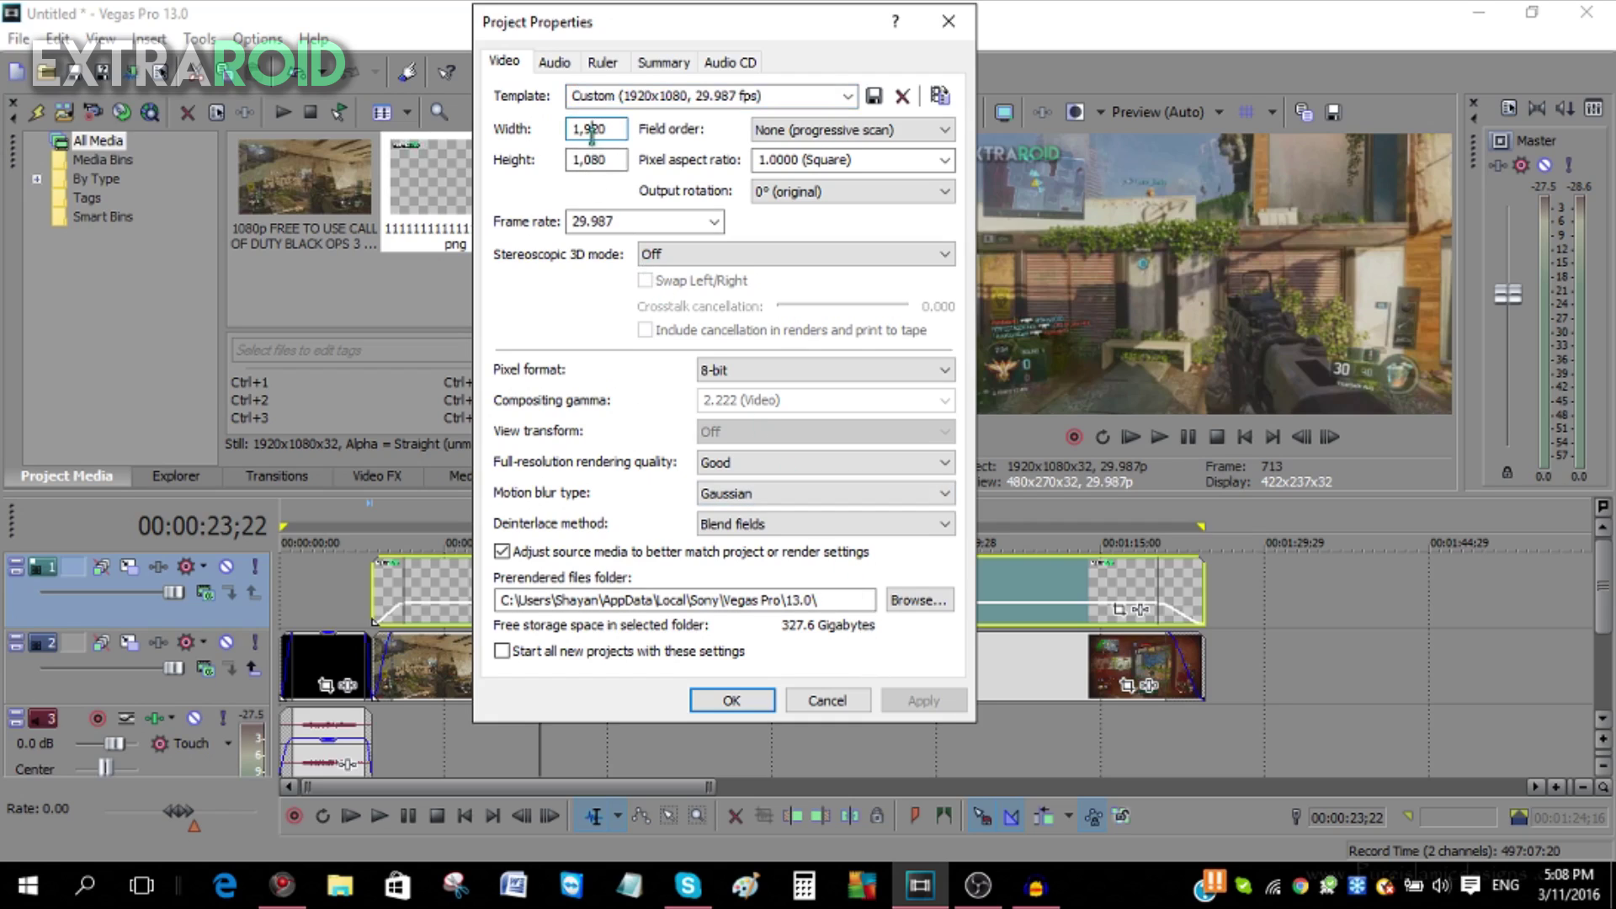
pyautogui.click(593, 161)
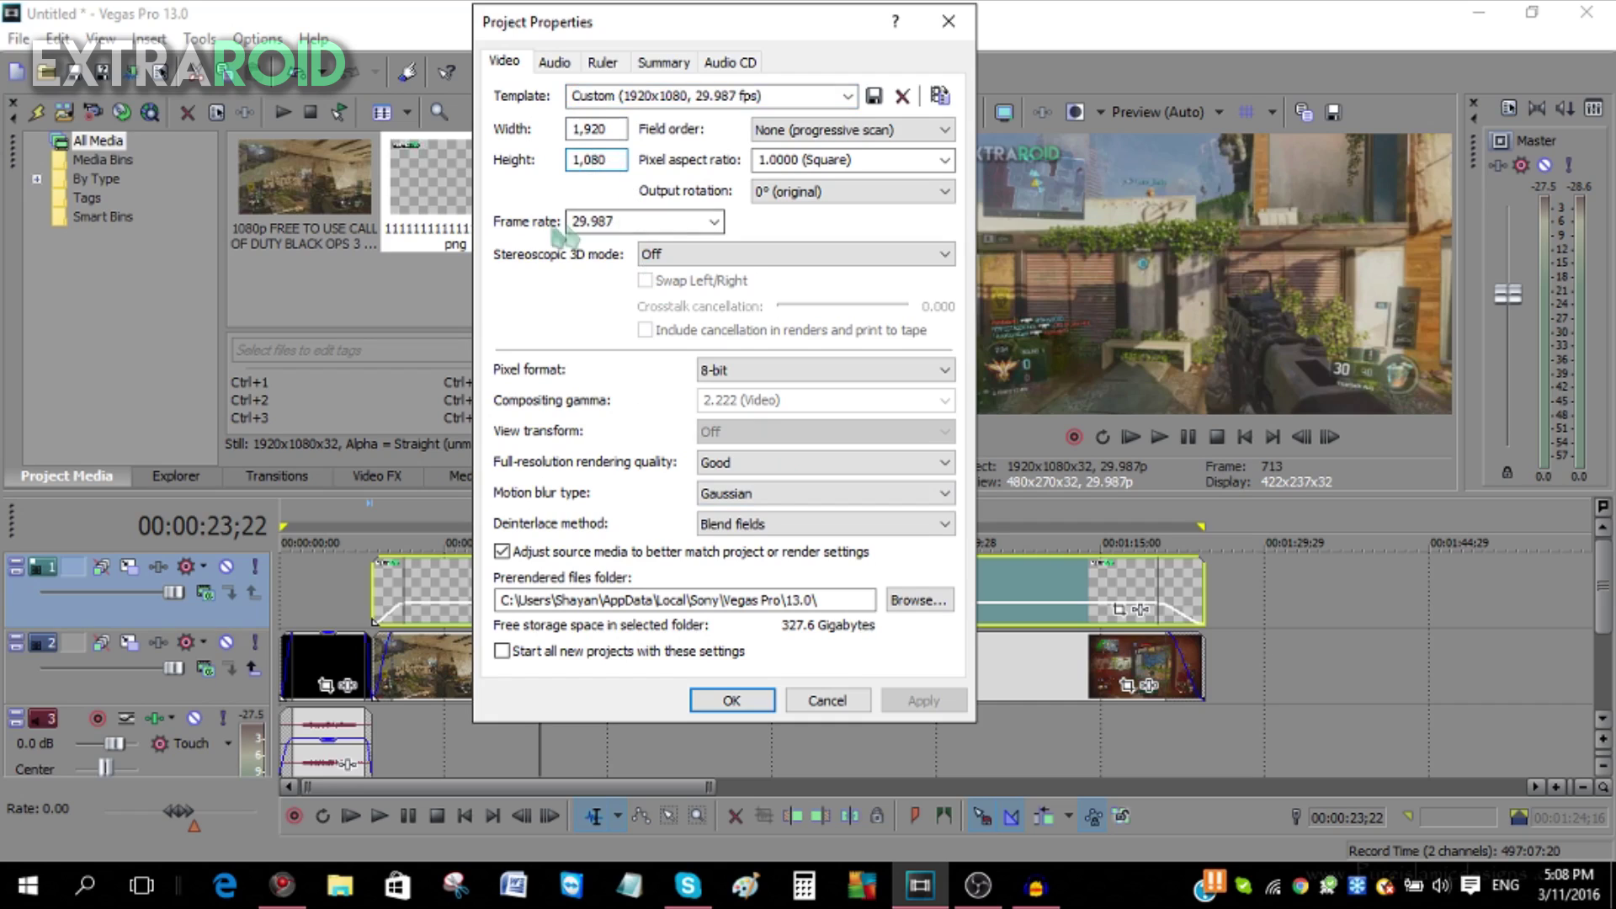
pyautogui.click(712, 222)
pyautogui.click(651, 383)
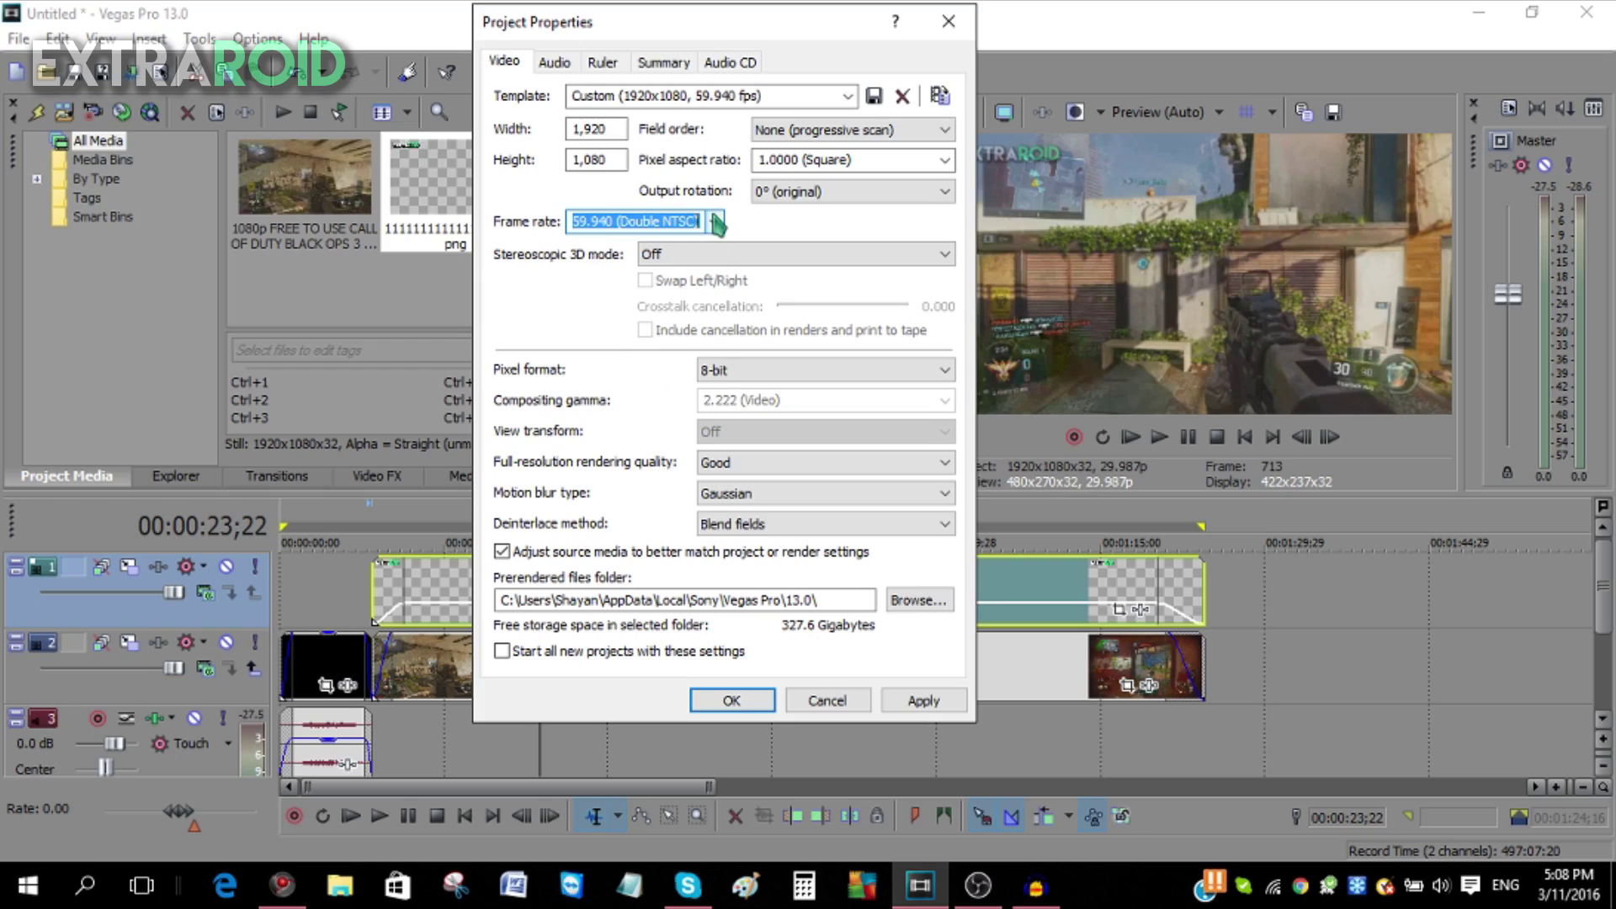
pyautogui.click(715, 221)
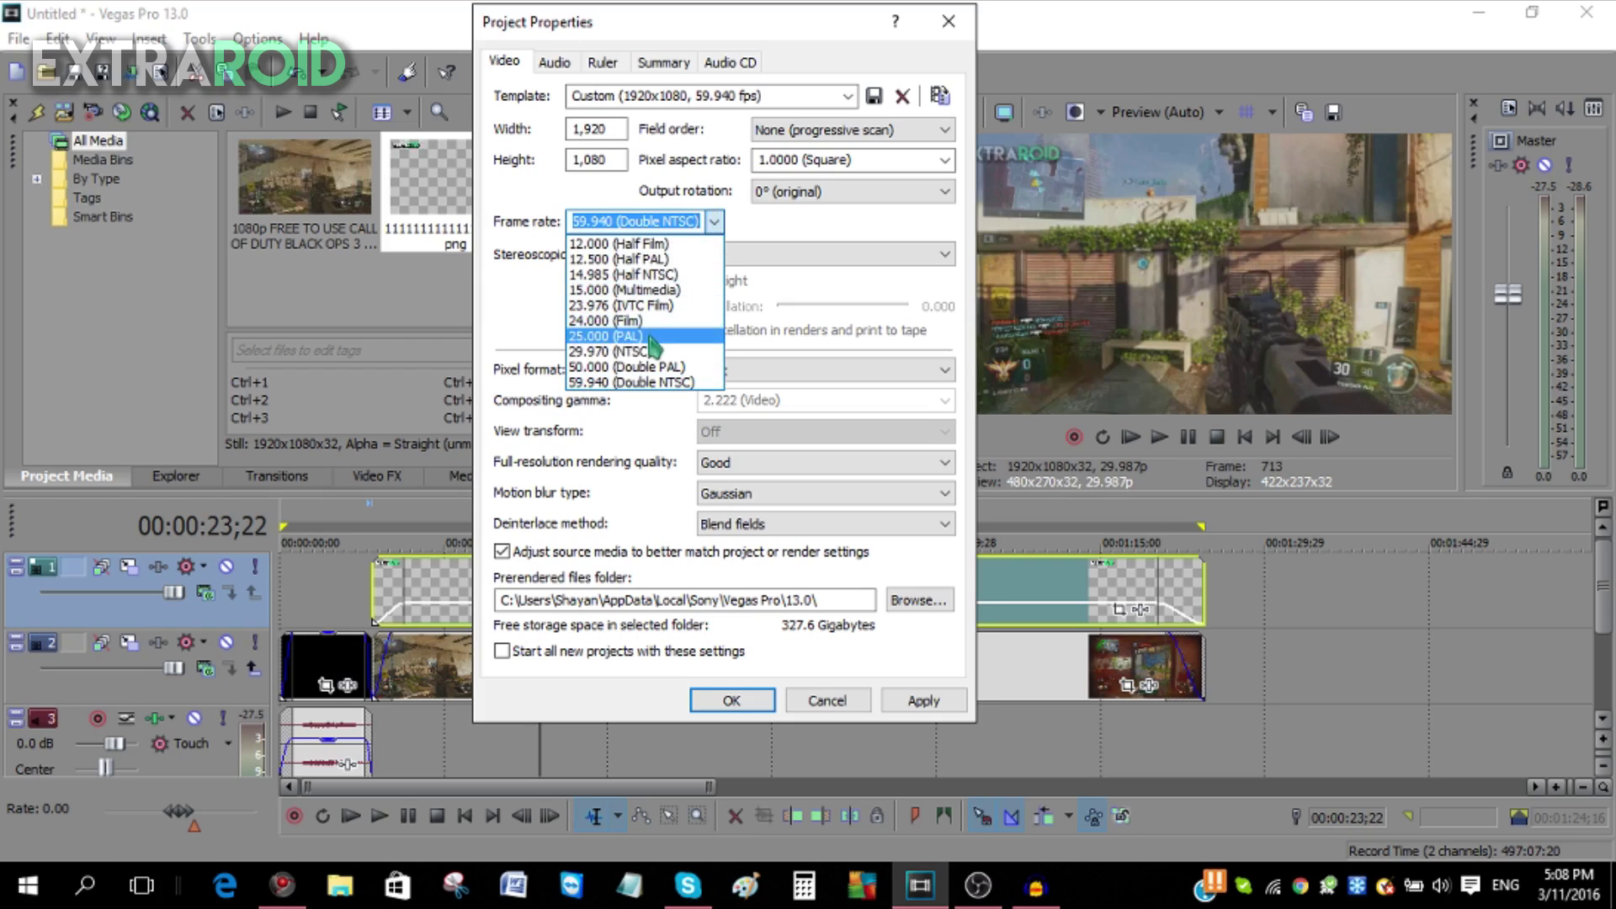
pyautogui.click(653, 351)
pyautogui.click(731, 700)
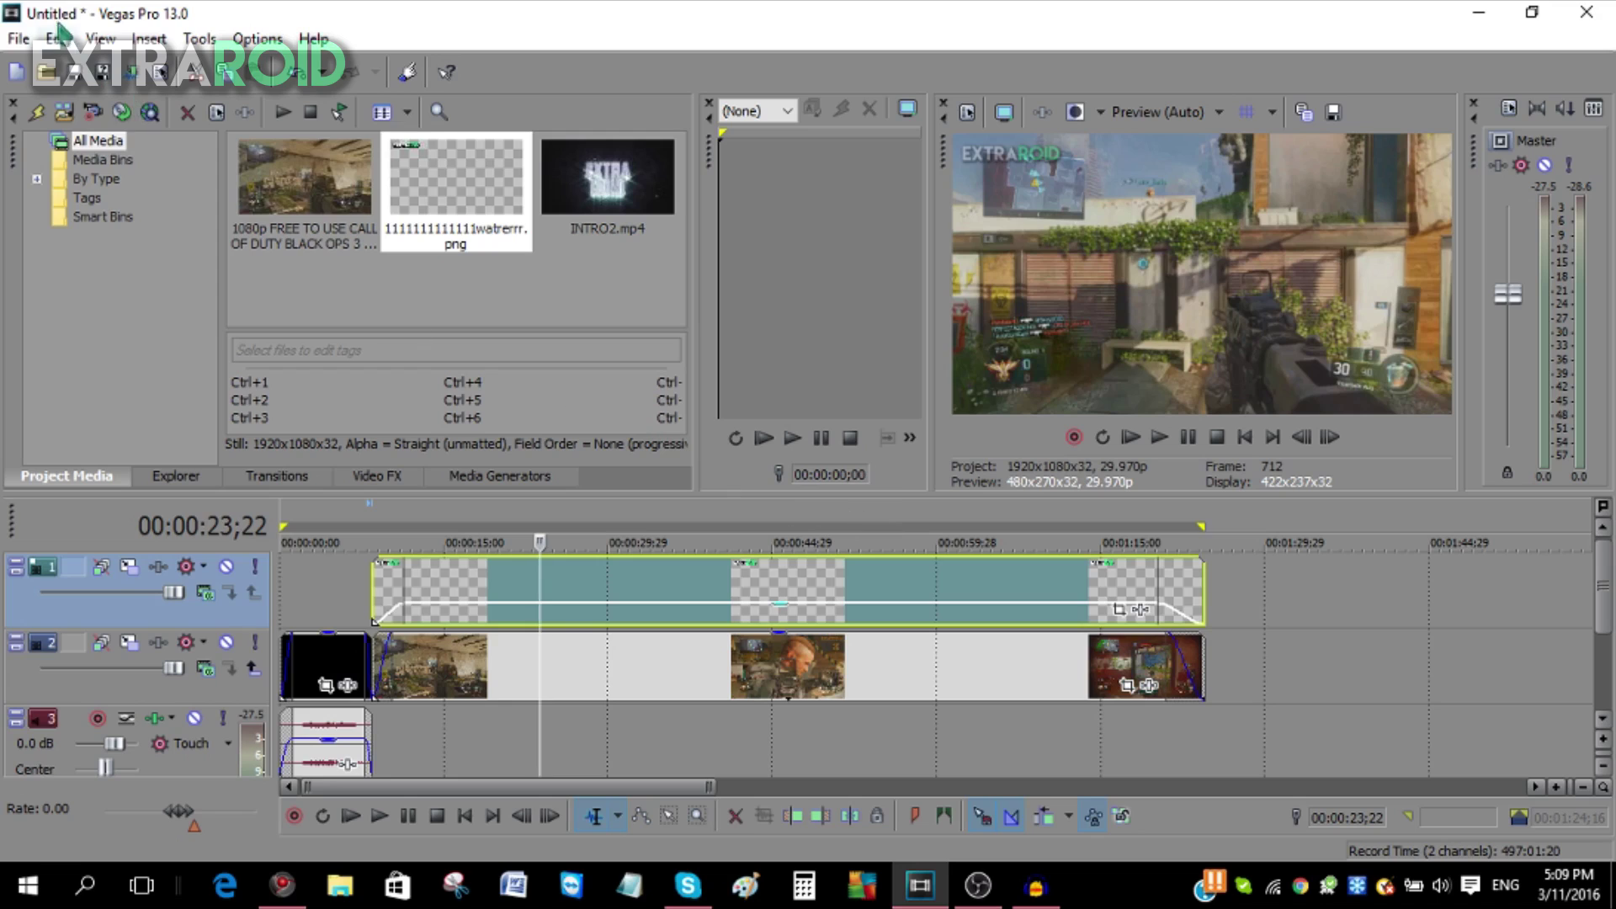
# In Render As, choose the MainConcept AVC/AAC Internet HD 1080p template and review its custom settings
pyautogui.click(18, 39)
pyautogui.click(116, 221)
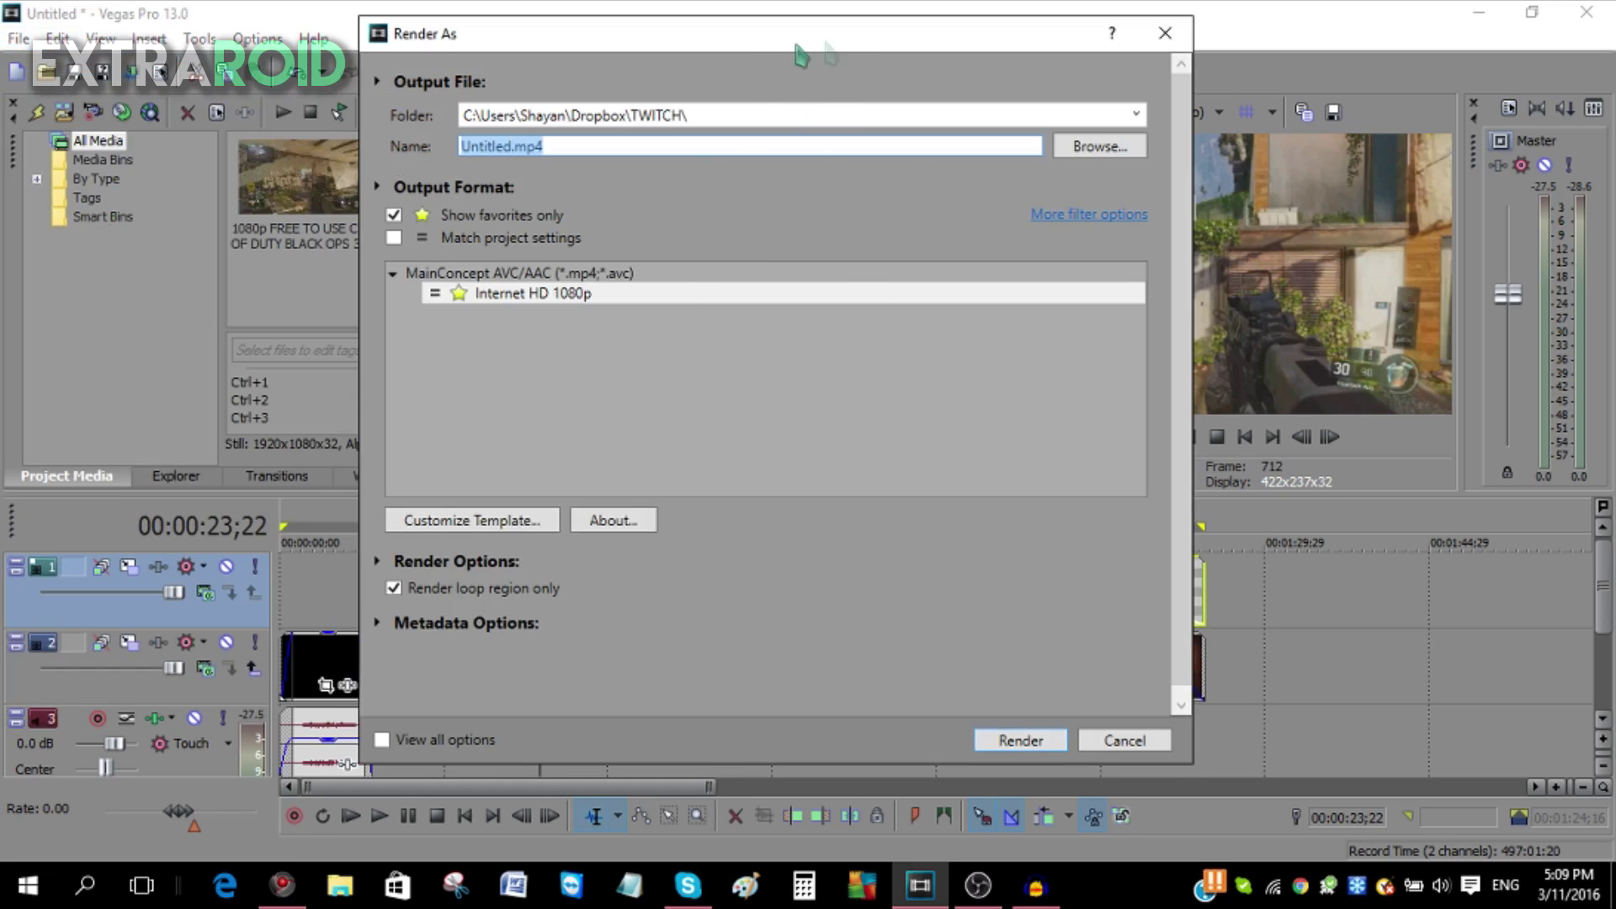
pyautogui.moveTo(842, 50); pyautogui.dragTo(845, 58)
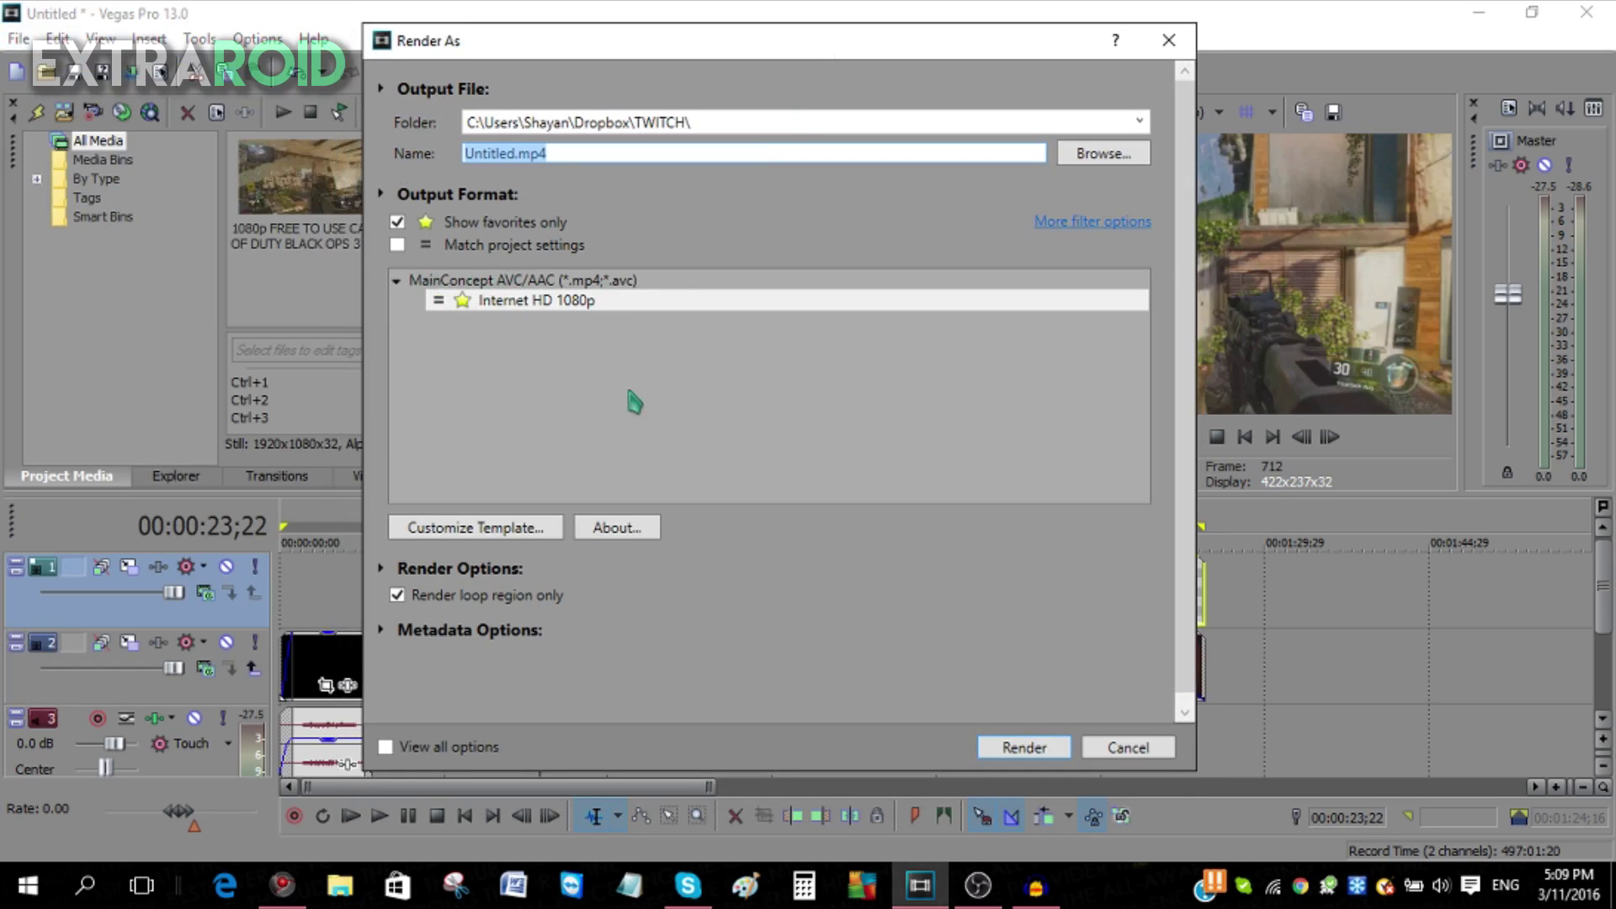
pyautogui.click(541, 305)
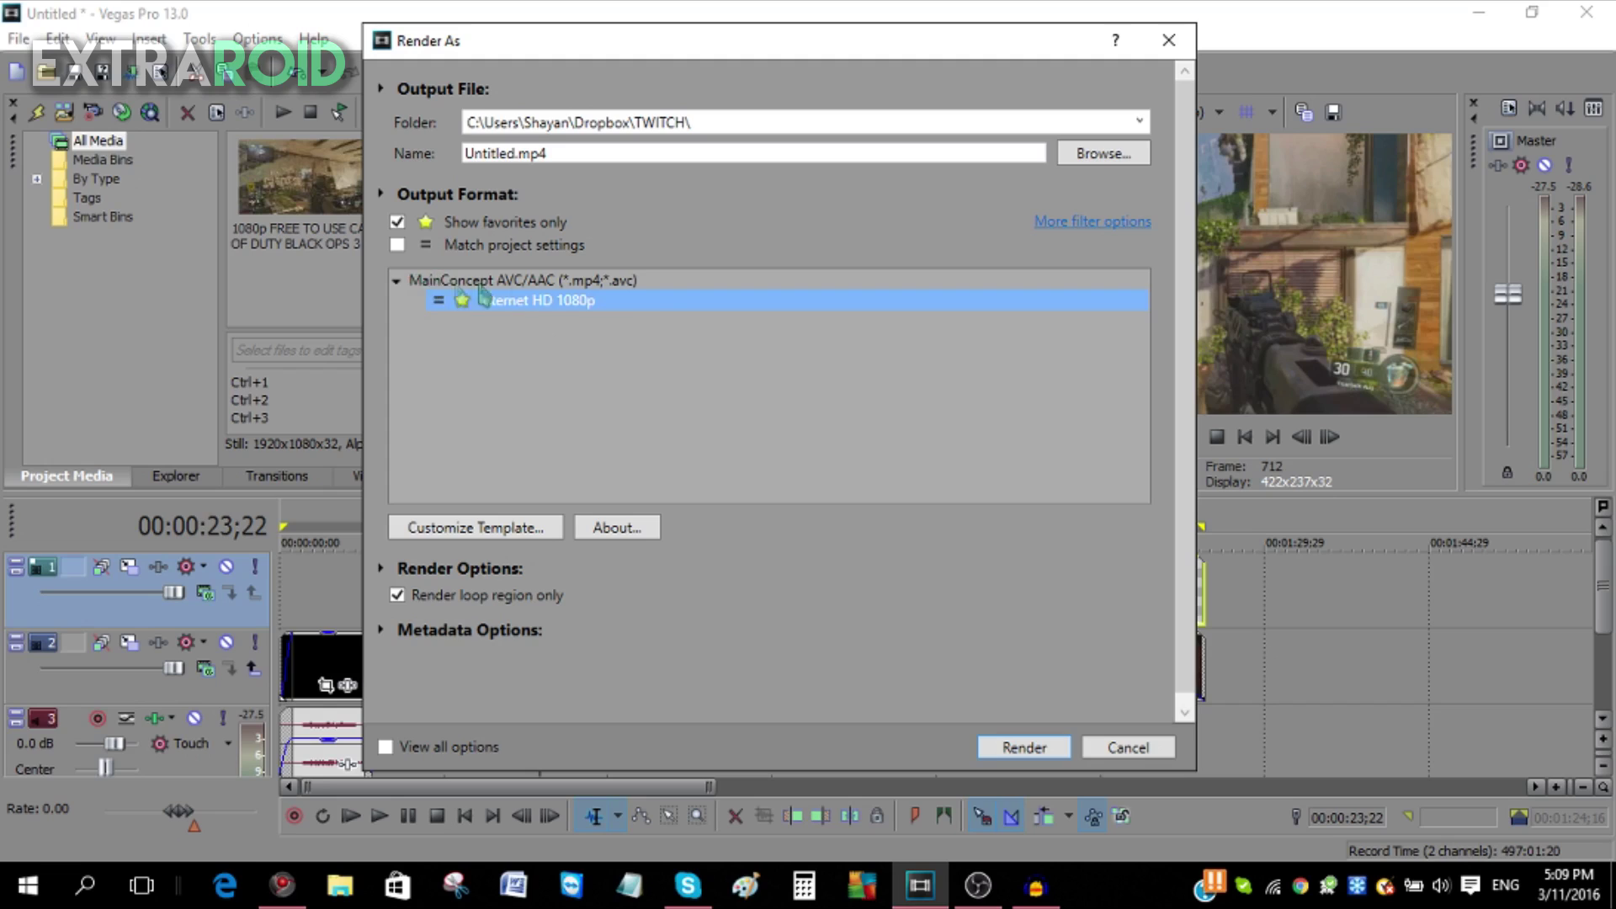
pyautogui.click(515, 281)
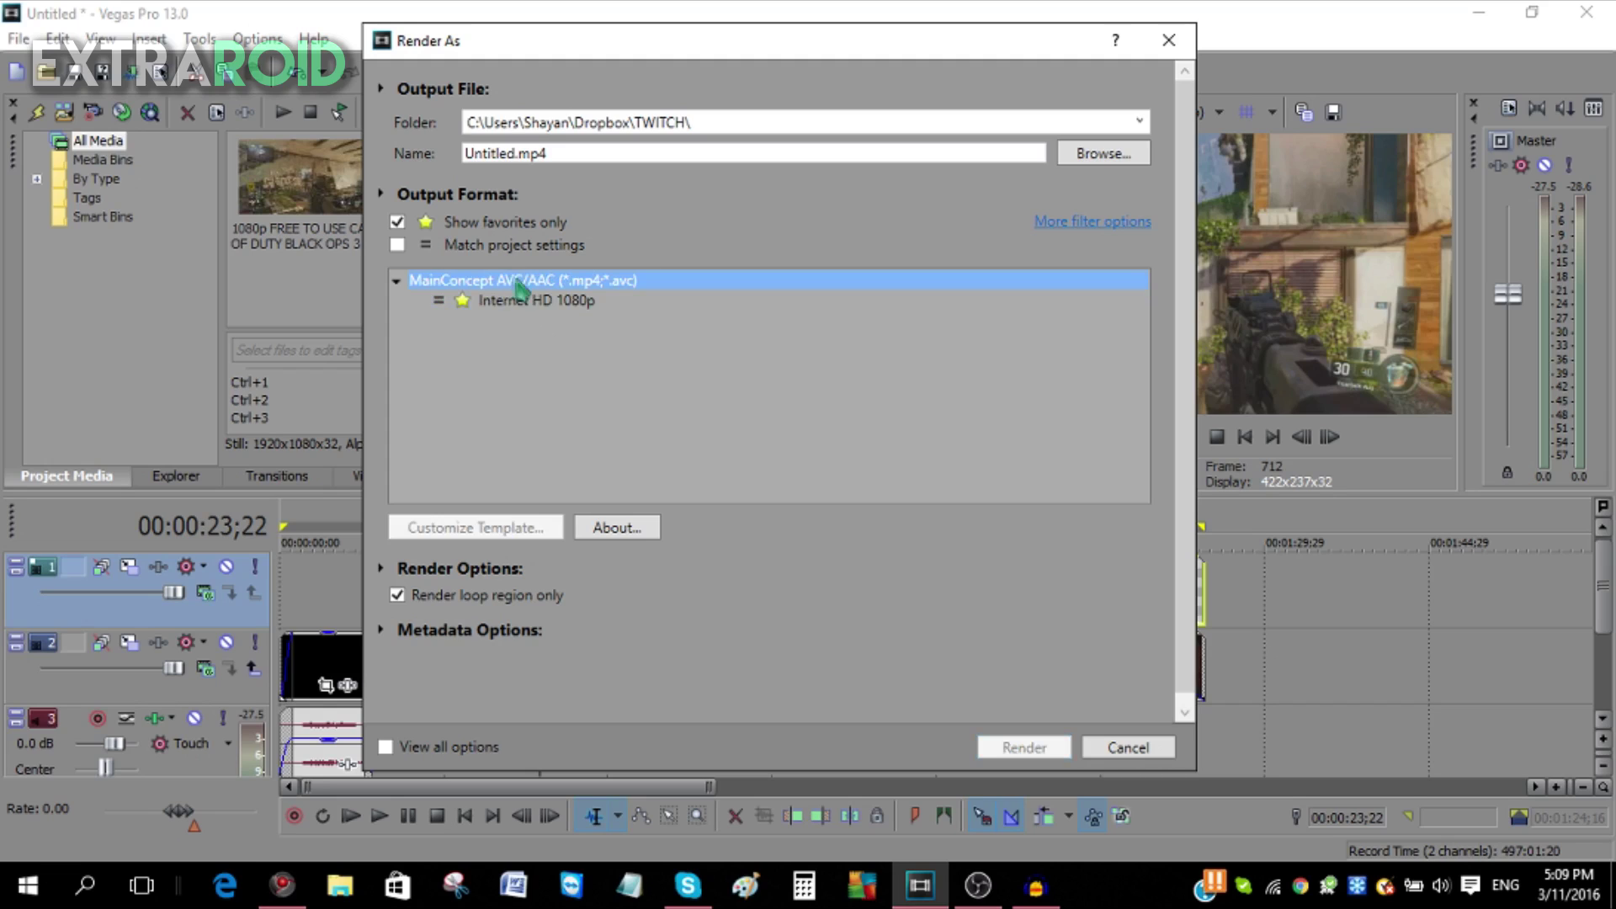
pyautogui.click(538, 301)
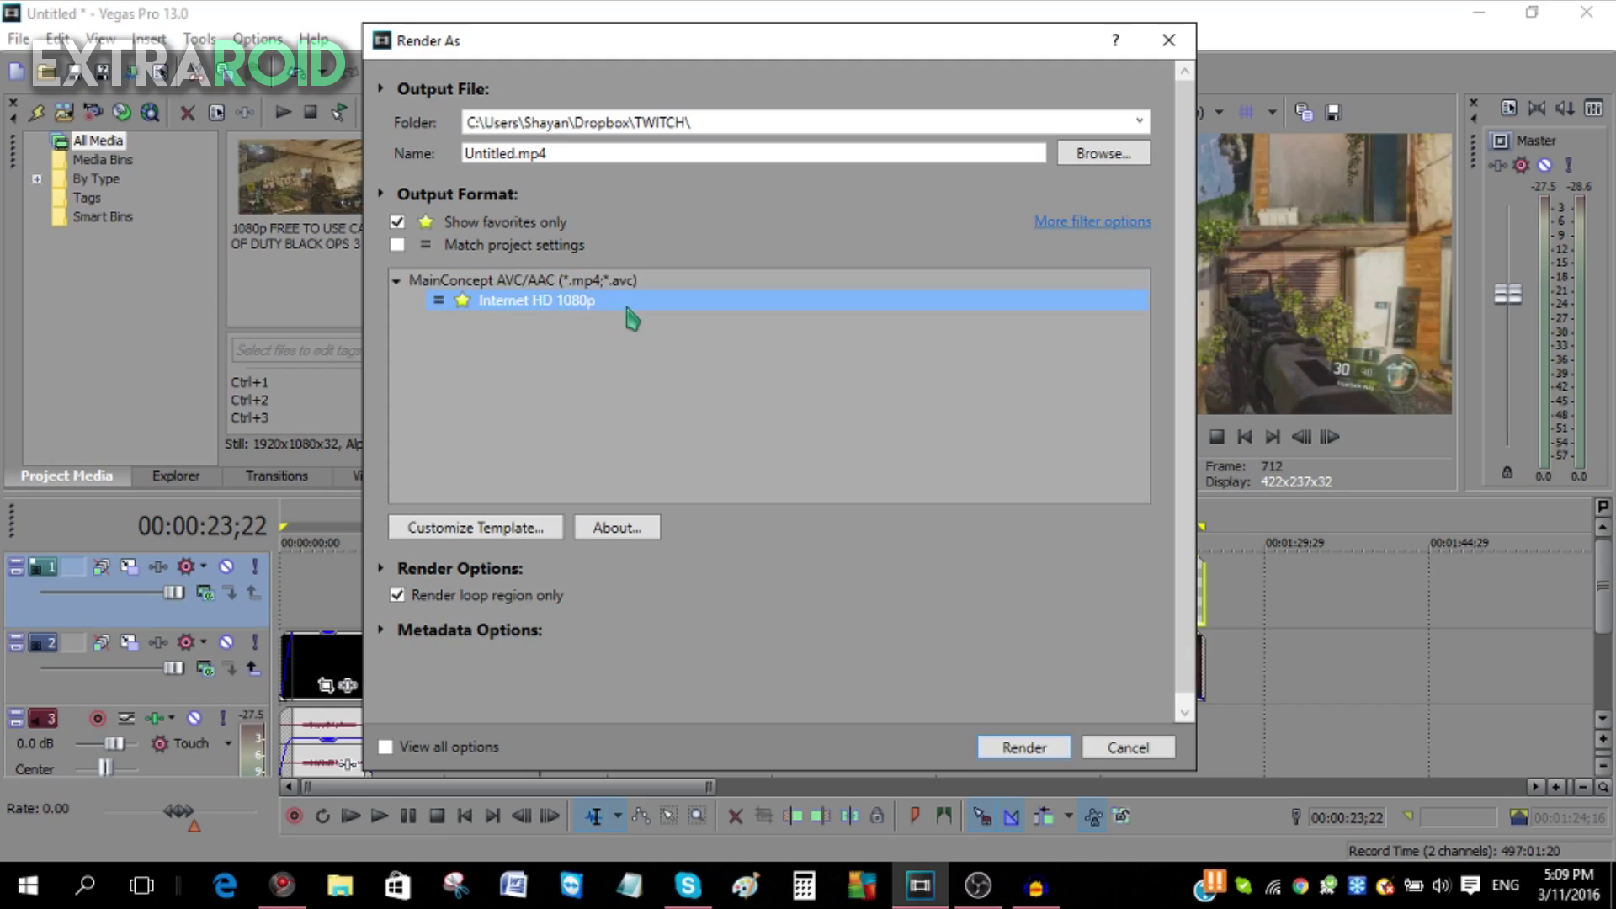
pyautogui.click(524, 527)
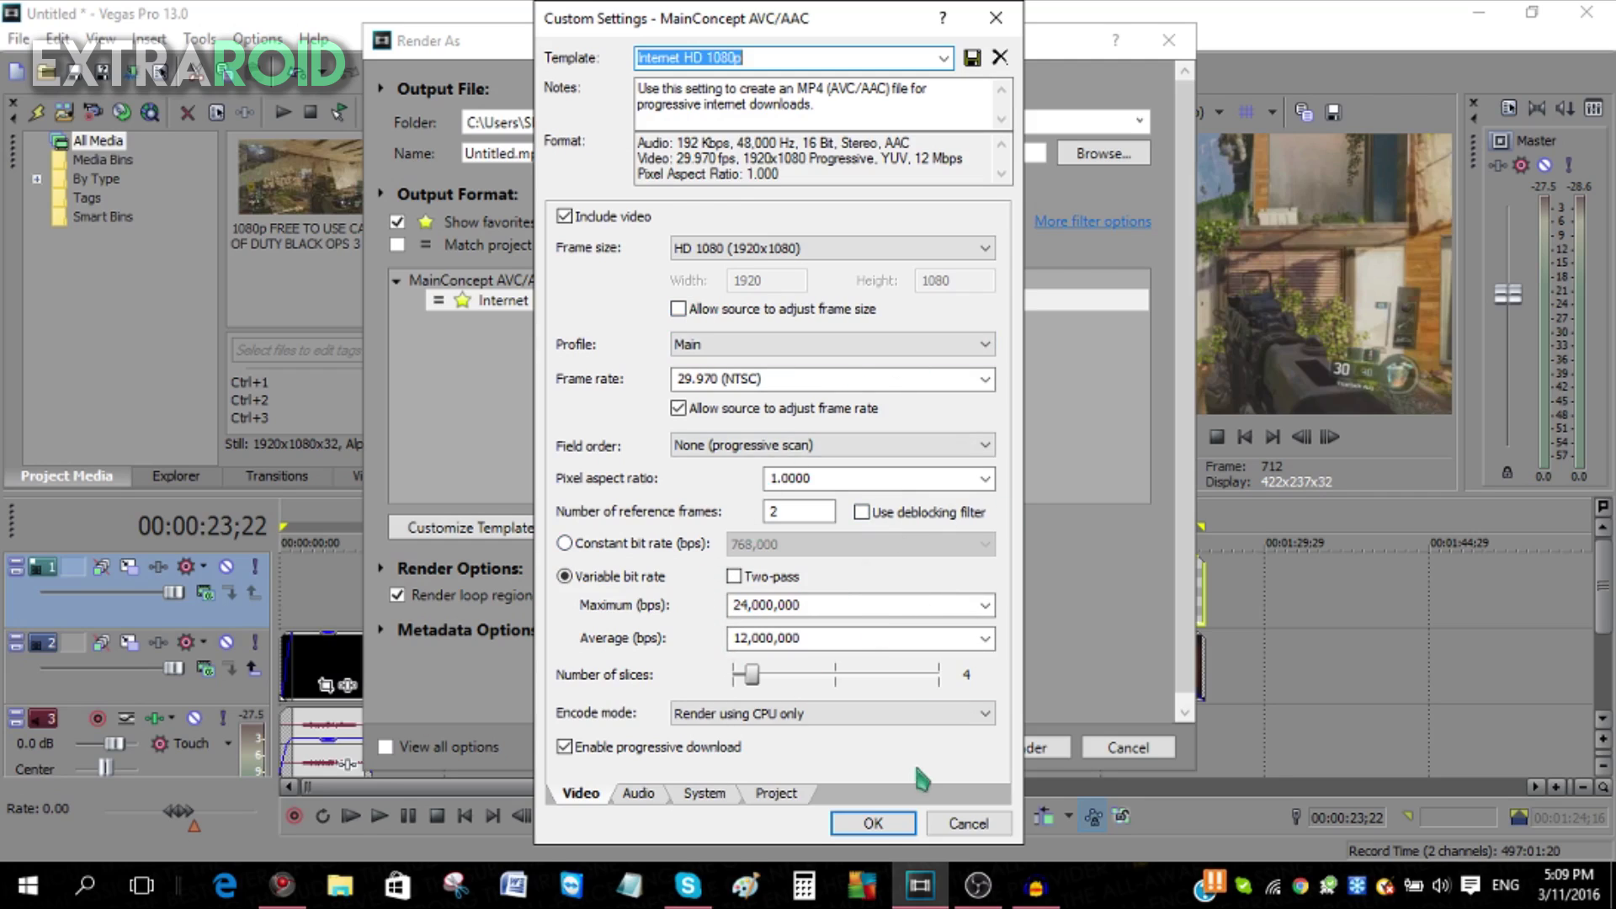
pyautogui.click(893, 823)
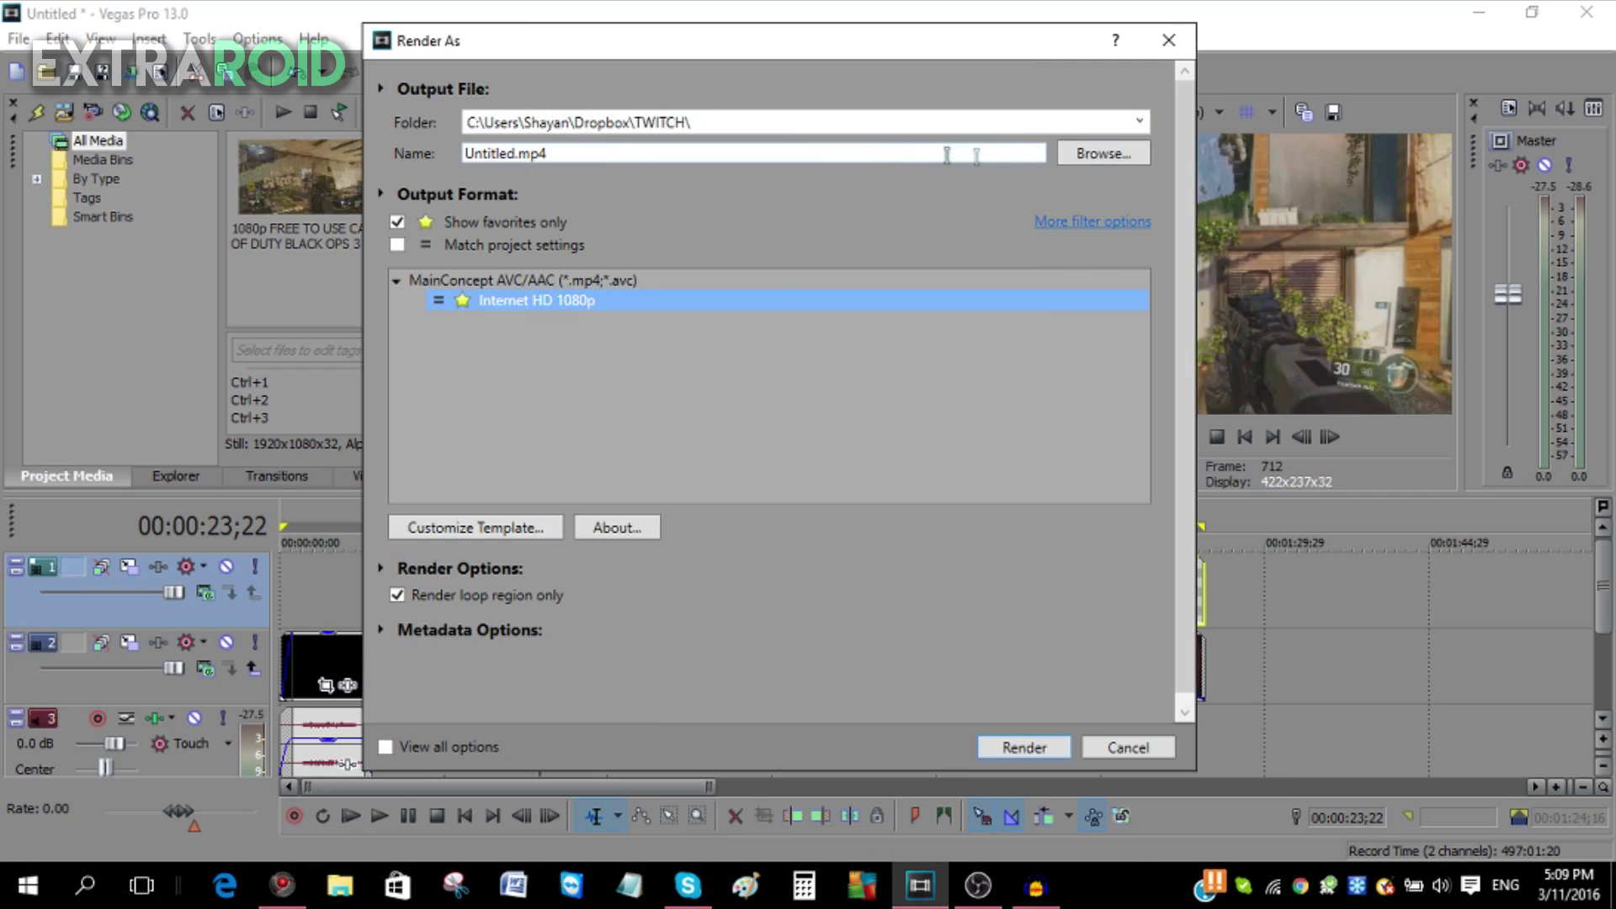
# Name the output file chicken.mp4 in the TWITCH folder
pyautogui.click(485, 155)
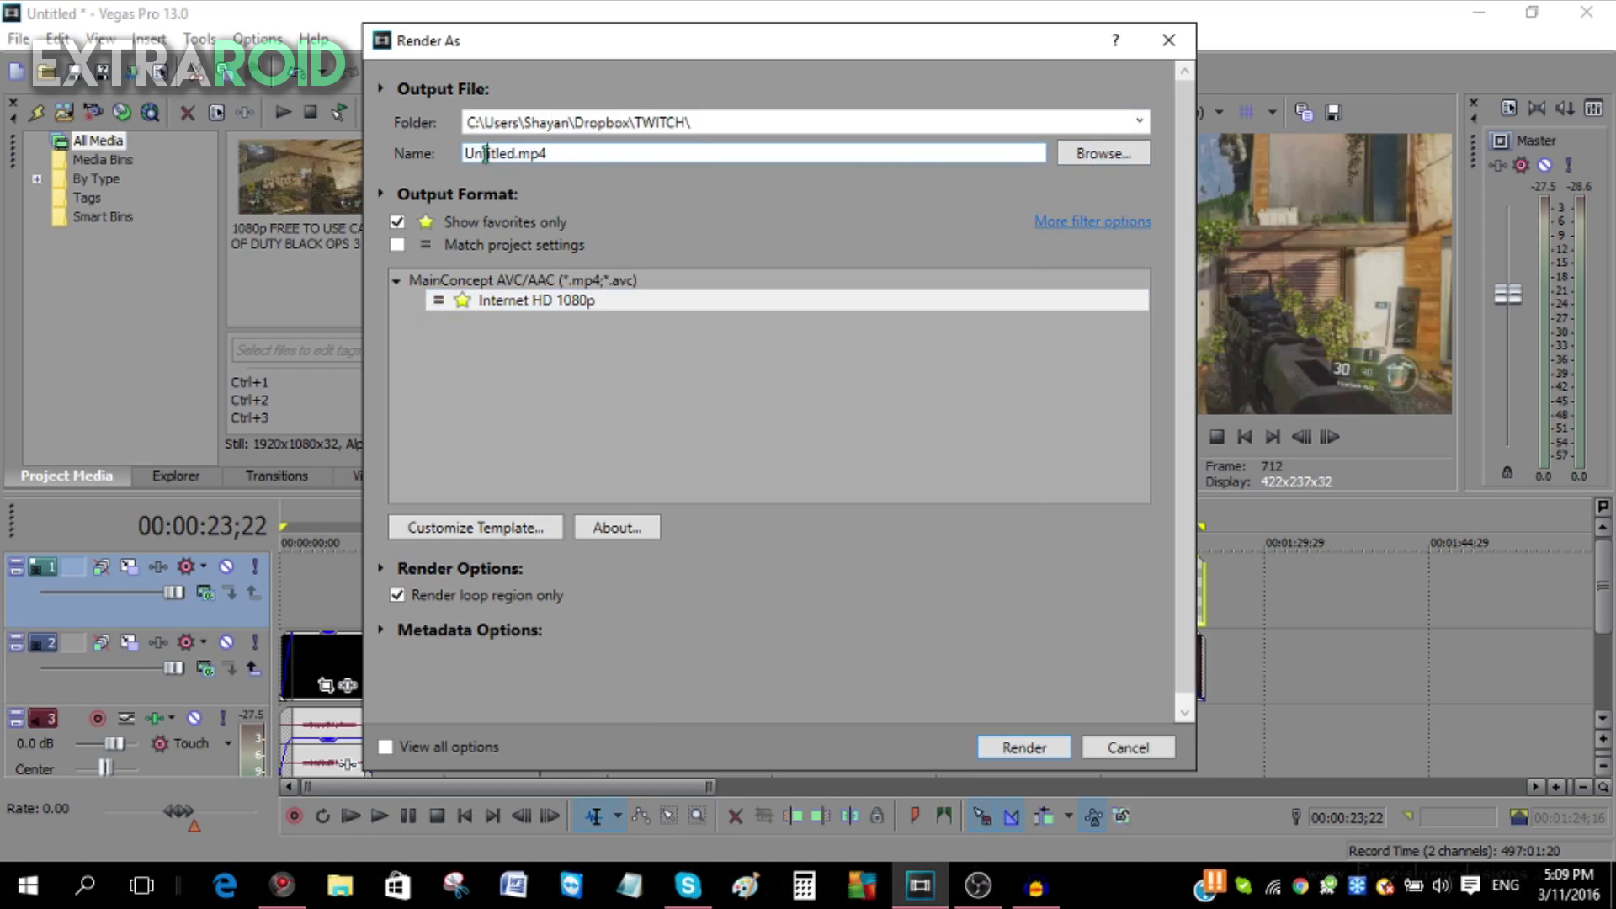
pyautogui.write('dhicken')
pyautogui.hotkey('shift', 'Tab')
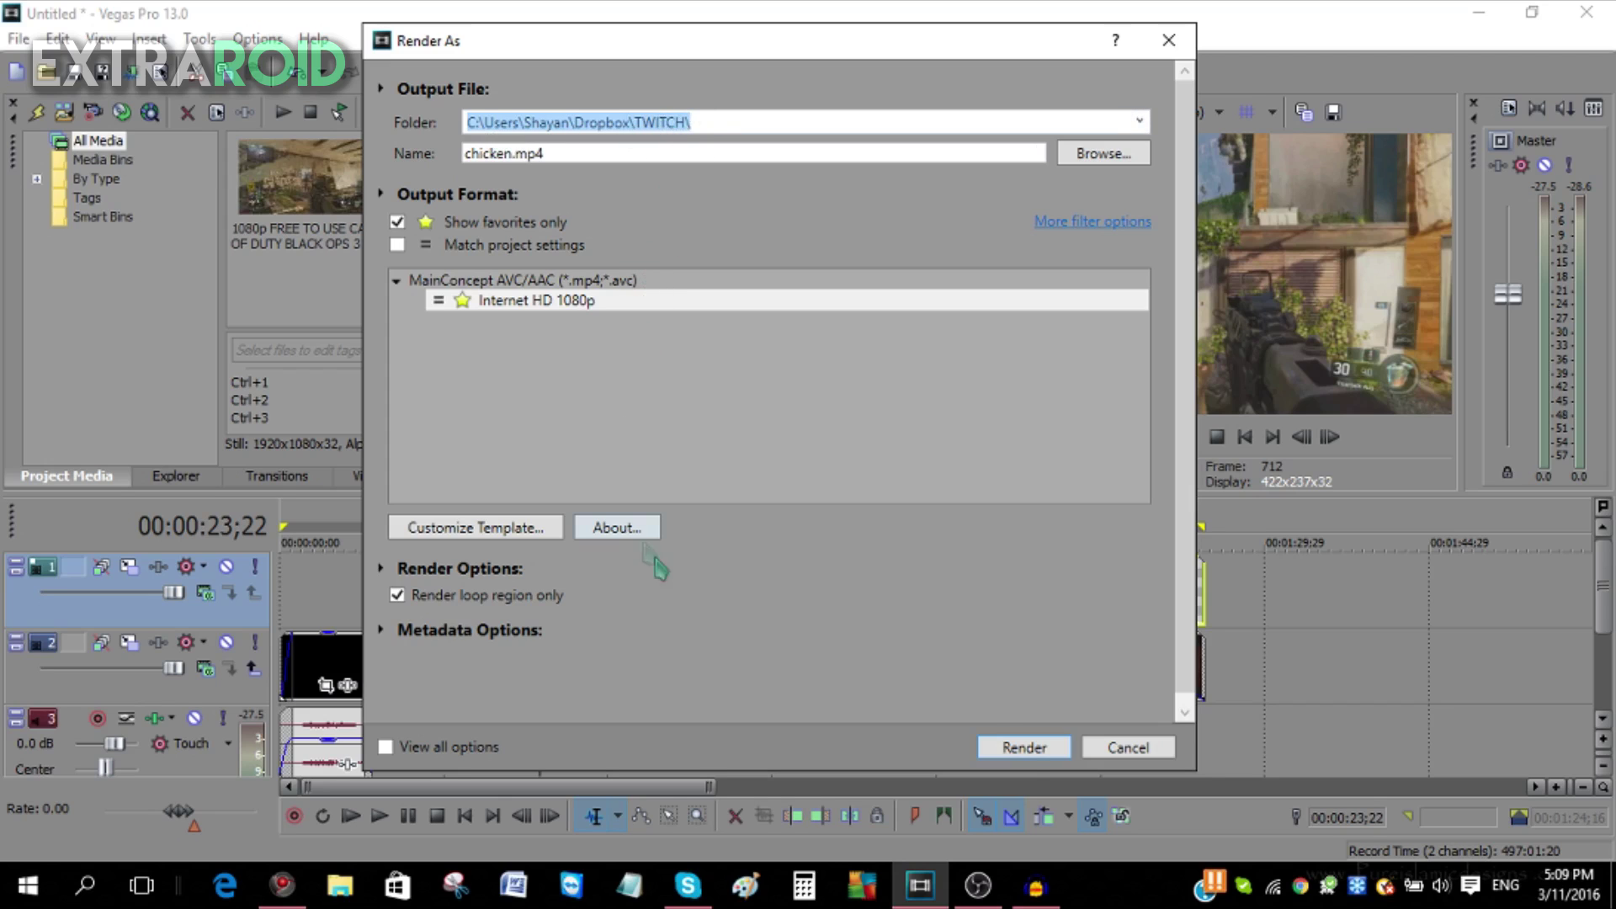
# Render the project to chicken.mp4
pyautogui.click(1024, 747)
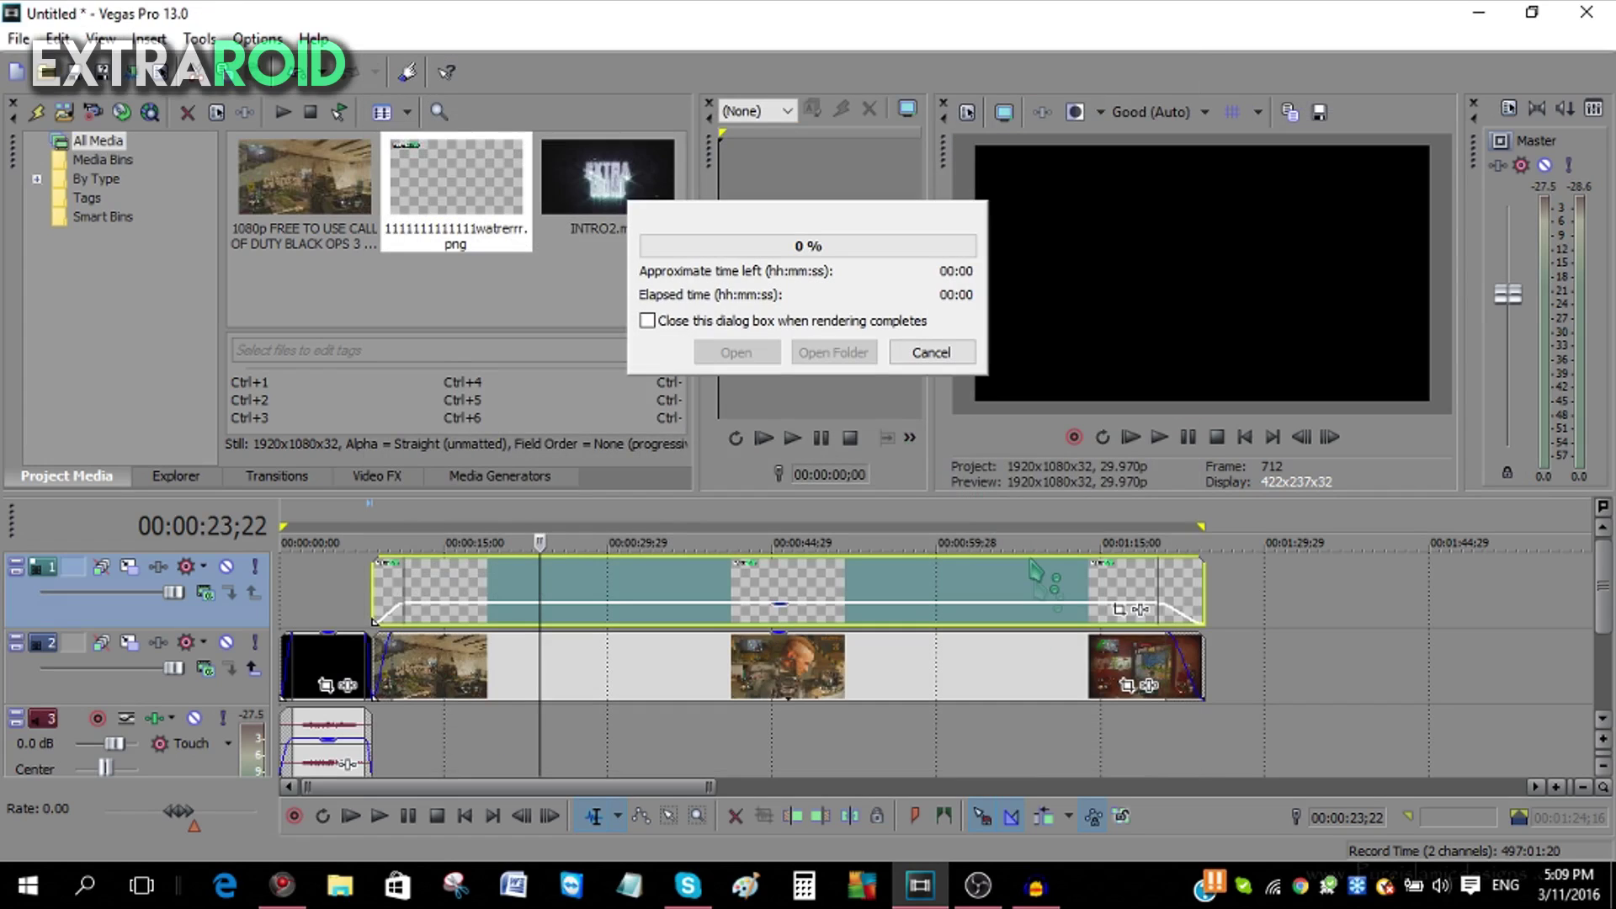